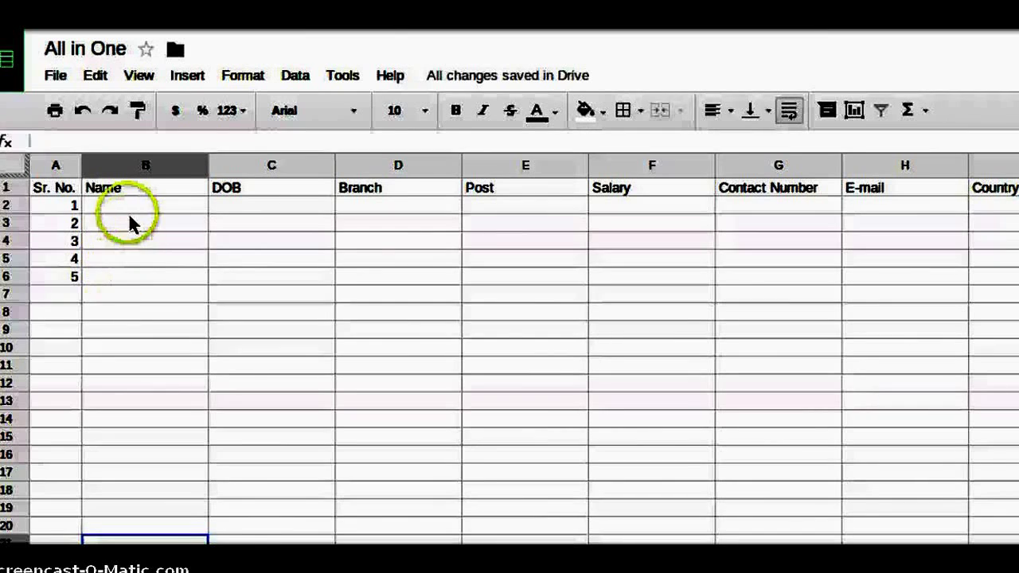
Enter the first employee's name in B2, then type and clear the test text abcd in C2
click(117, 207)
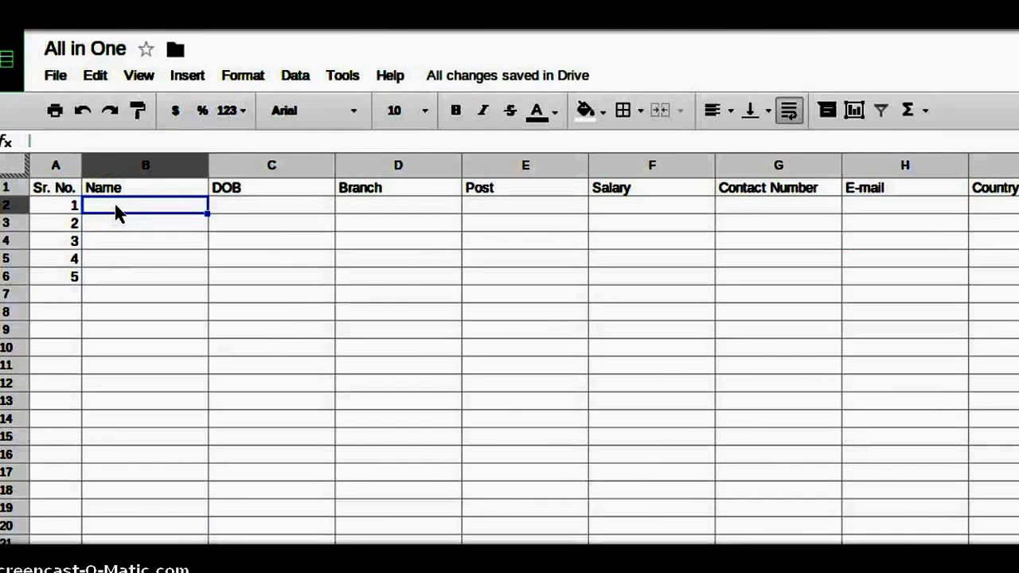
text(Sanj)
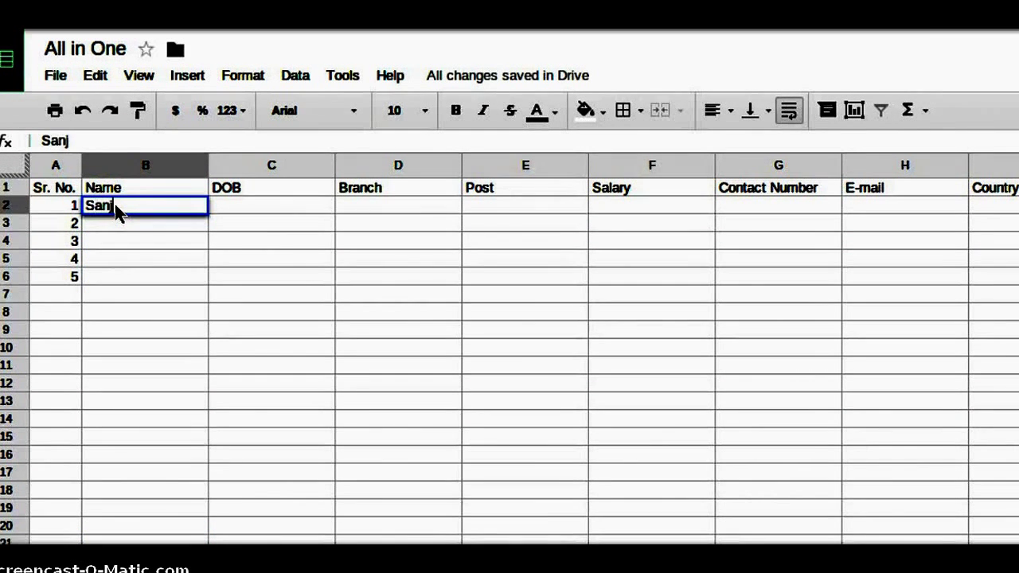
text(ay)
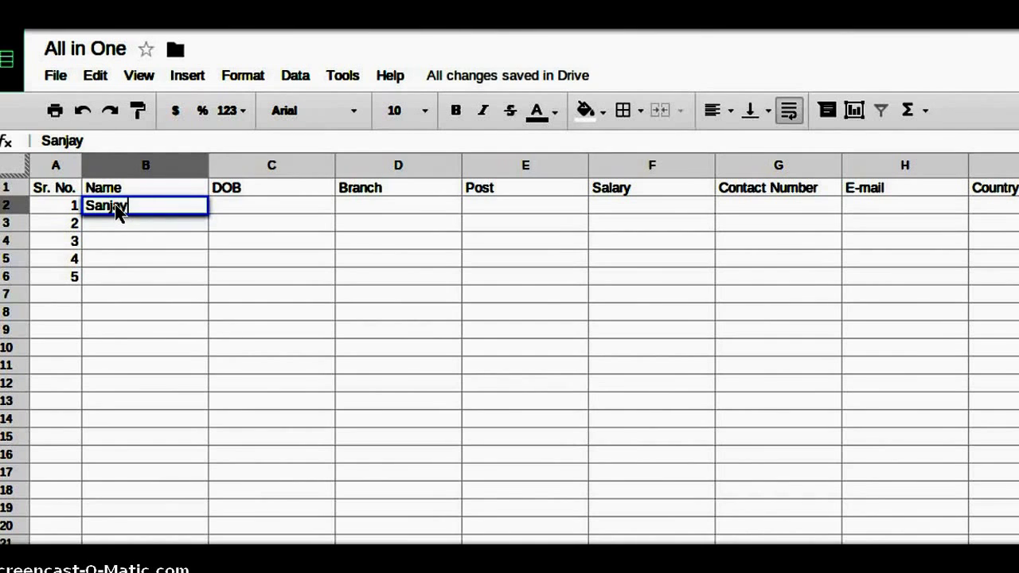
key(Tab)
text(ab)
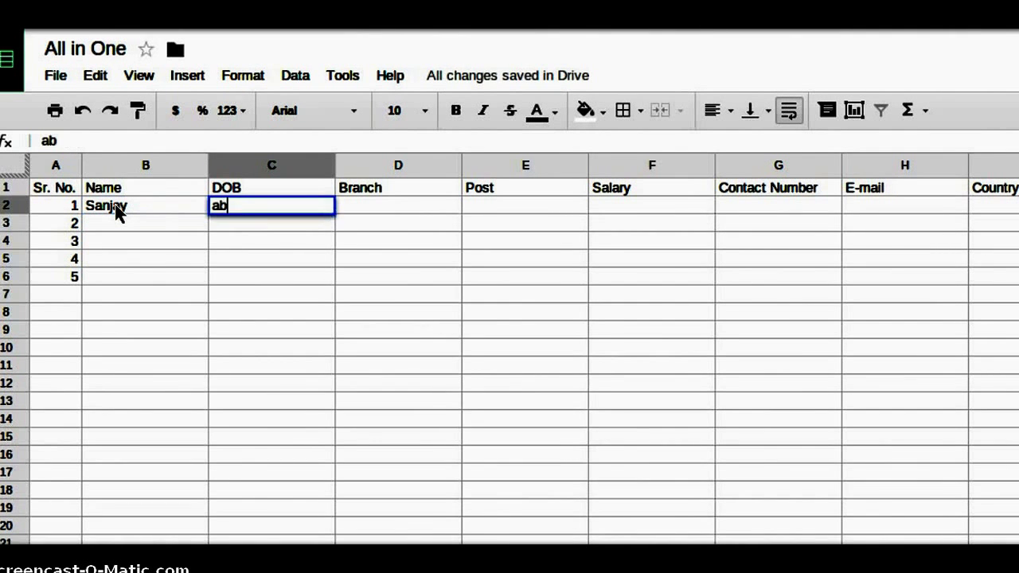
text(cd)
key(Return)
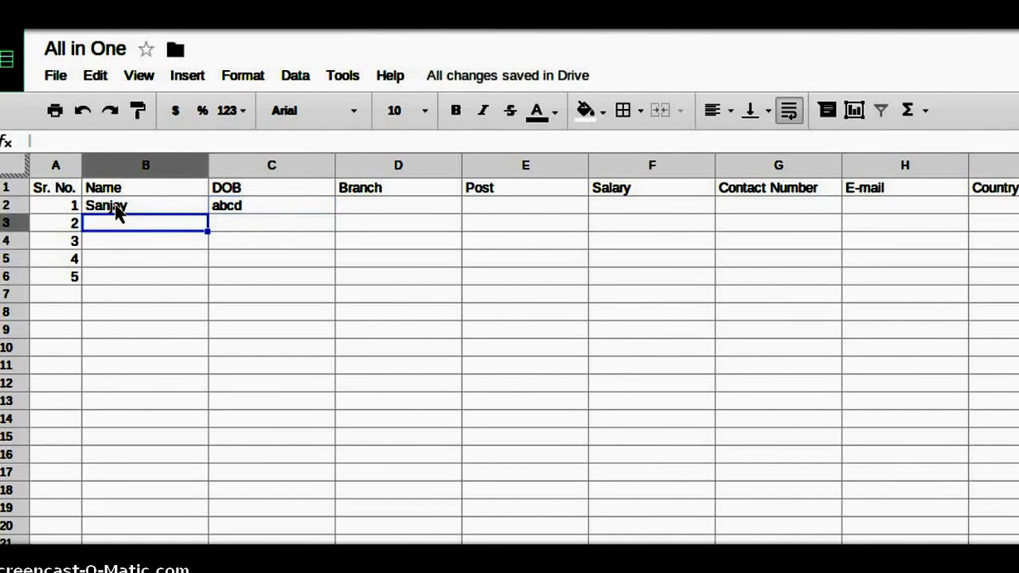
click(267, 205)
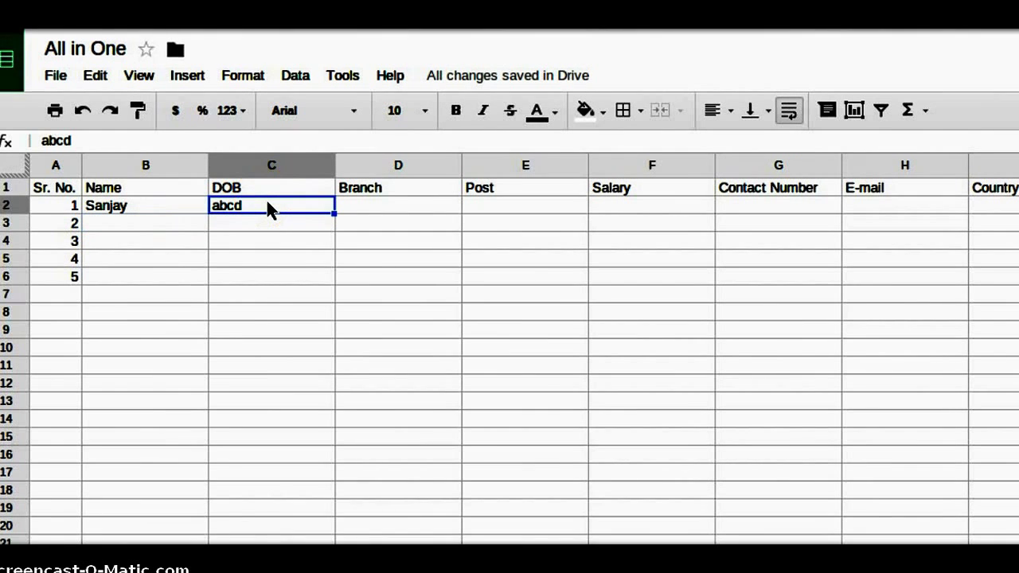
key(Delete)
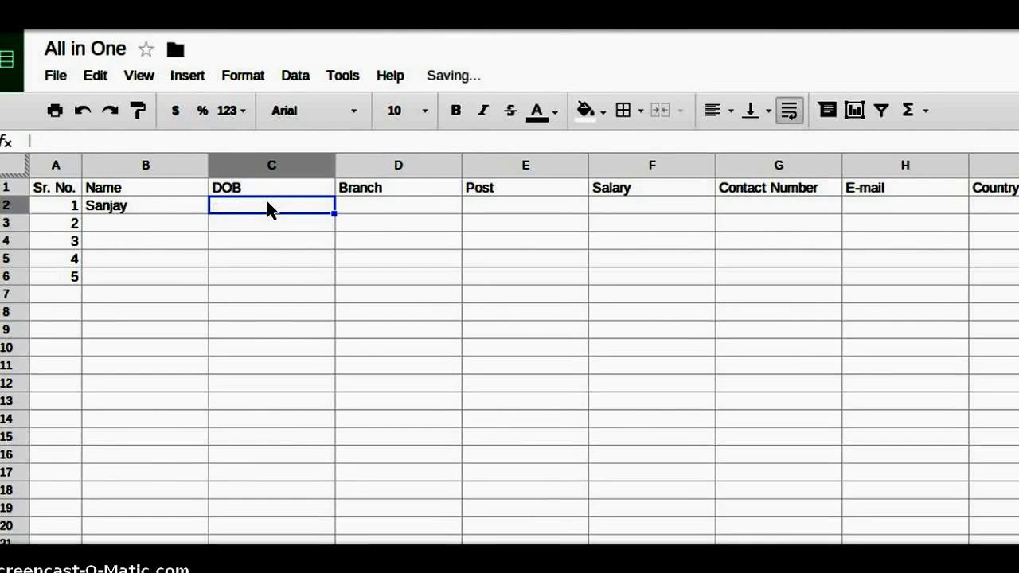
Select DOB cells C2:C6 and start a Date validation rule
click(258, 210)
drag(258, 211, 249, 276)
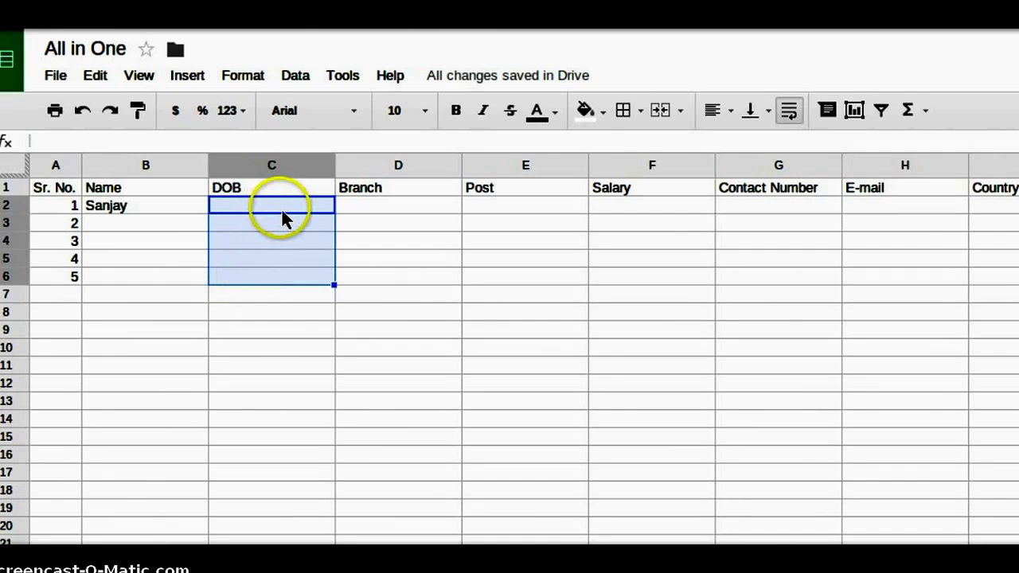
click(296, 78)
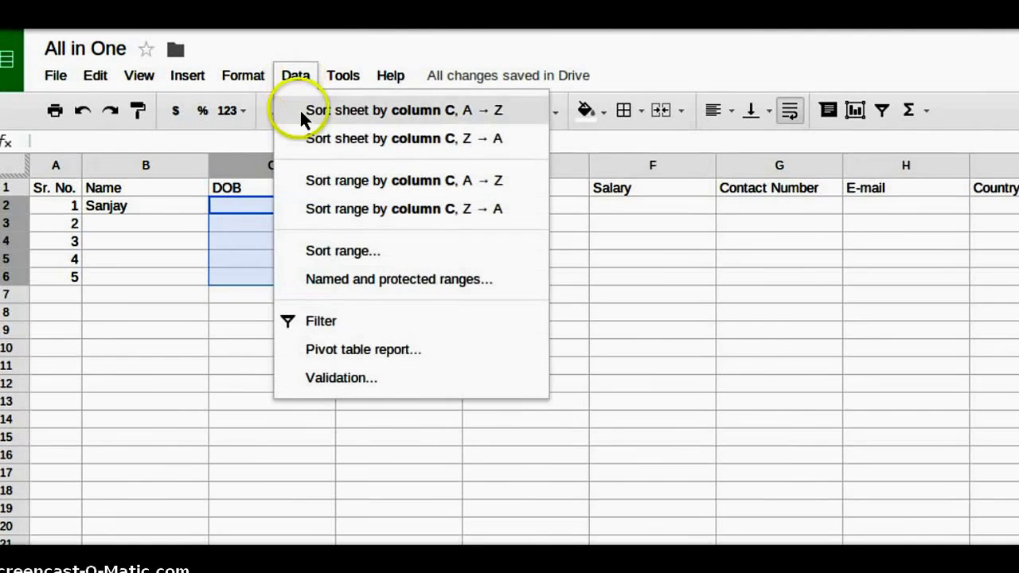
click(324, 378)
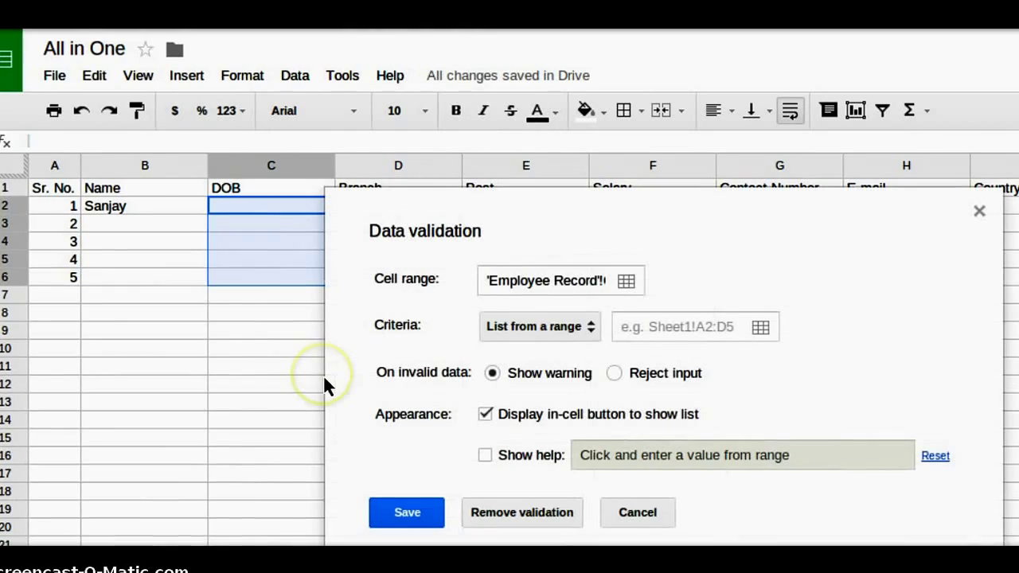
click(540, 327)
click(541, 439)
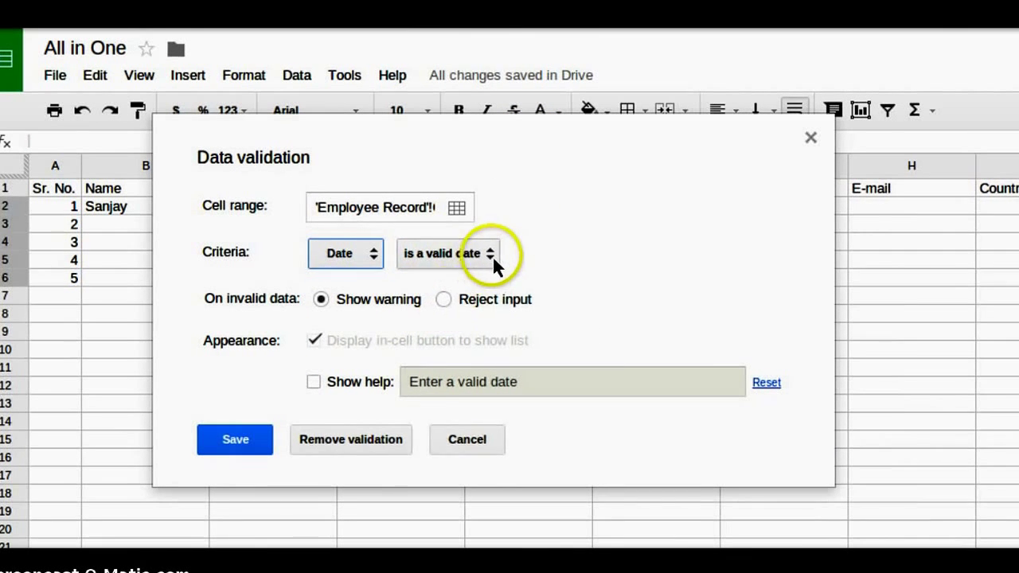
Limit dates to on or before 01/01/1993, rejecting invalid input with help text, and save
click(492, 255)
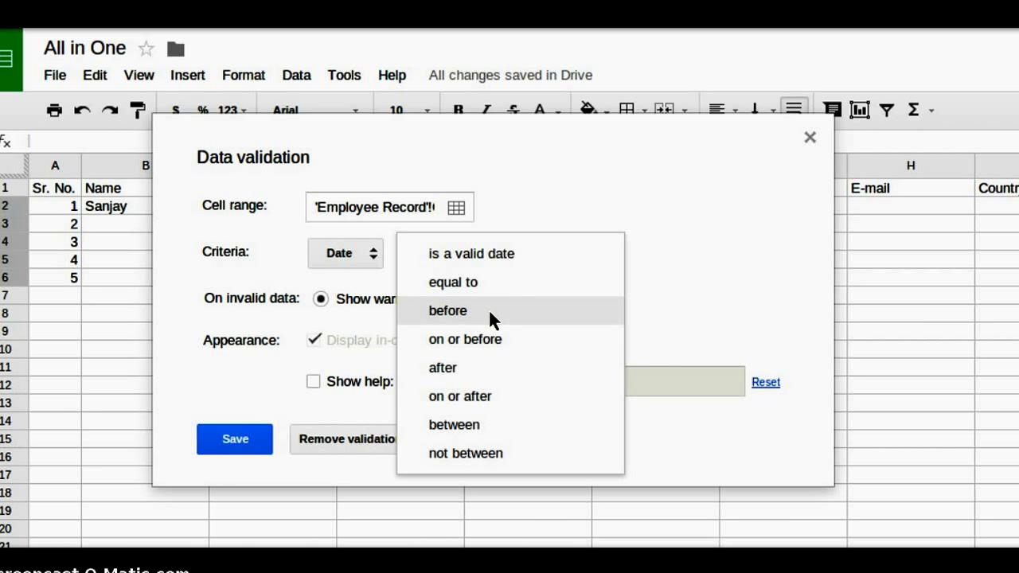
click(485, 340)
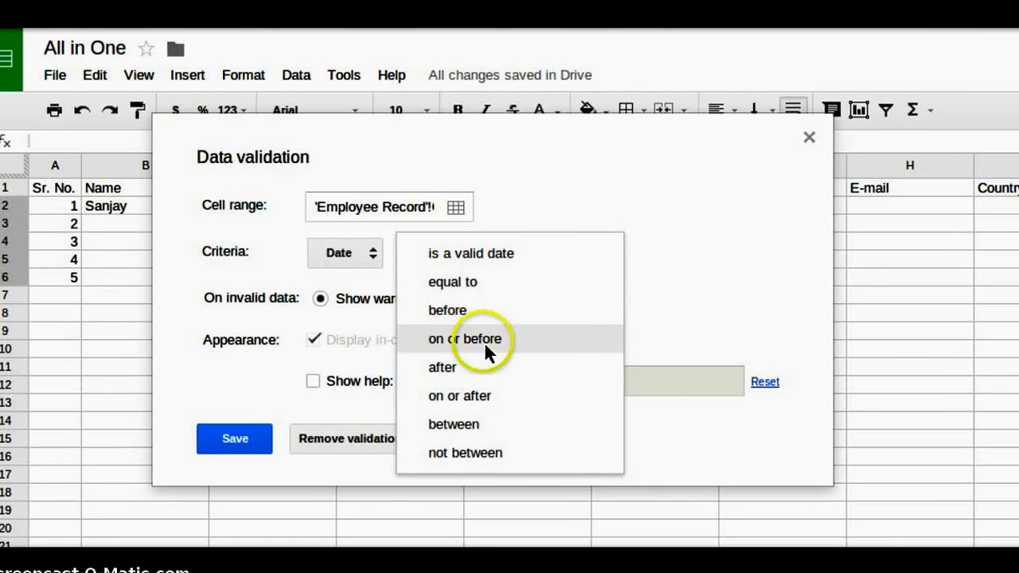
click(487, 338)
click(550, 251)
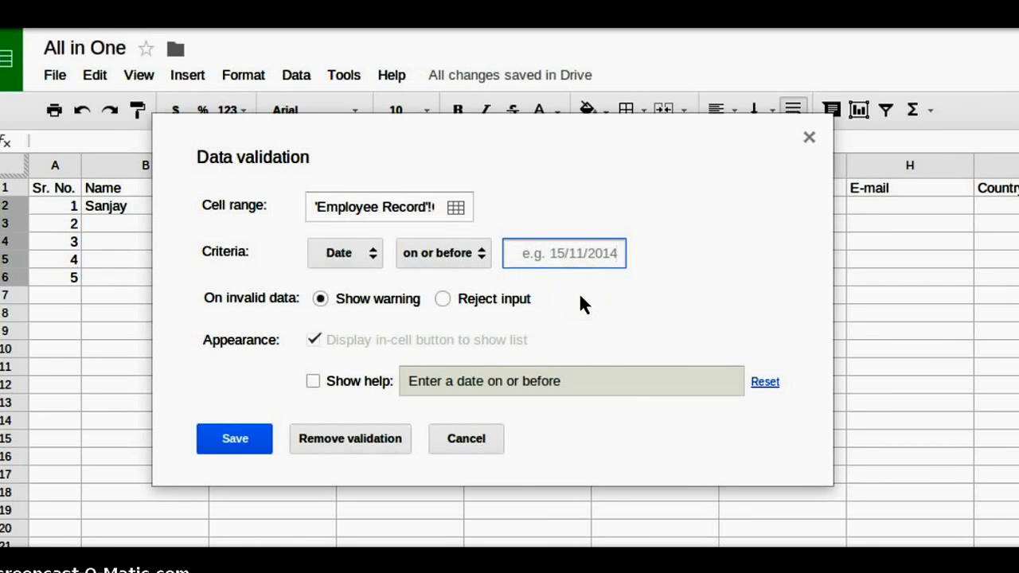
text(01/)
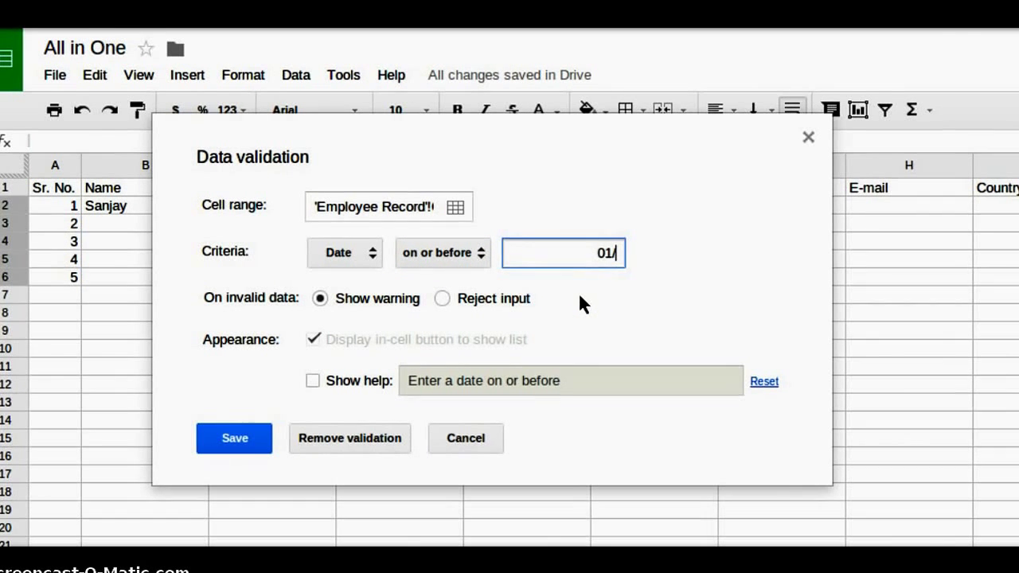
text(01/1)
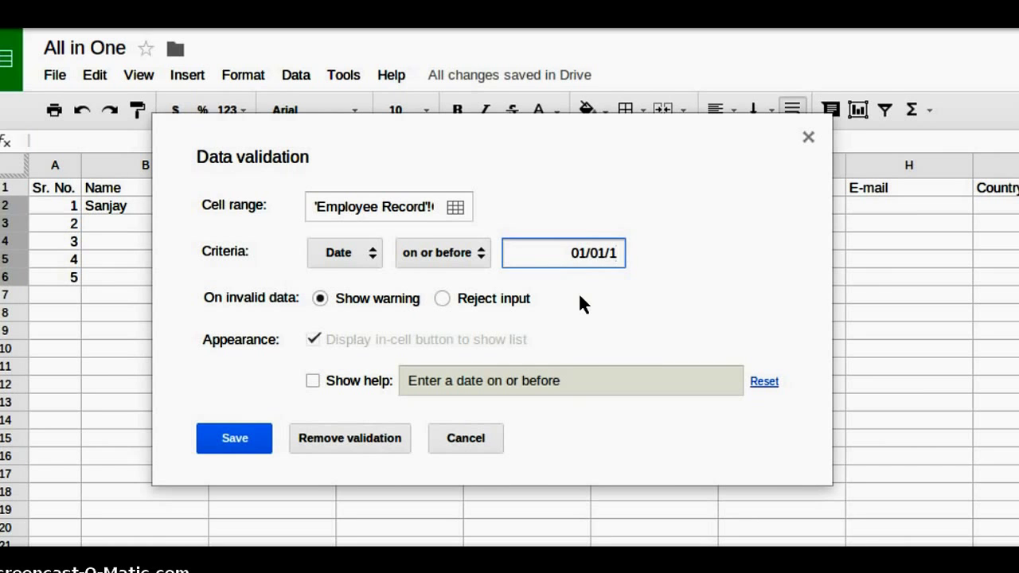
text(993)
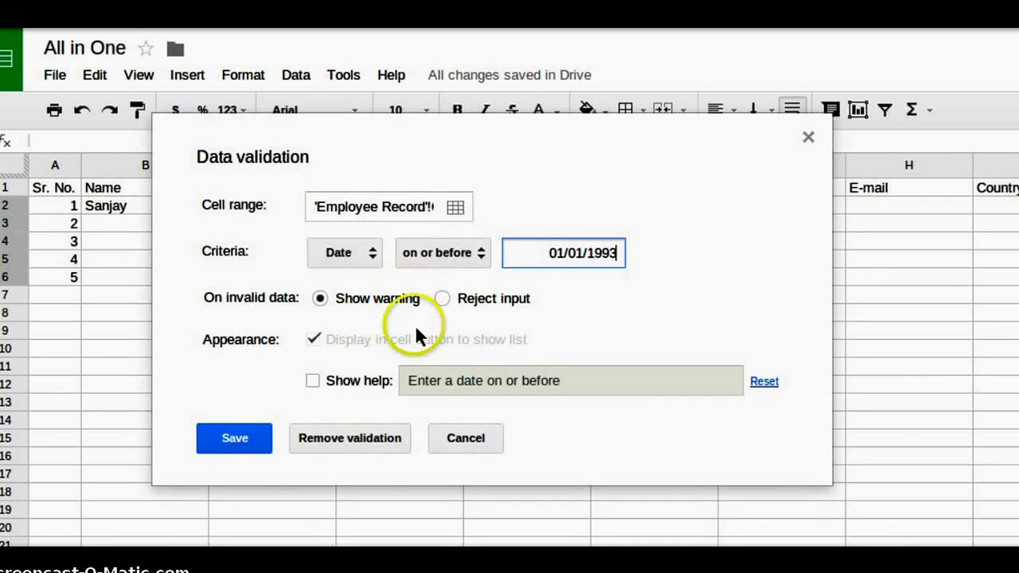
click(444, 298)
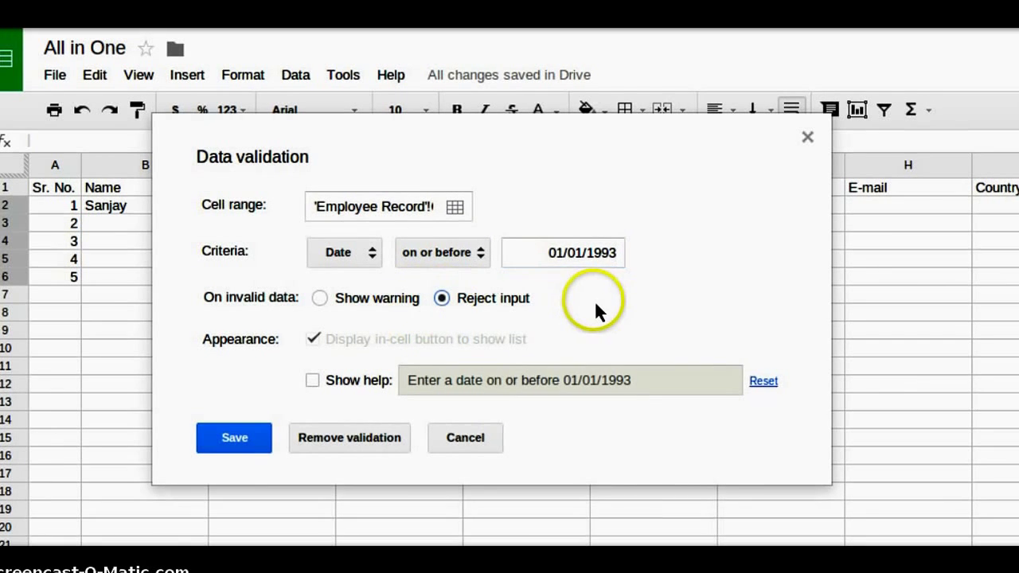
click(312, 380)
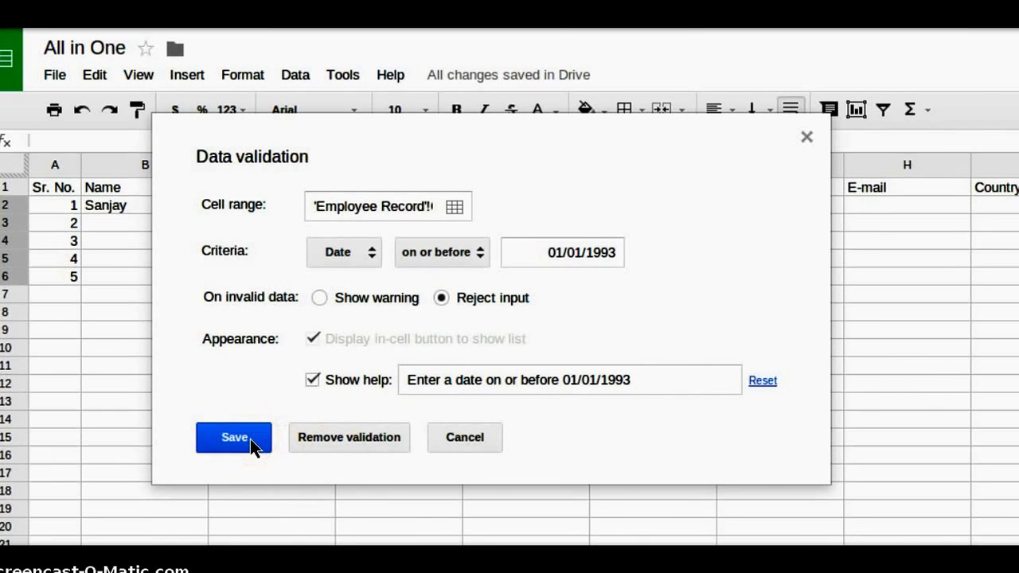
click(239, 437)
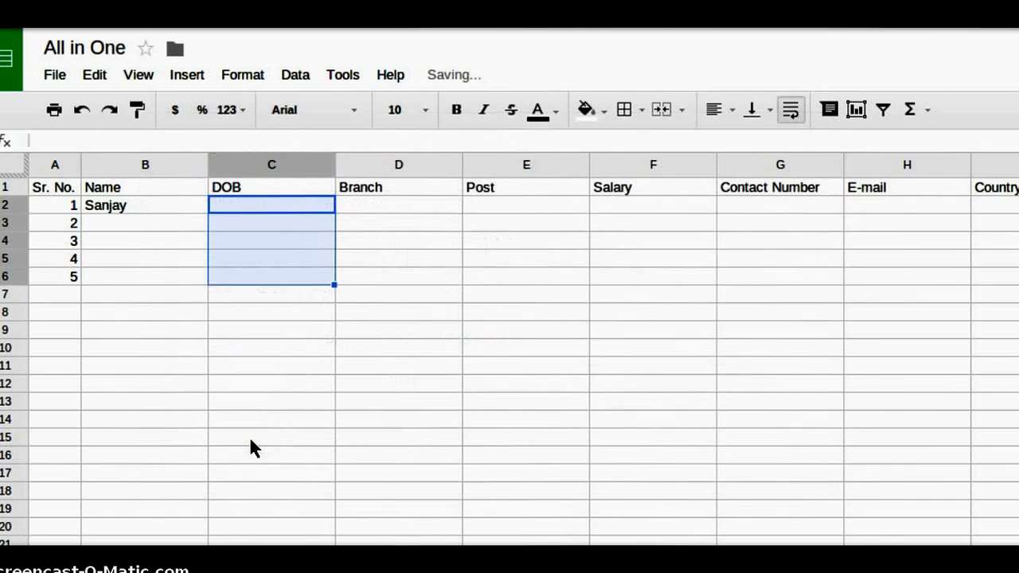
Test C2 with abcd and 01/01/1994, both refused, then enter 01/01/1993 as the DOB
click(249, 205)
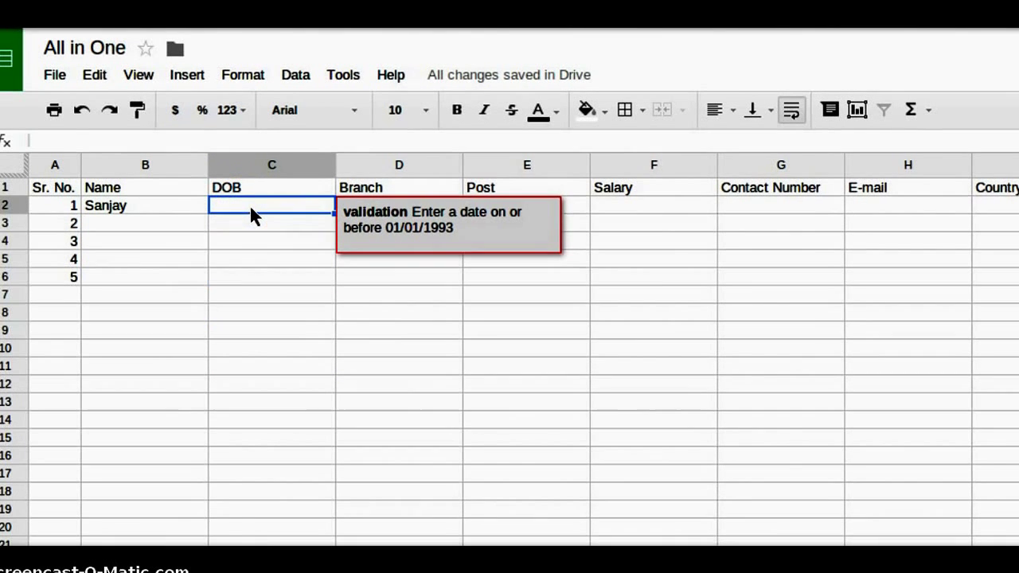
text(ab)
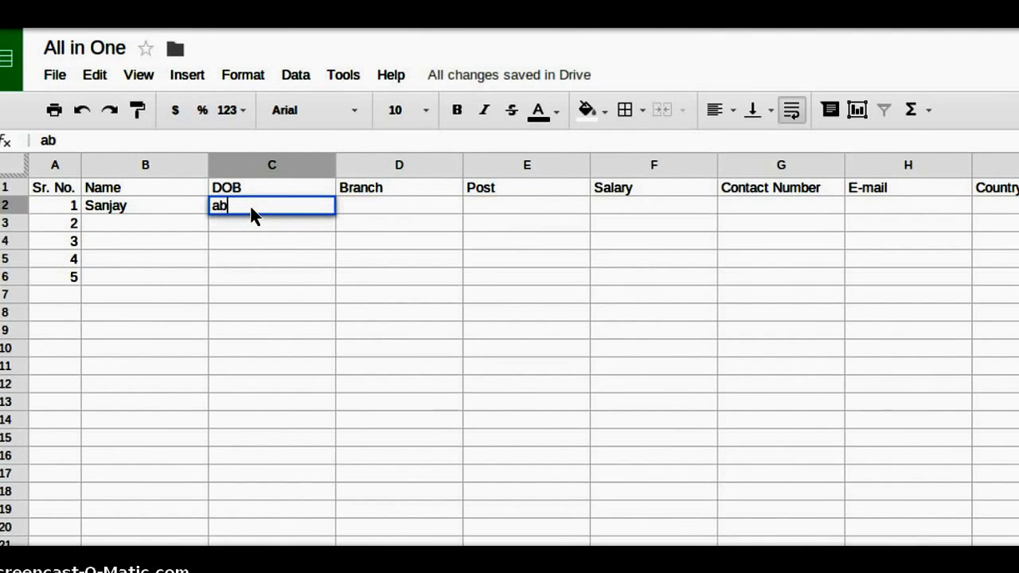
text(cd)
key(Return)
key(ctrl+z)
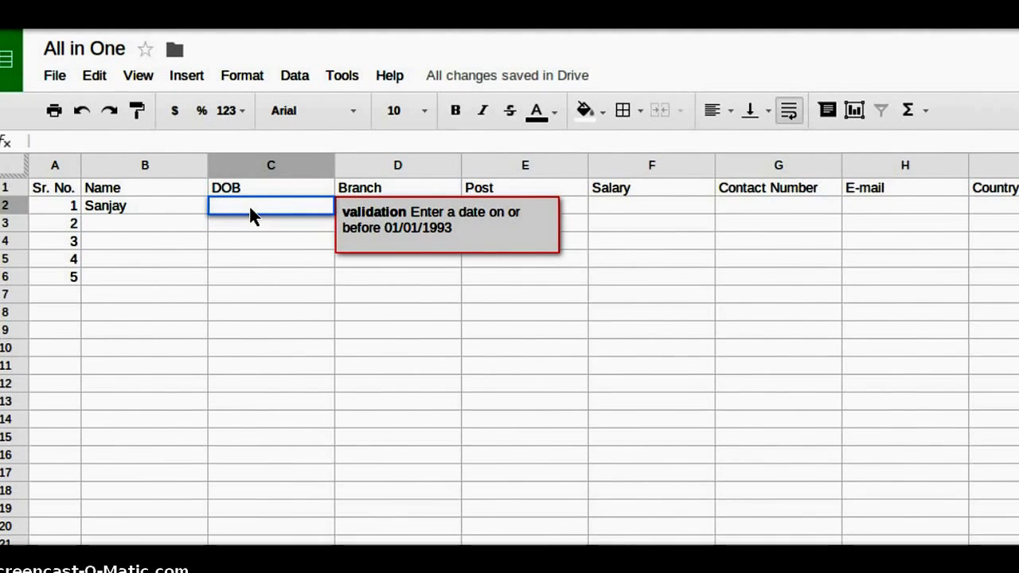
text(01/)
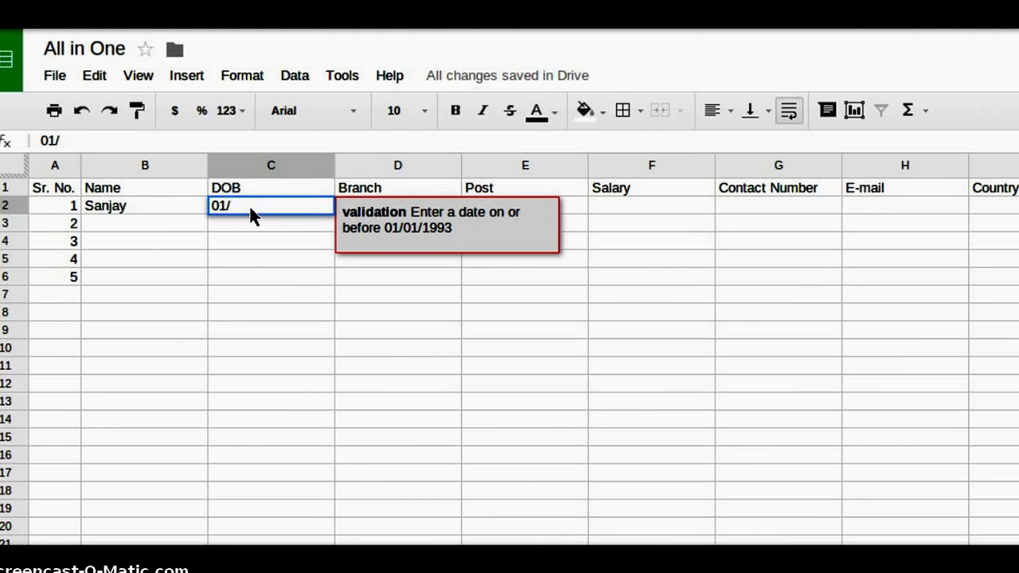
text(01/1)
text(994)
key(Return)
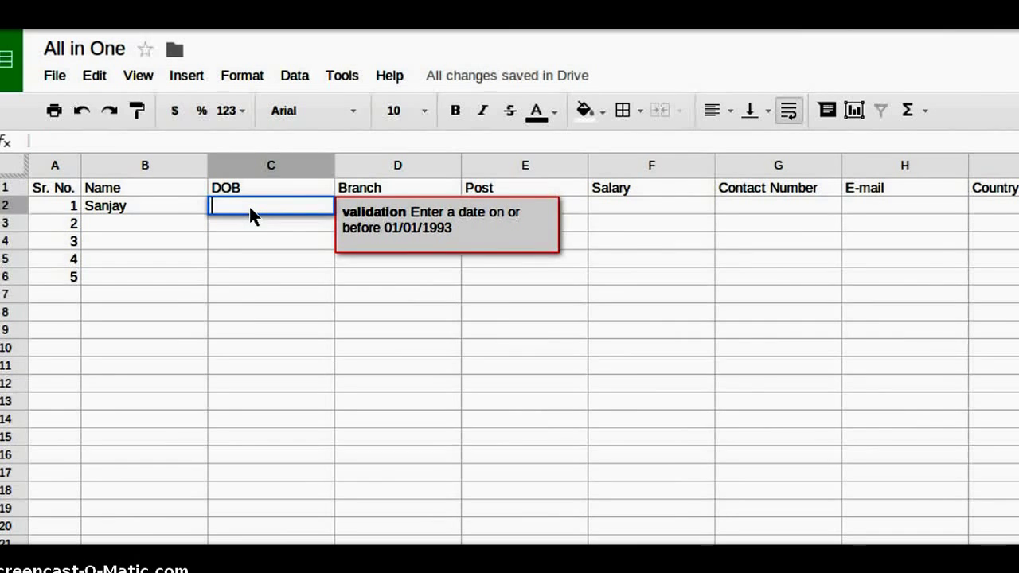
text(01/01/)
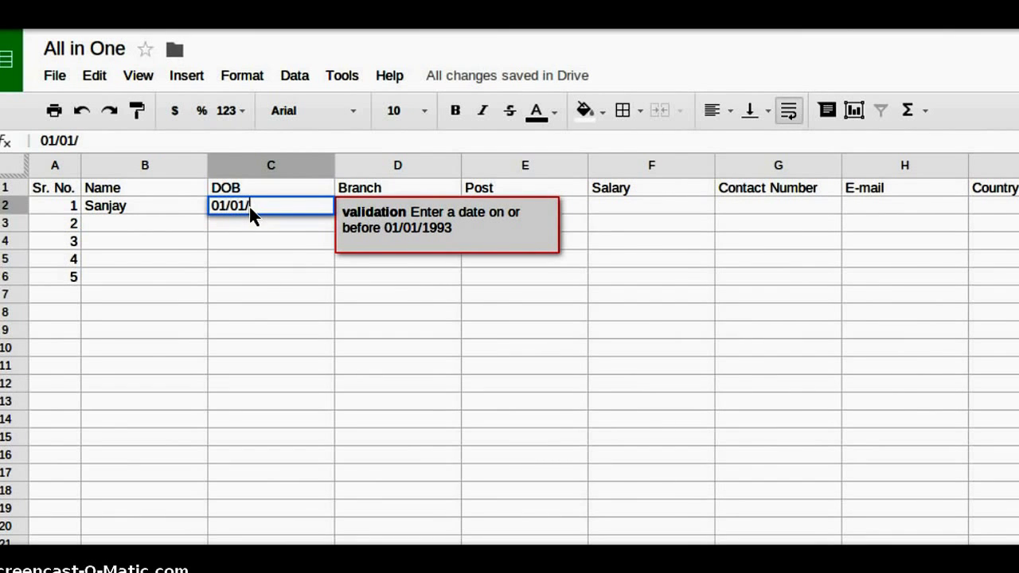
text(19)
text(93)
key(Return)
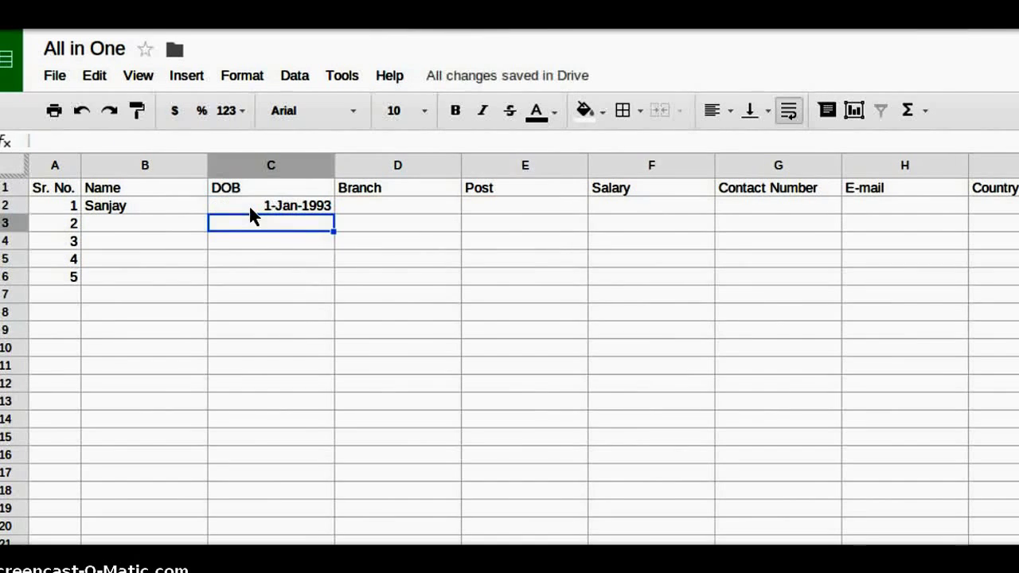
click(390, 210)
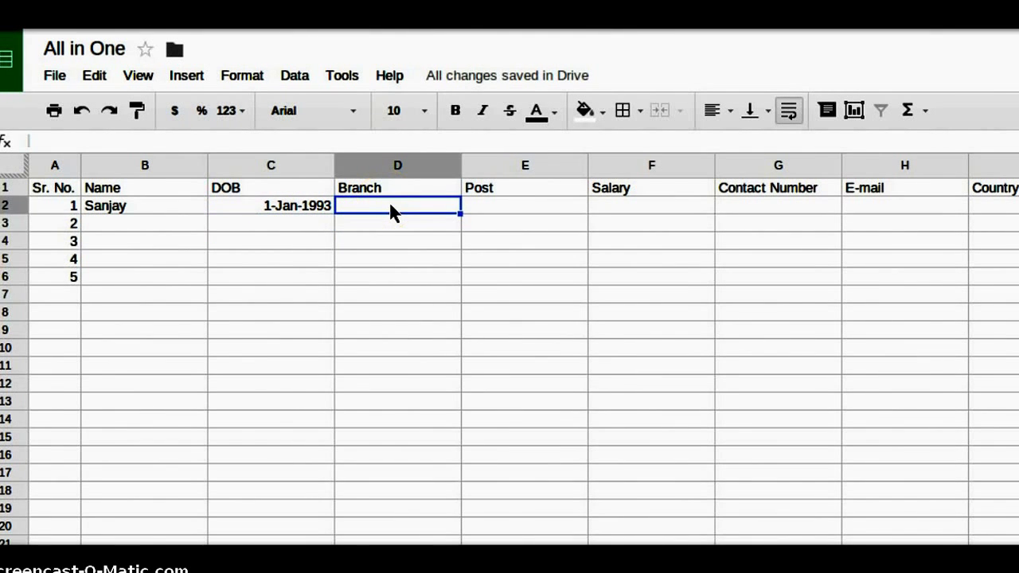
Select Branch cells D2:D6 and start a list-of-items validation rule
drag(390, 210, 388, 275)
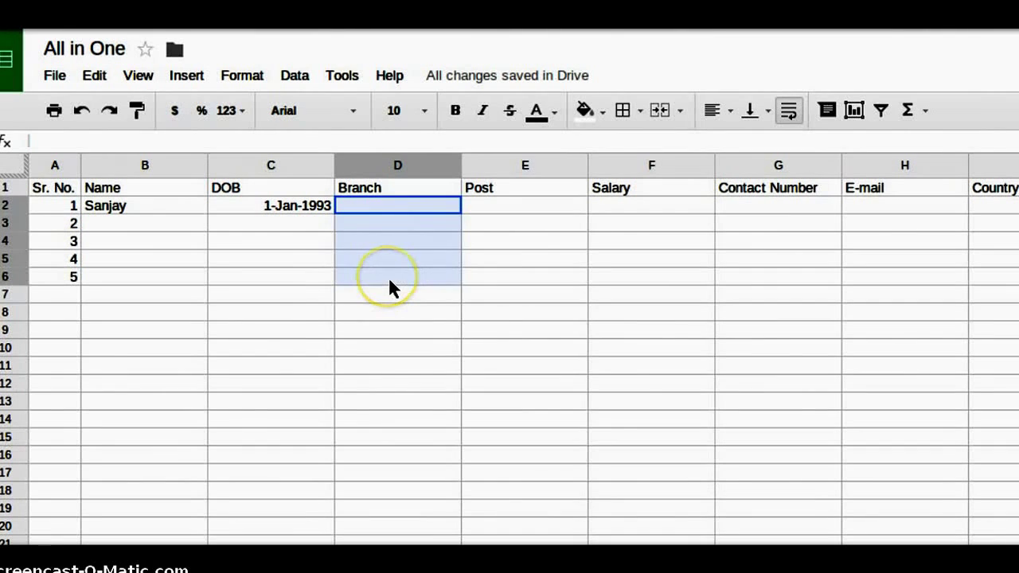
click(300, 76)
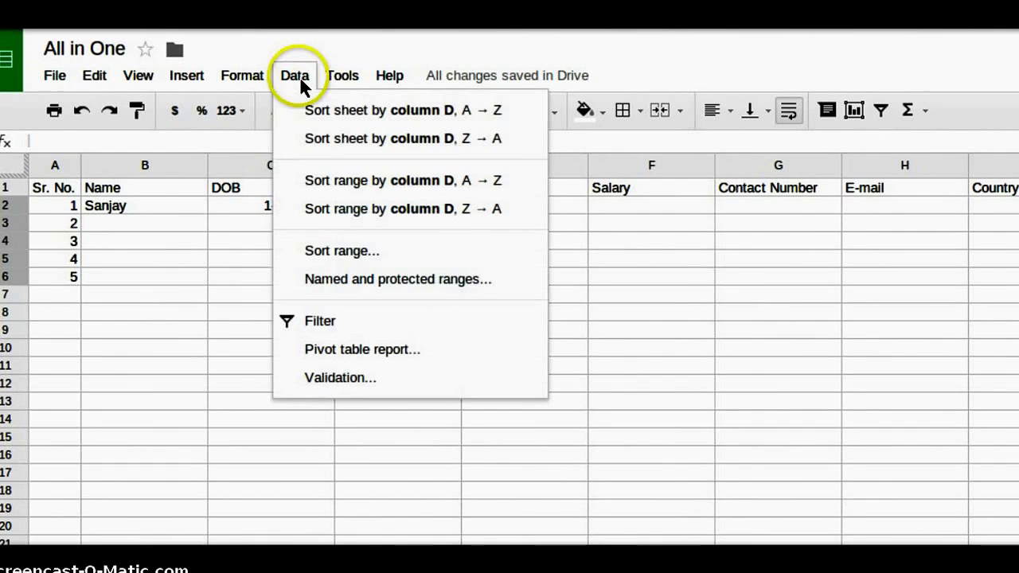
click(333, 376)
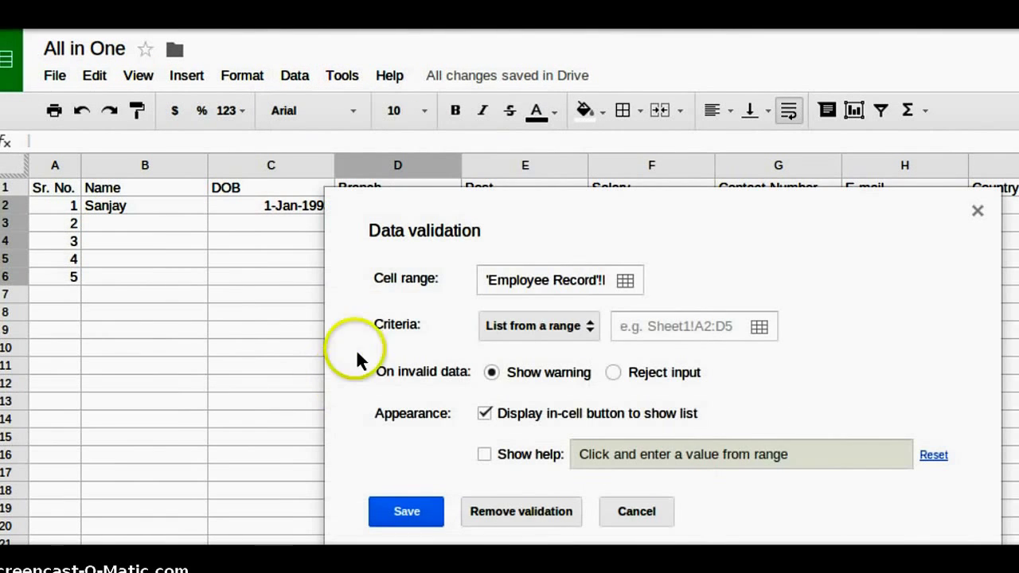
click(549, 327)
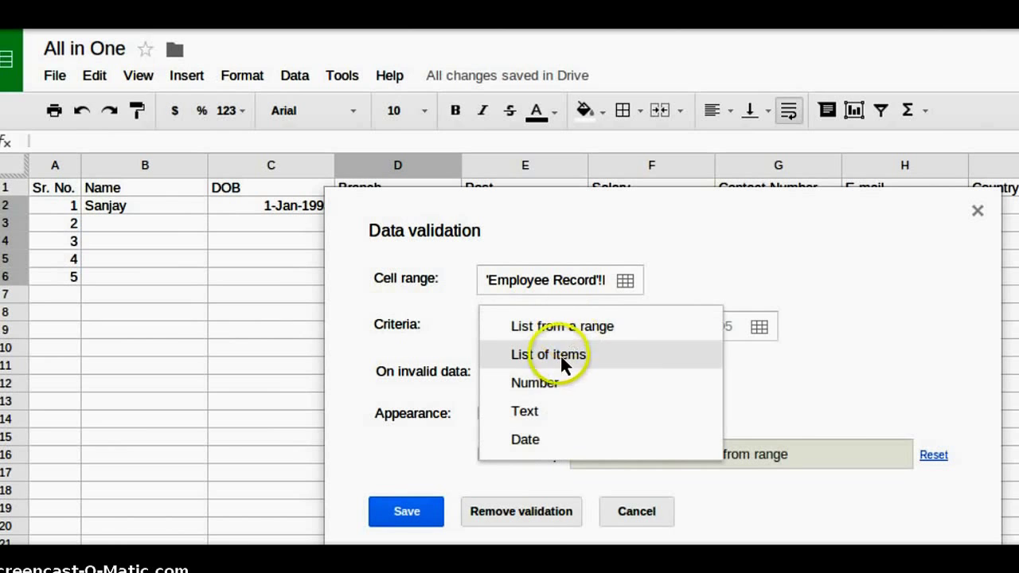
click(560, 356)
Allow only Surat, Baroda and Ahmedabad, rejecting other input with help text, and save
click(624, 327)
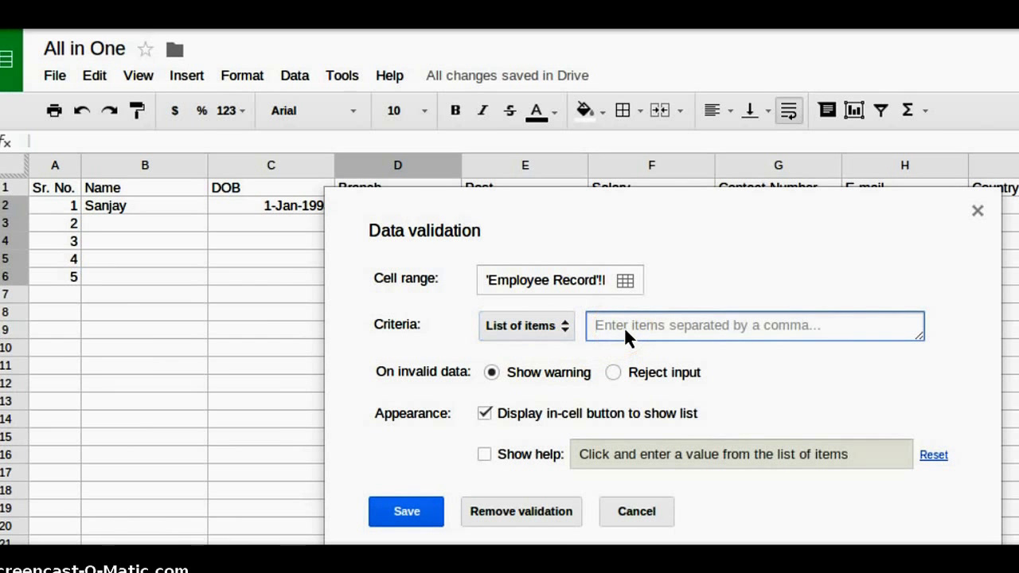
text(Surat, )
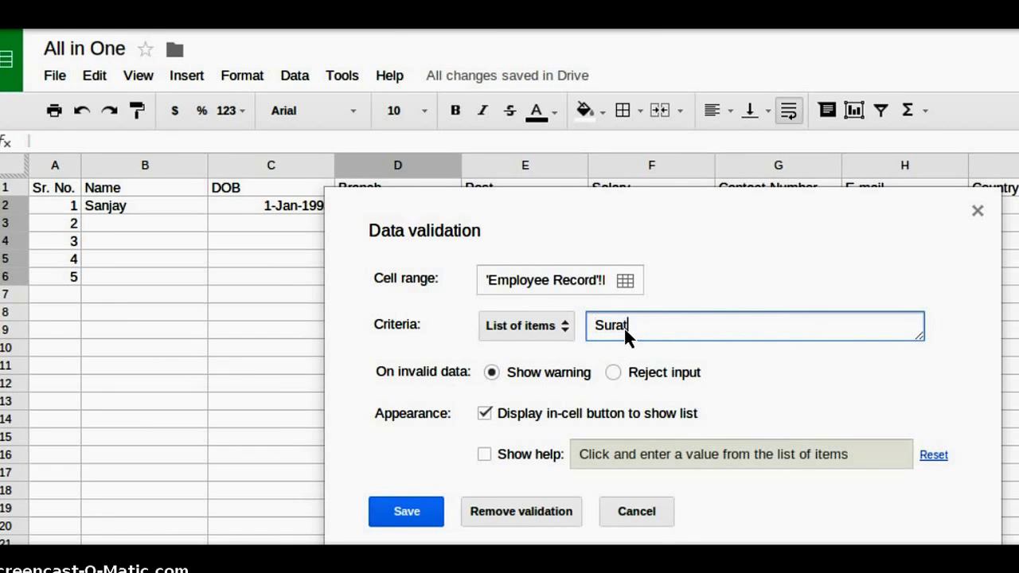
text(Bar)
text(oda)
key(Left)
key(Left)
key(Left)
key(Left)
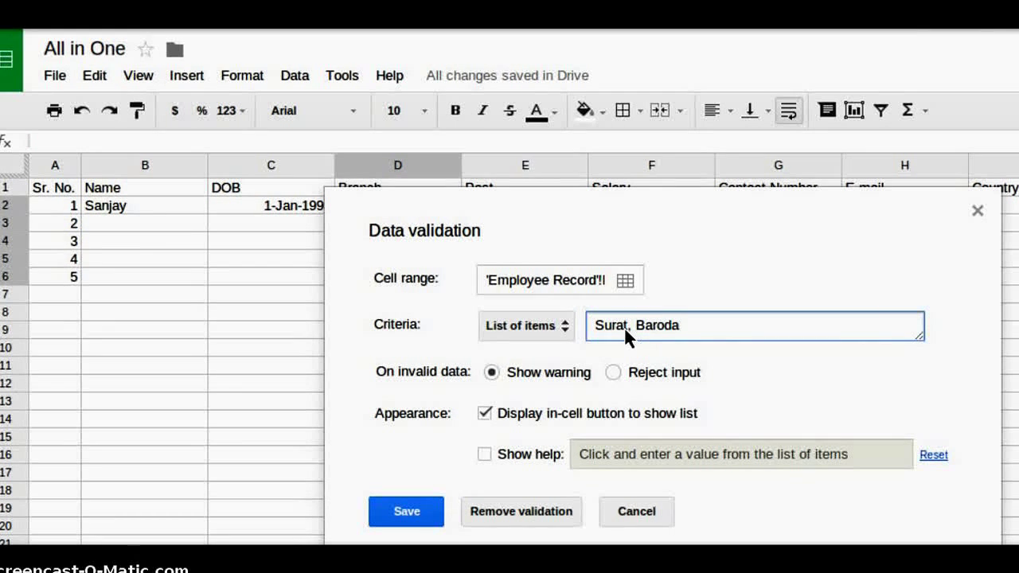
key(BackSpace)
key(Right)
key(Right)
key(Right)
text(,)
text(Ahmedab)
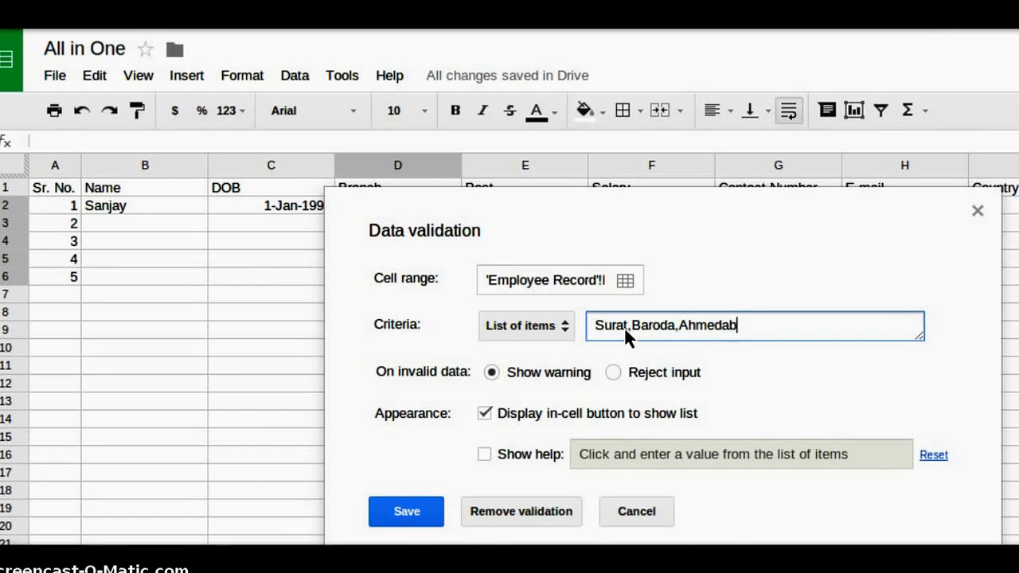
text(ad)
click(613, 372)
click(484, 454)
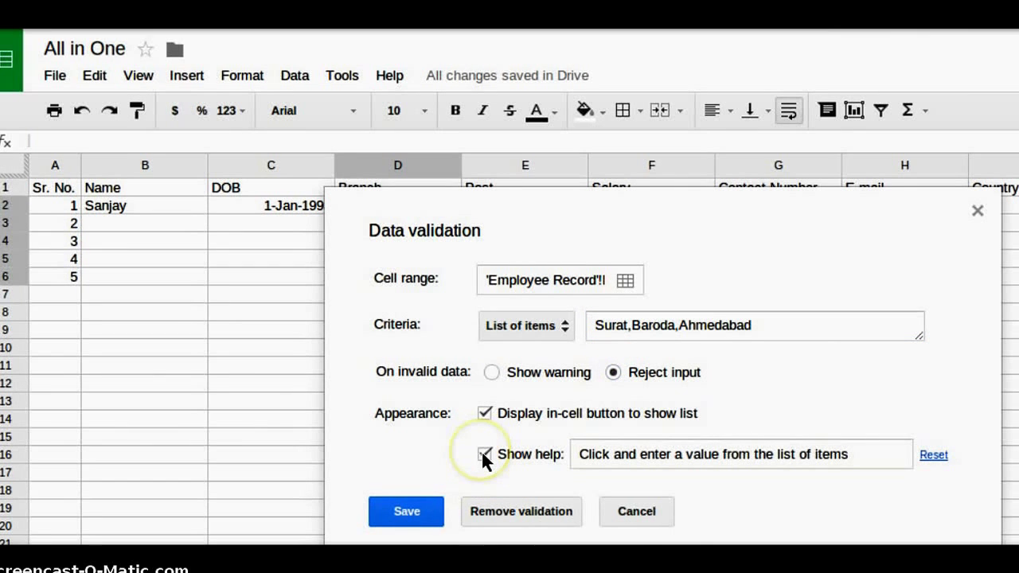
click(410, 513)
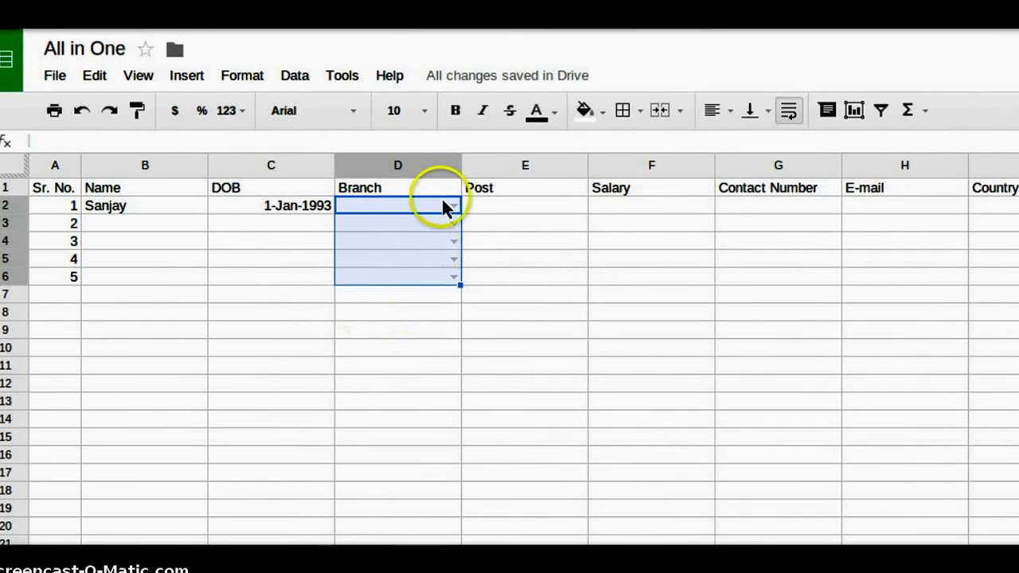
Choose Surat from the branch dropdown in D2
click(457, 206)
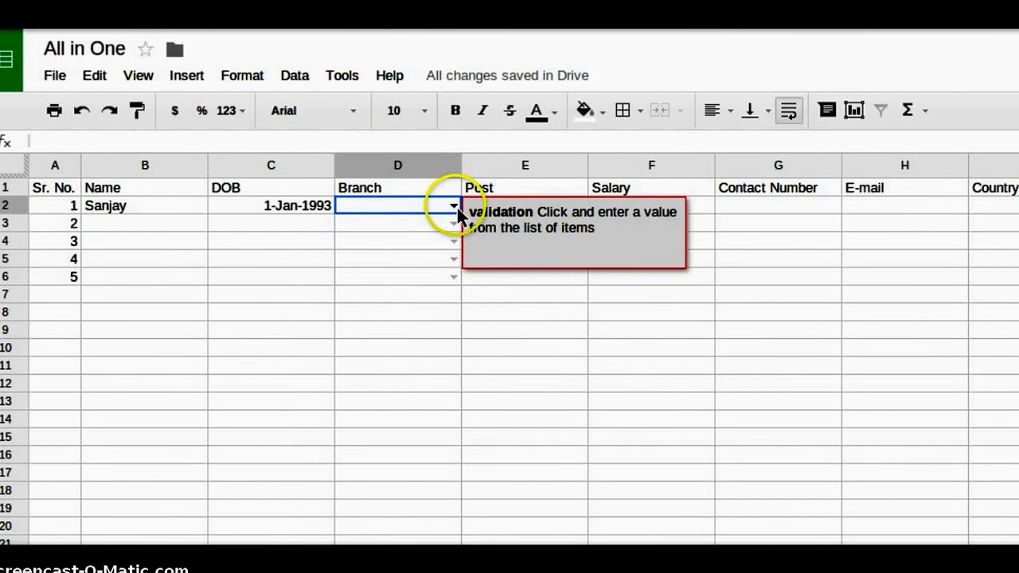
click(456, 206)
click(401, 229)
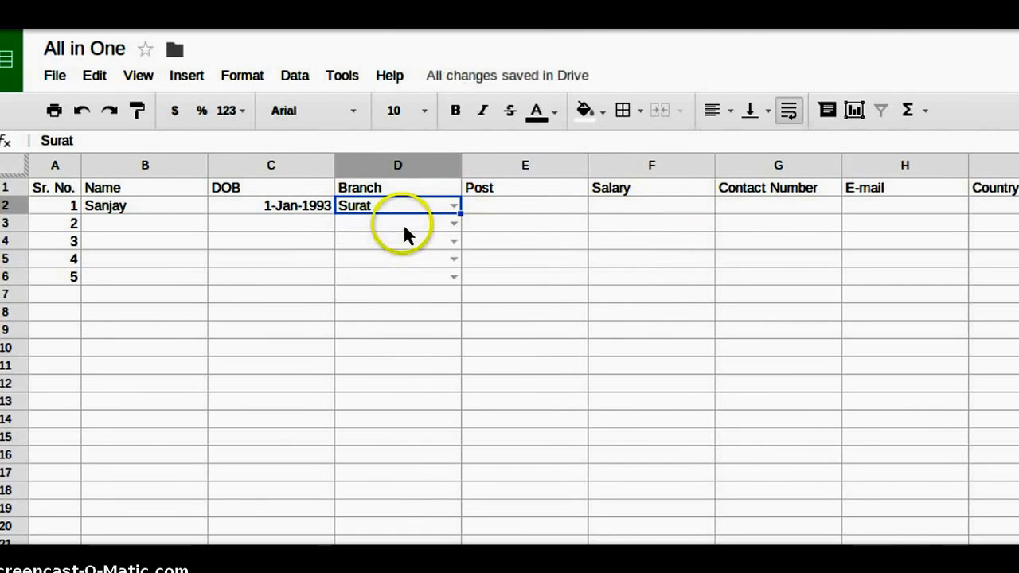
click(540, 207)
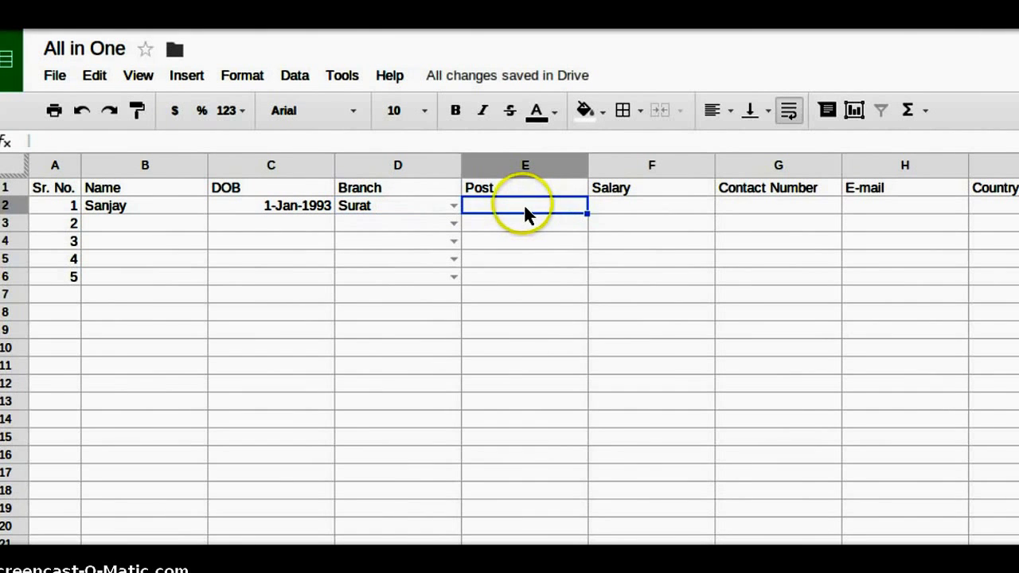
Add a list rule to E2:E6 allowing Clerk, Sales Person, Manager, rejecting others, with help text
drag(525, 210, 517, 279)
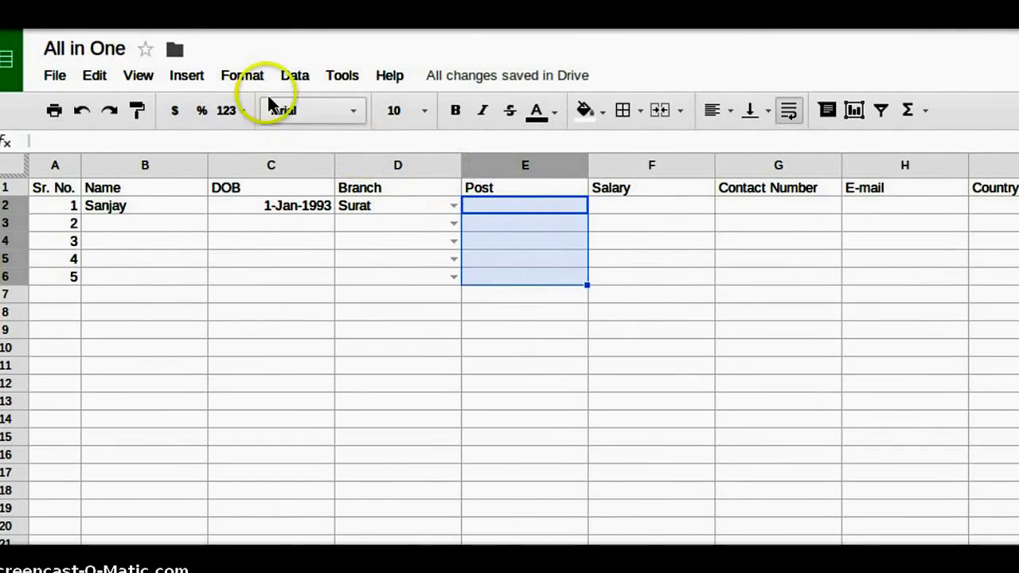
click(292, 78)
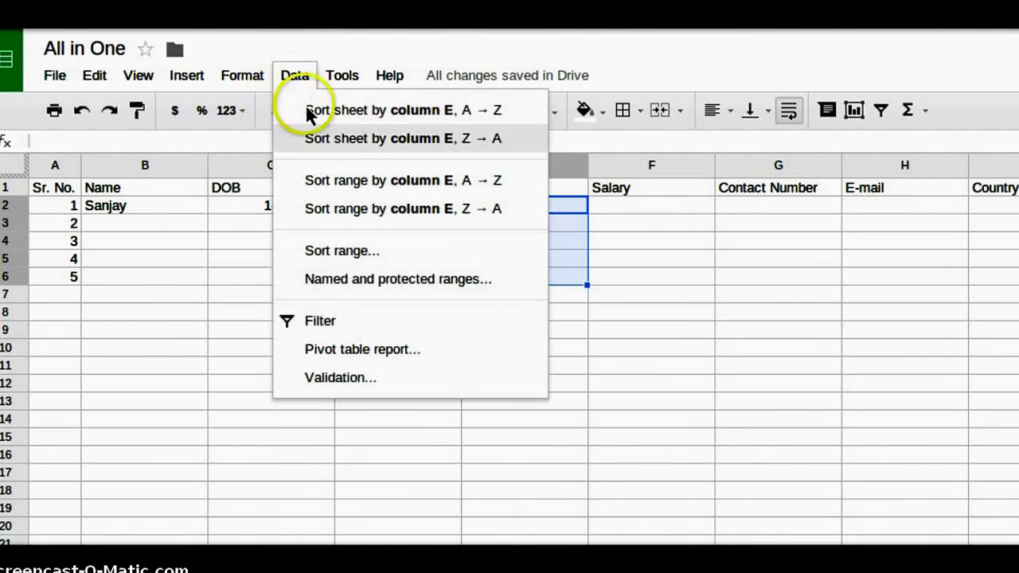
click(333, 378)
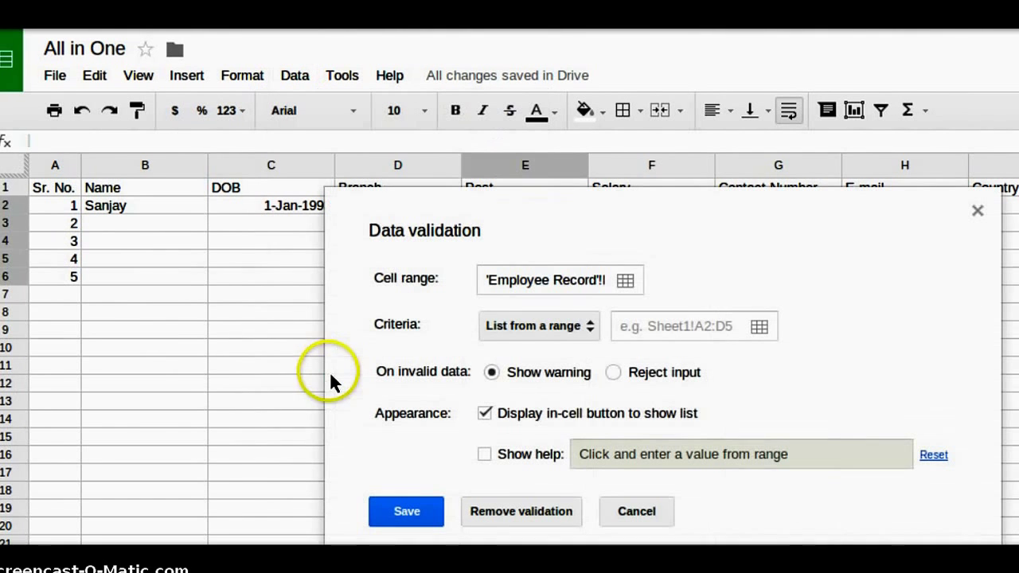
click(585, 328)
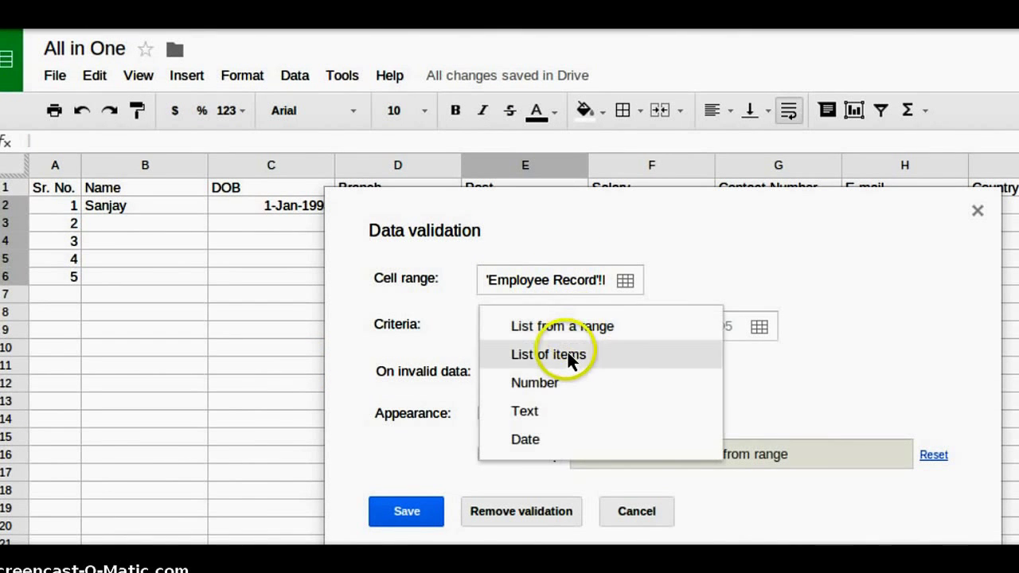
click(567, 352)
click(634, 323)
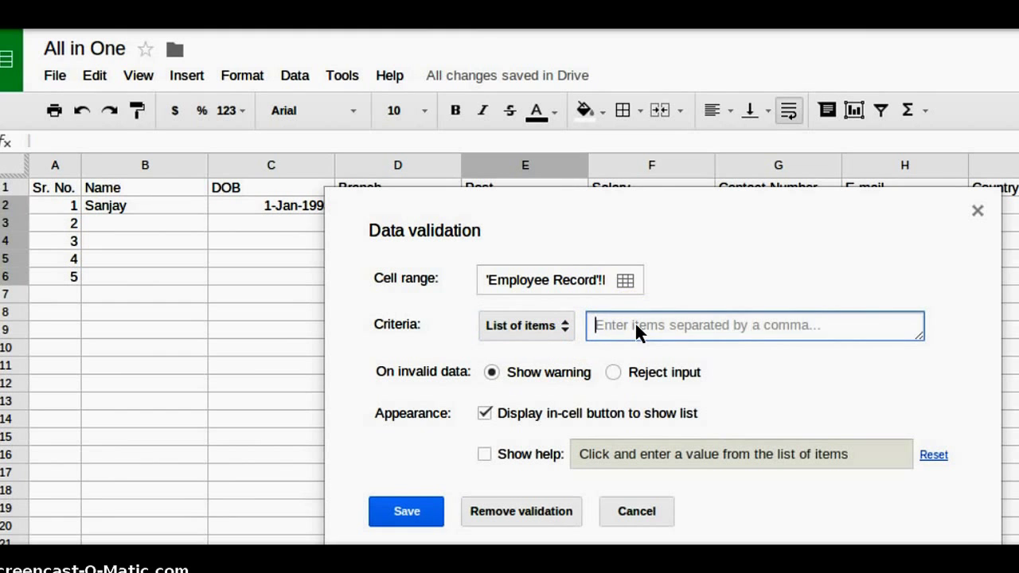
text(Clerk,Sales)
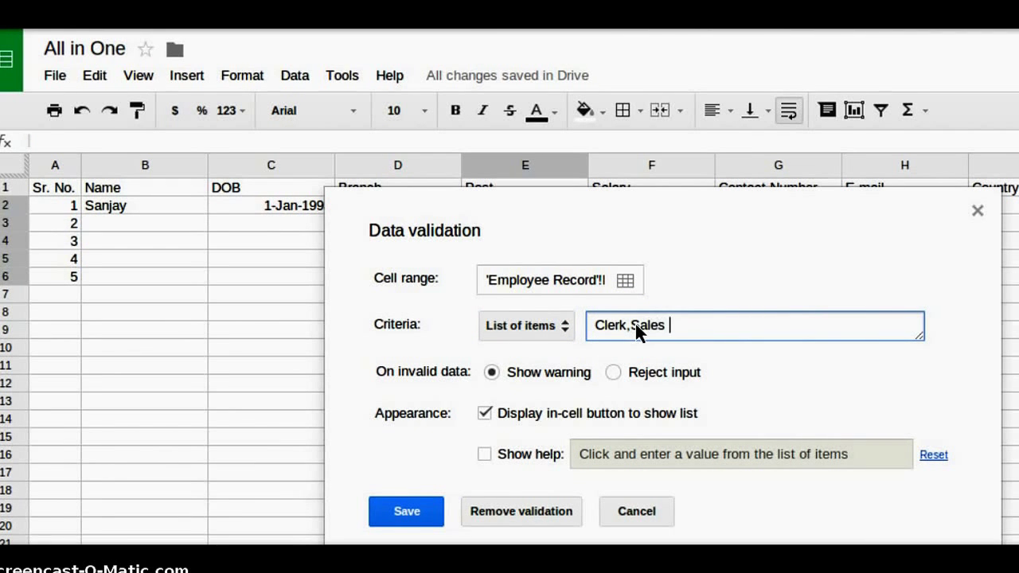
text( Perso)
text(n,)
text(Manager)
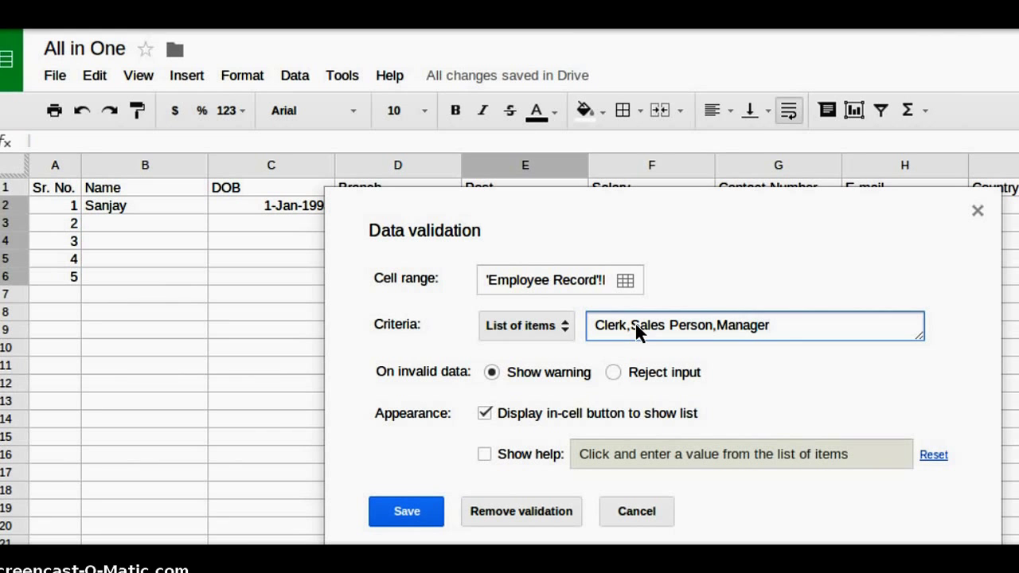
text(,)
key(BackSpace)
click(612, 371)
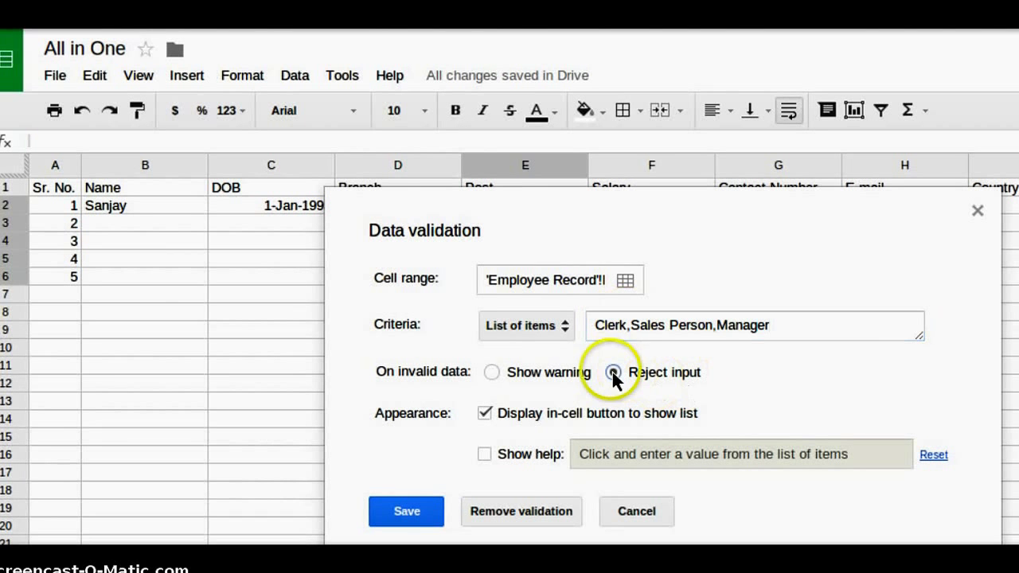
click(484, 454)
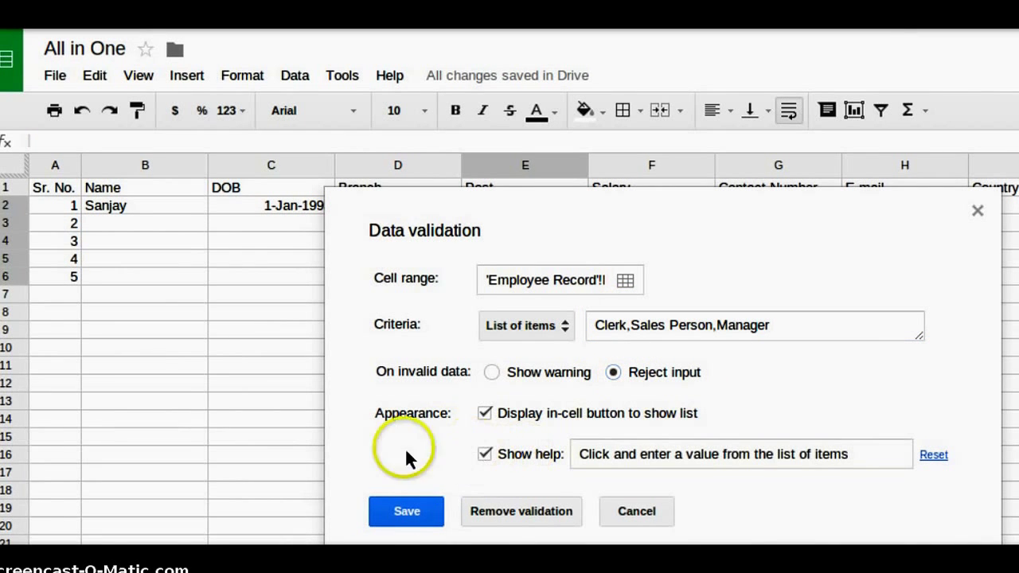
click(410, 513)
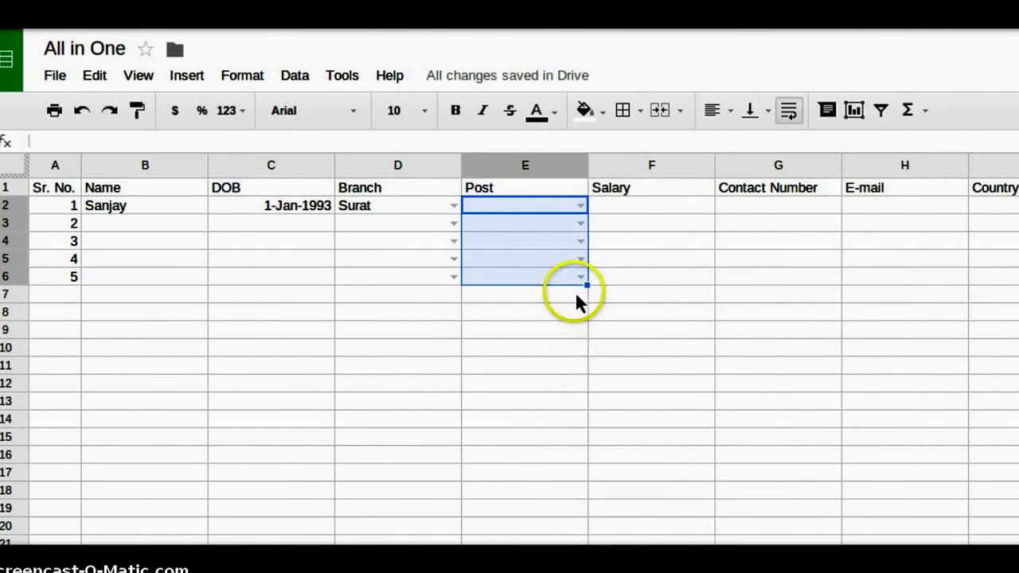
Pick Sales Person from the post dropdown in E2
click(581, 205)
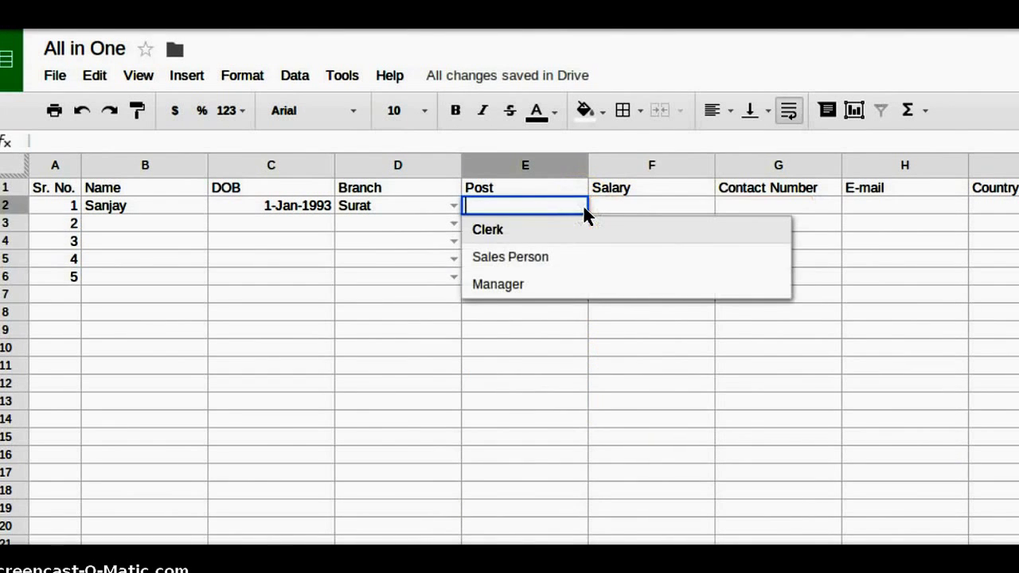
click(548, 256)
click(655, 211)
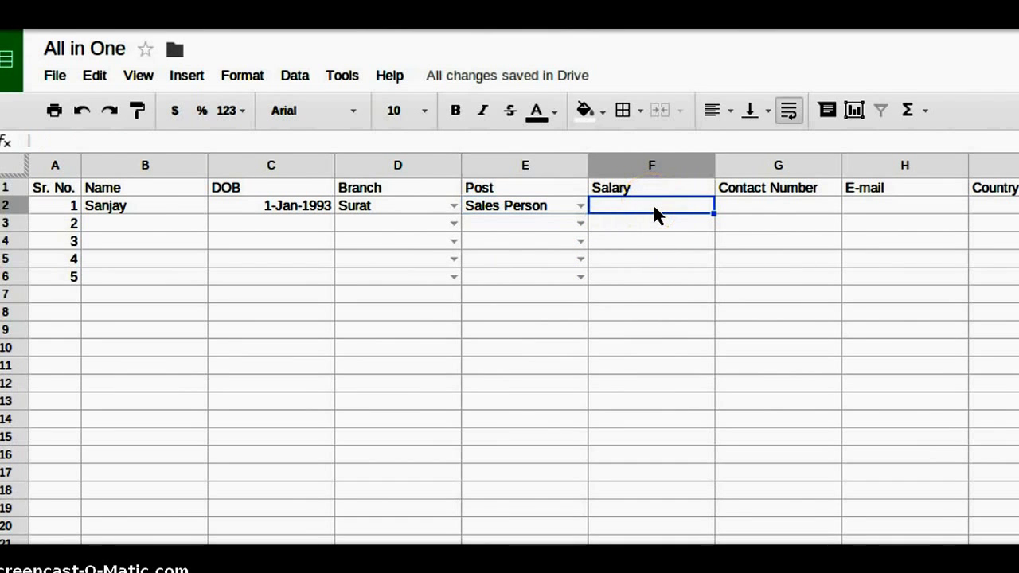
Enter -7000 in Salary cell F2, then clear it again
text(-)
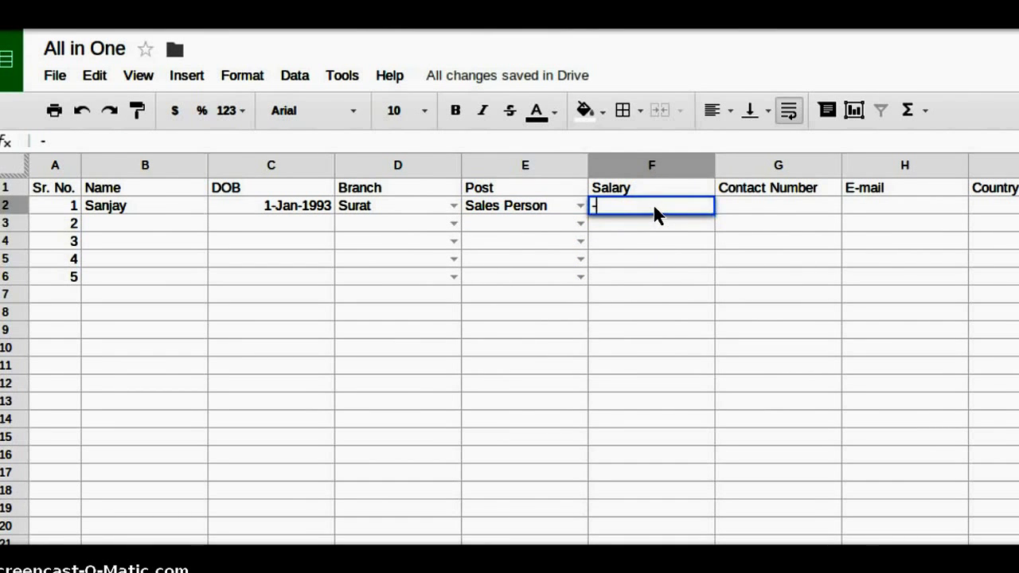
text(700)
text(0)
key(Return)
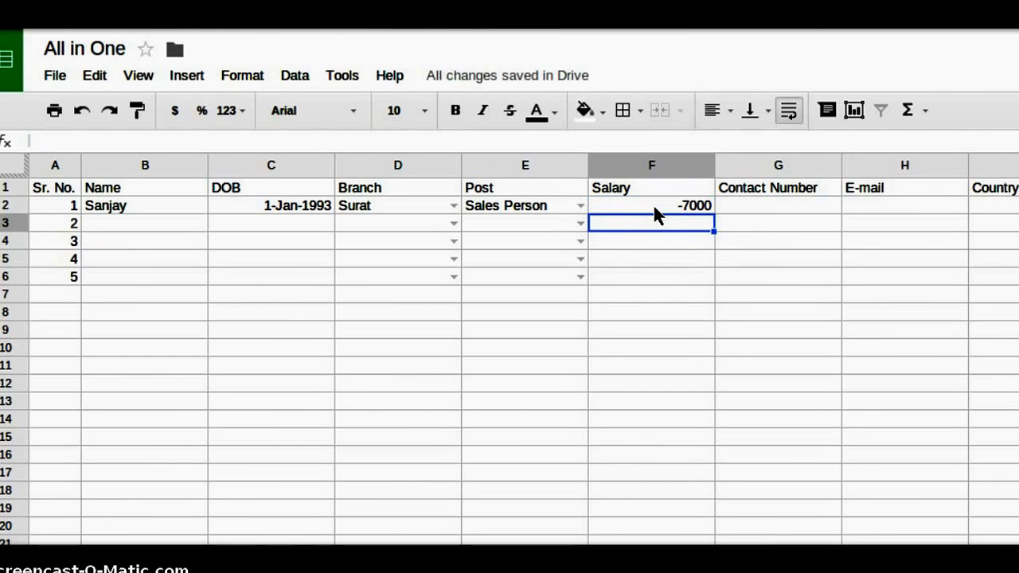
click(624, 204)
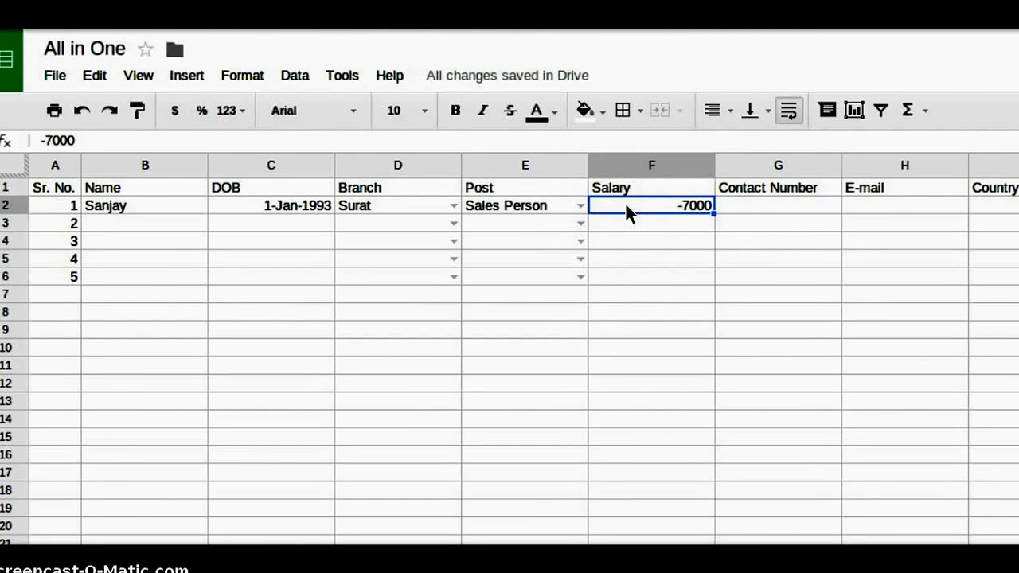
key(Delete)
Select Salary cells F2:F6 and start a Number validation rule
drag(625, 205, 625, 274)
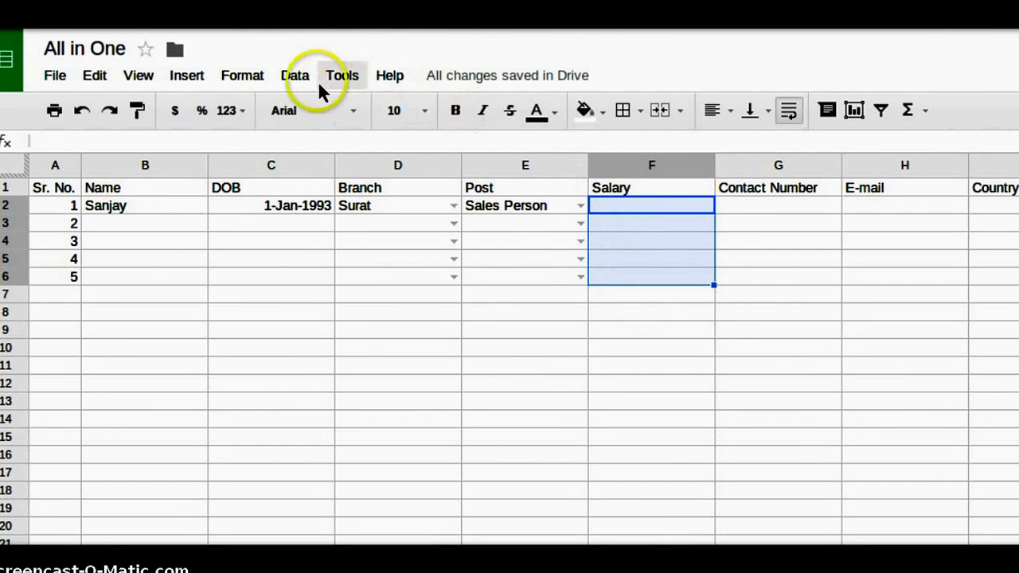
click(294, 78)
click(331, 375)
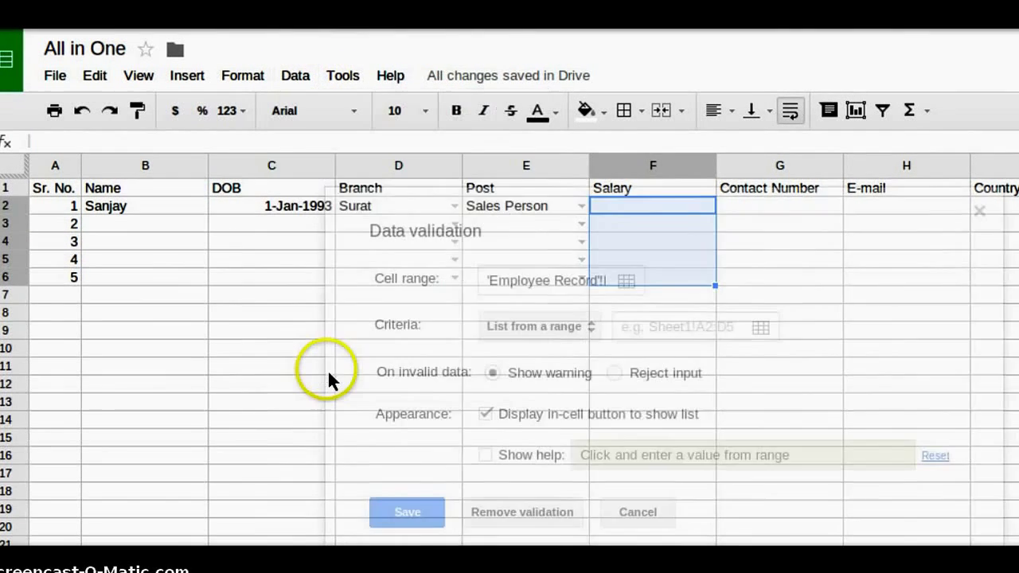
click(576, 327)
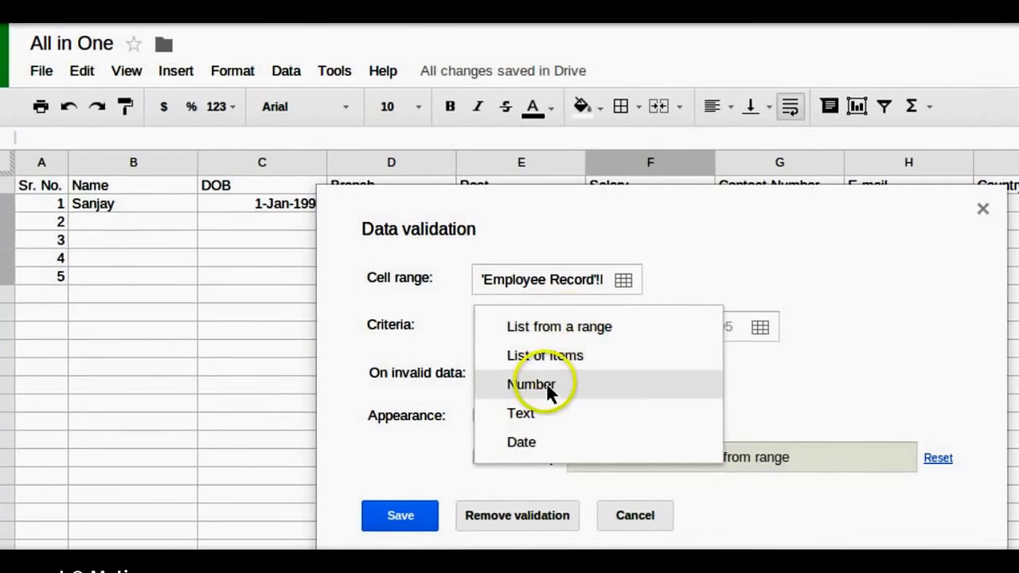
click(547, 386)
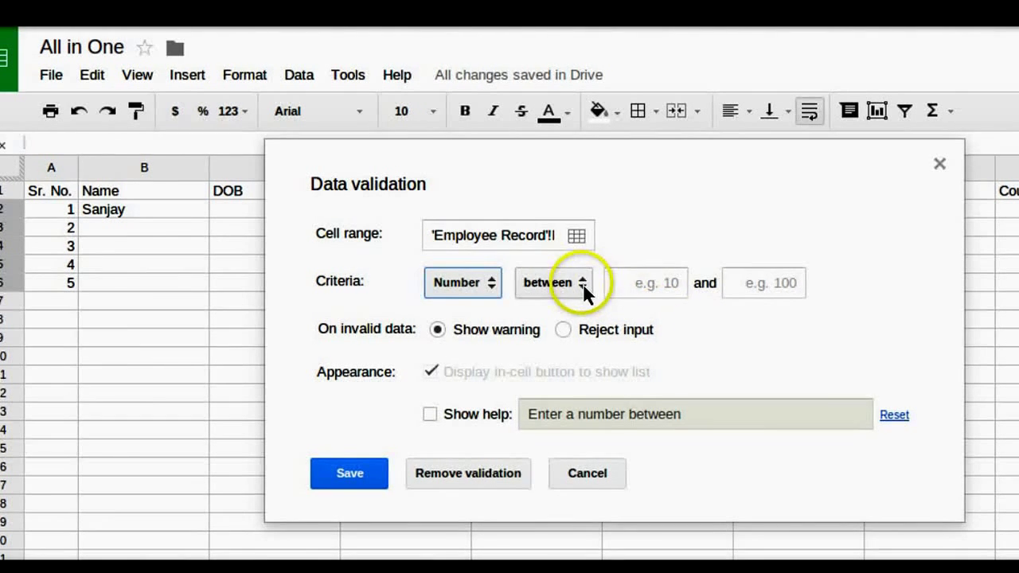
Require numbers between 5000 and 500000, rejecting other input with help text, and save
click(664, 287)
click(663, 283)
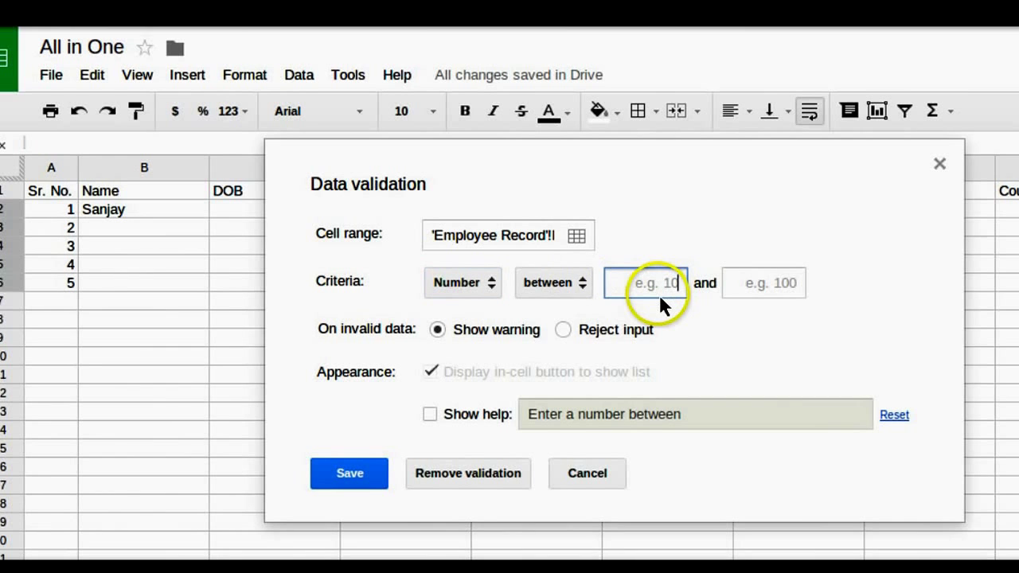
click(585, 282)
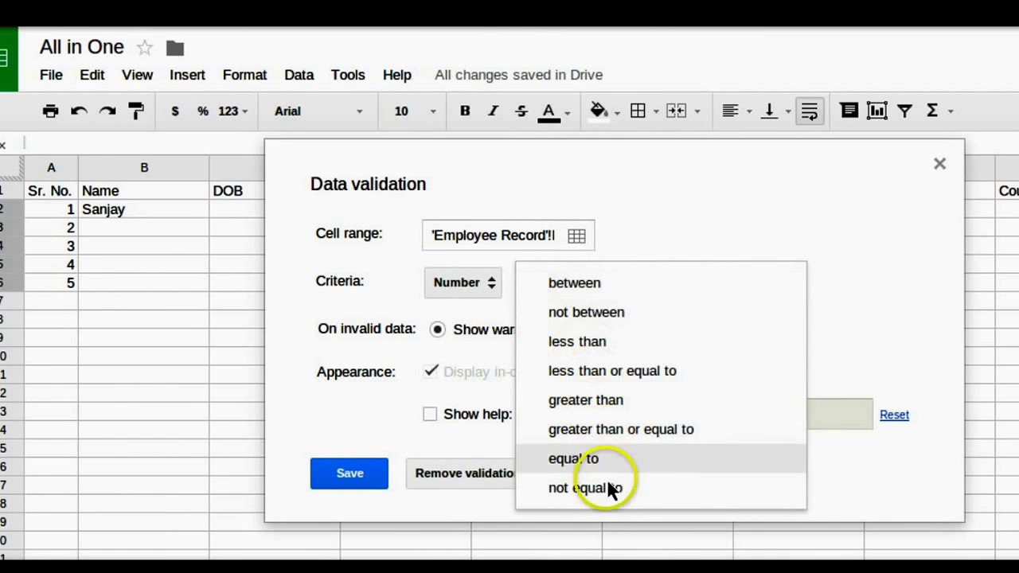
click(602, 283)
click(659, 278)
text(5)
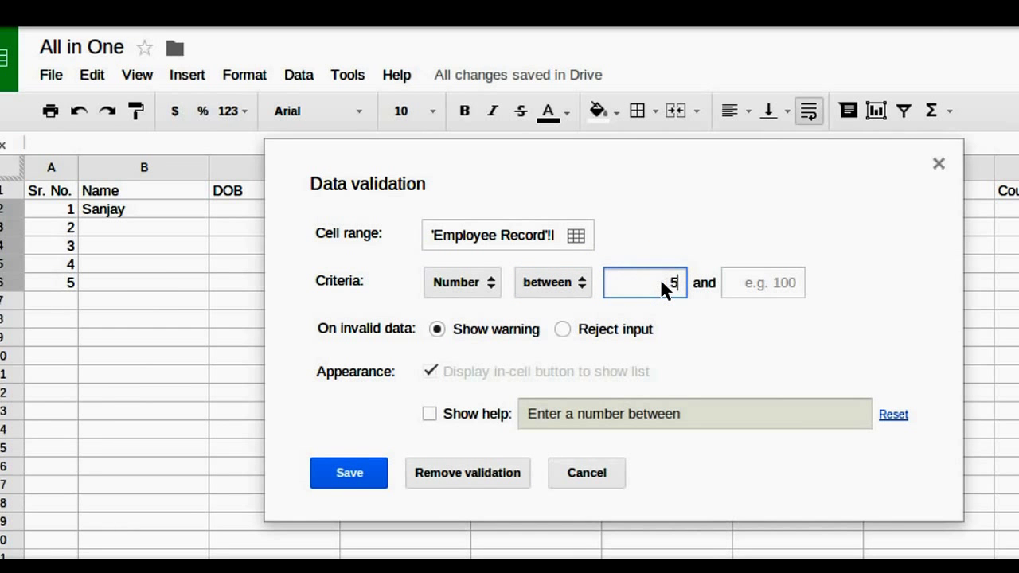
text(000)
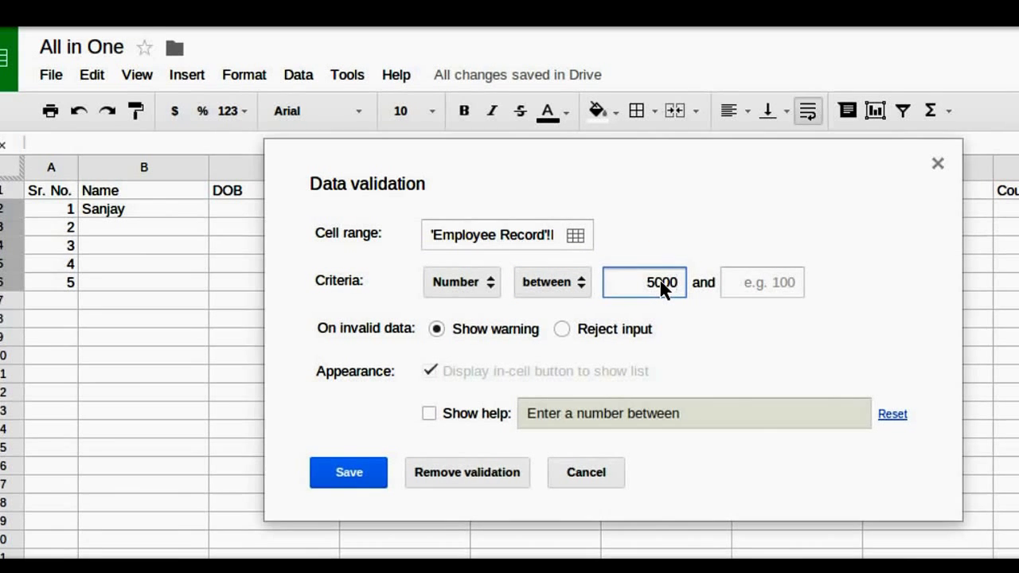
key(Tab)
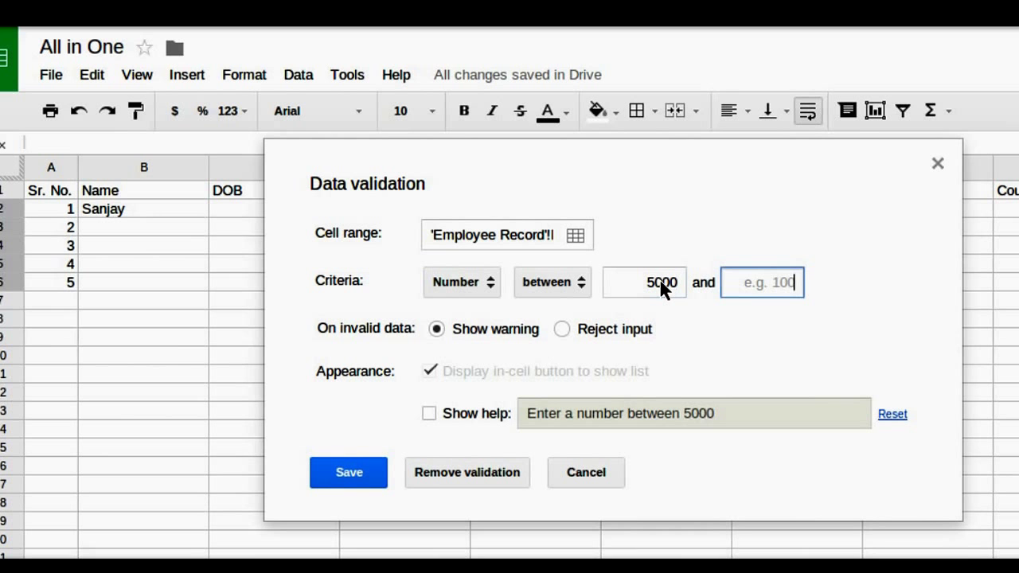
text(5000)
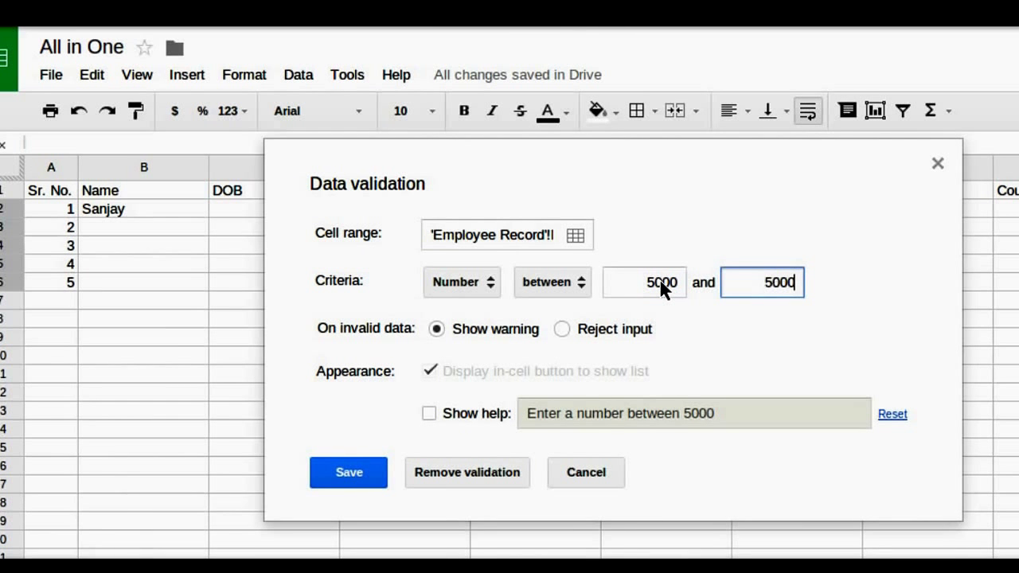
text(00)
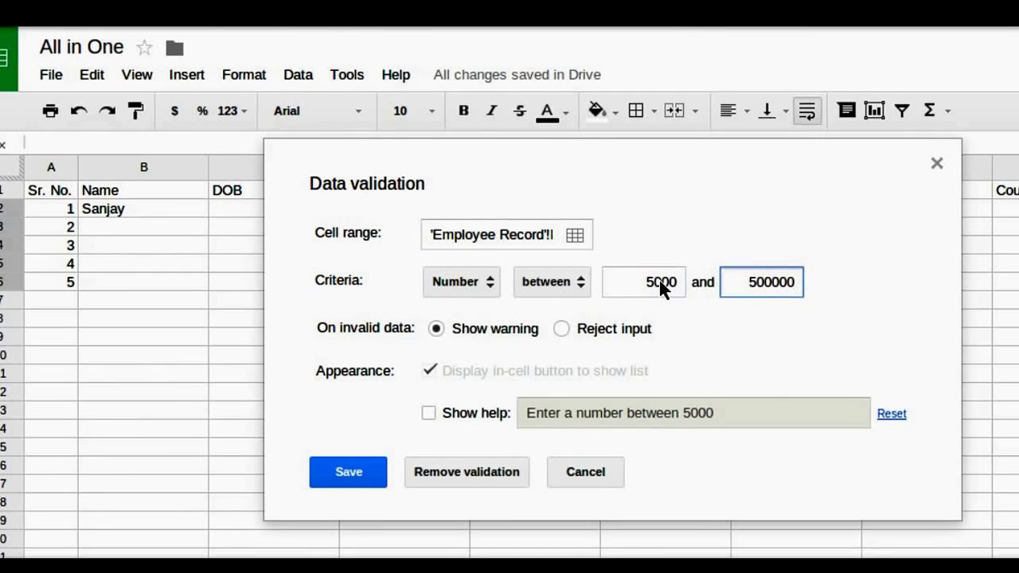
click(561, 328)
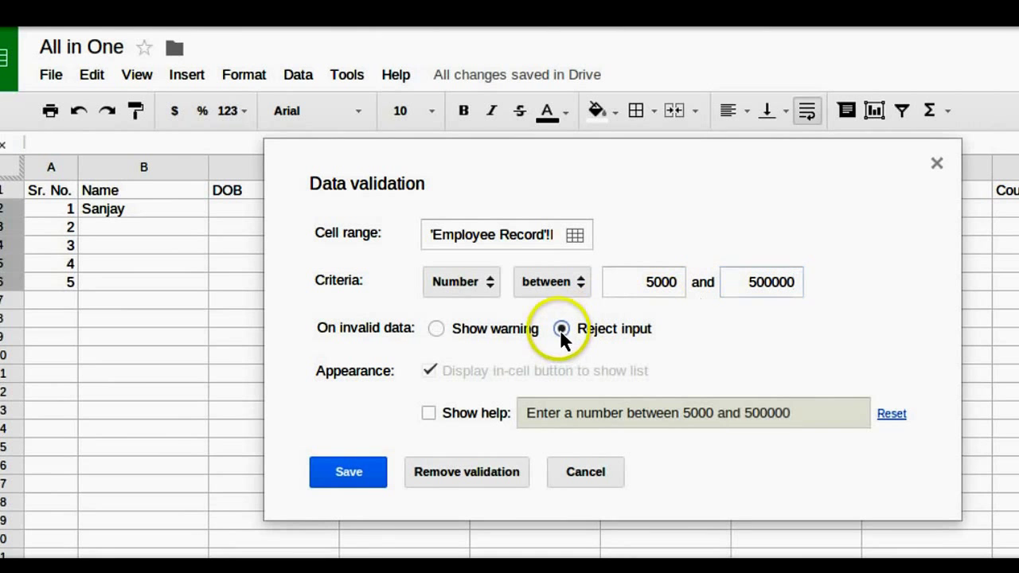
click(430, 411)
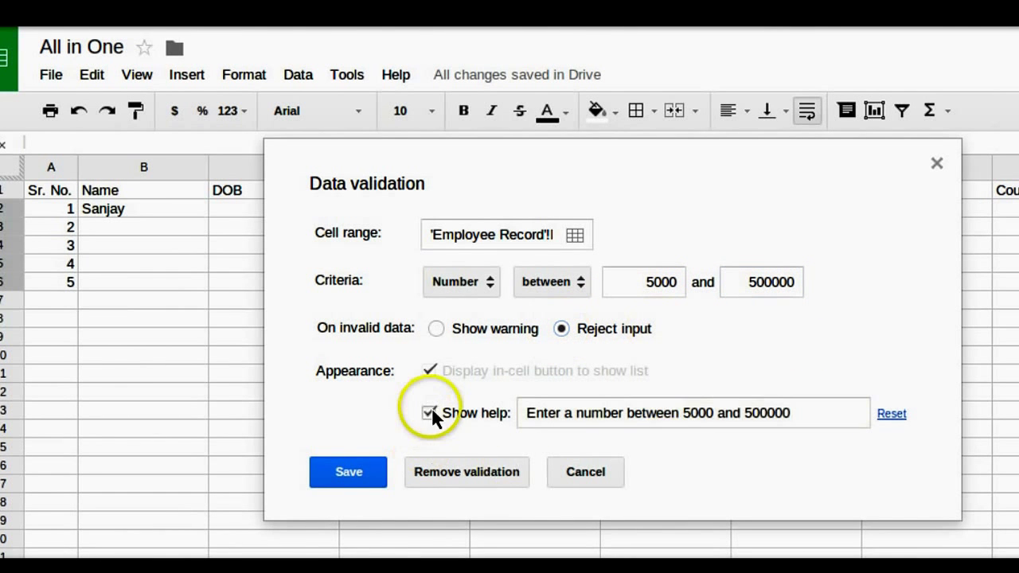
click(336, 472)
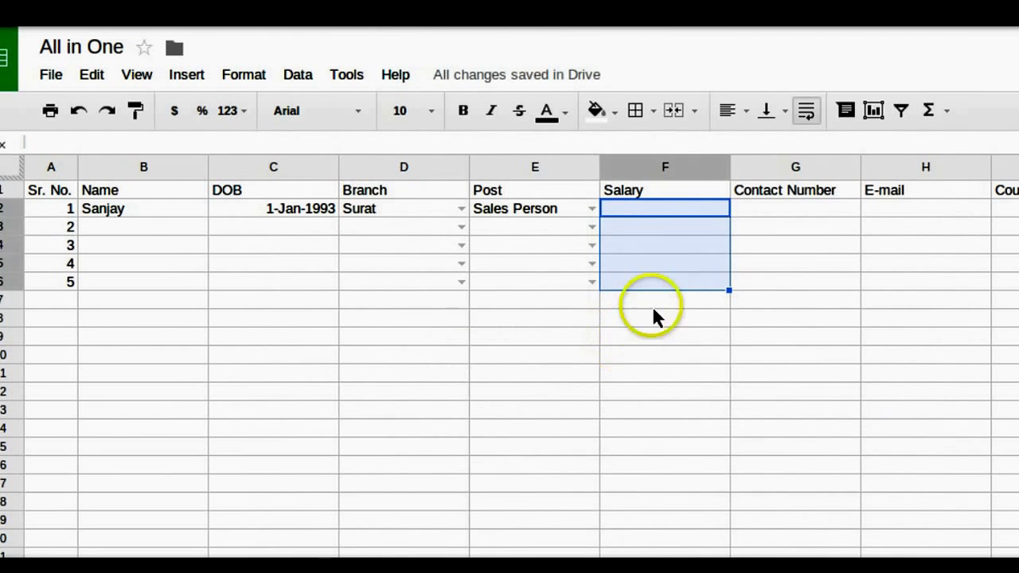
click(643, 205)
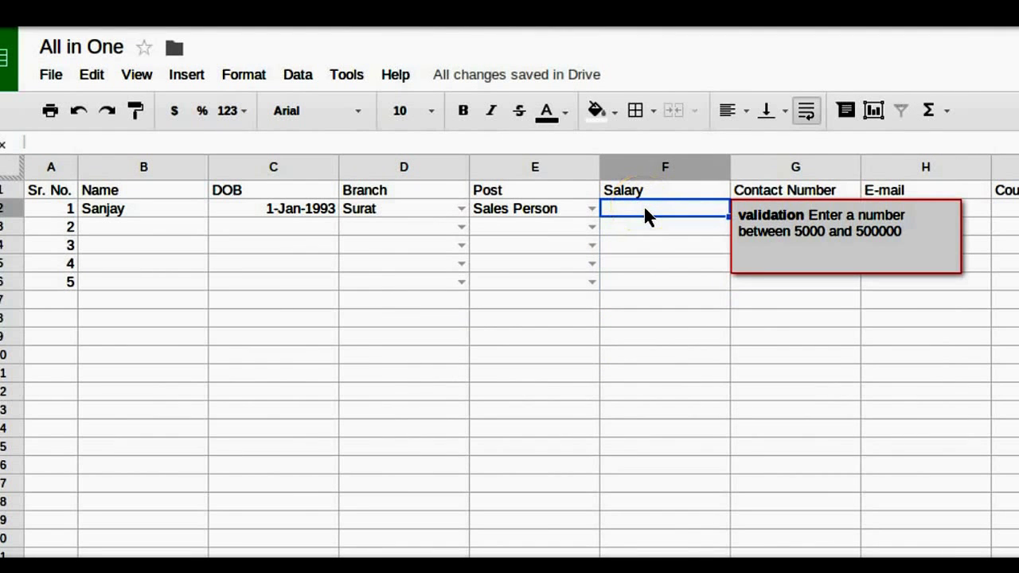
text(-7)
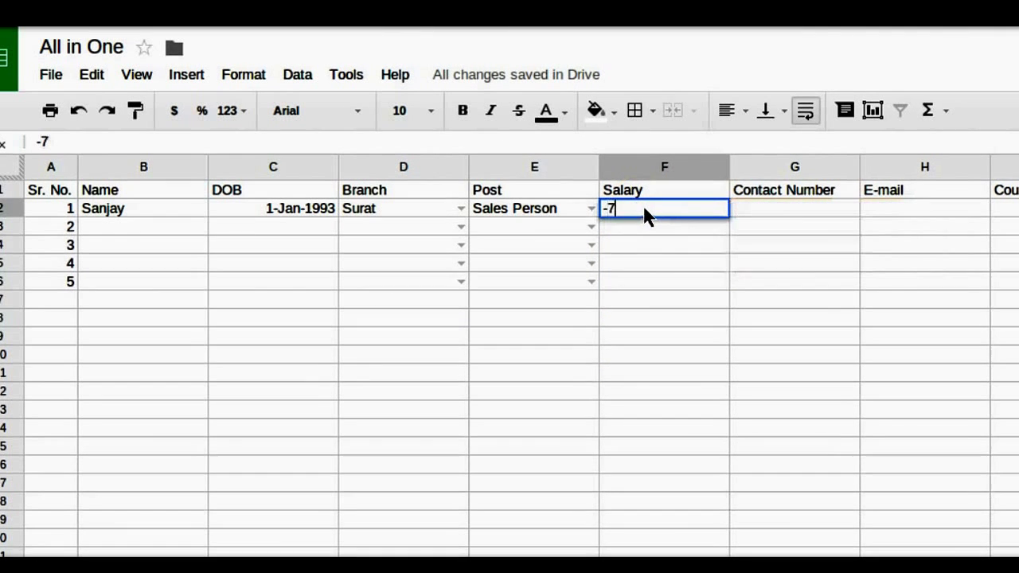
text(000)
key(Return)
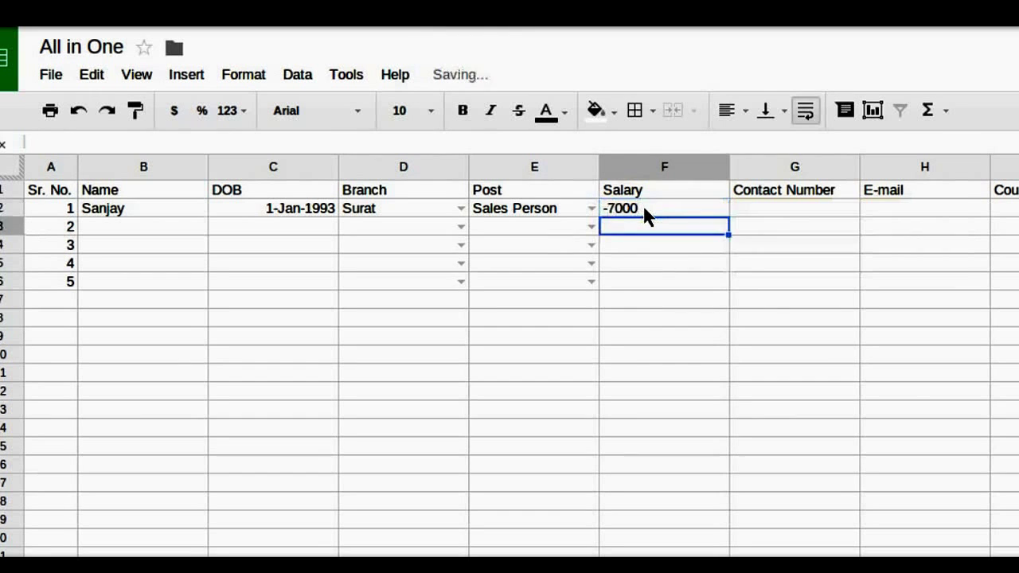
Apply the rupee currency number format to Salary cells F2:F6
click(648, 273)
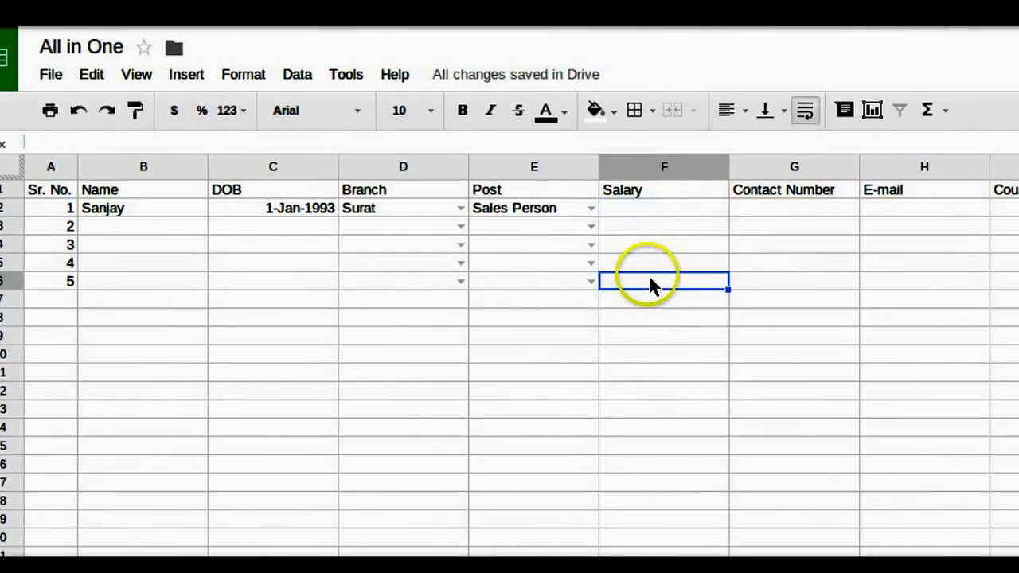
drag(626, 205, 629, 281)
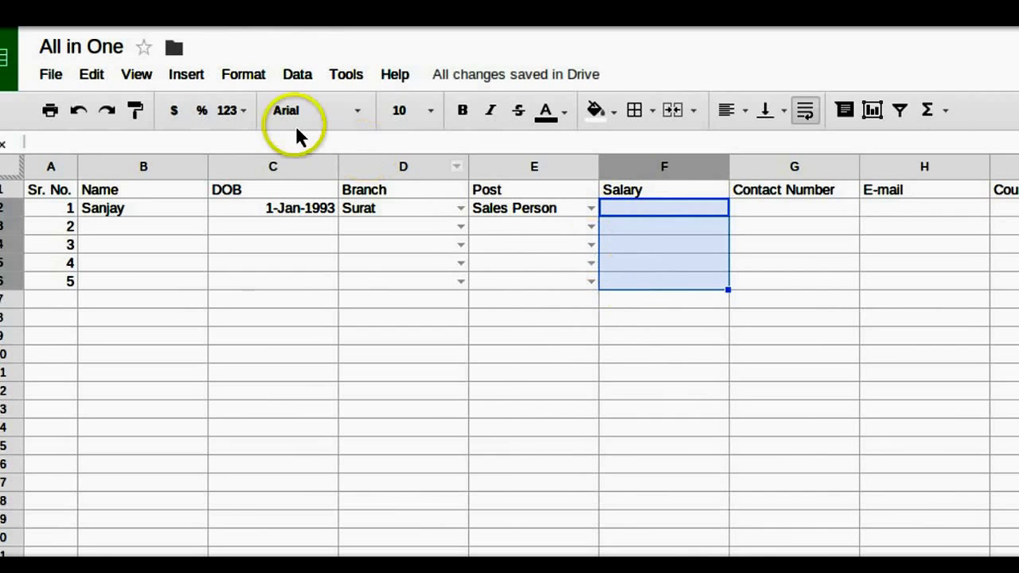
click(252, 81)
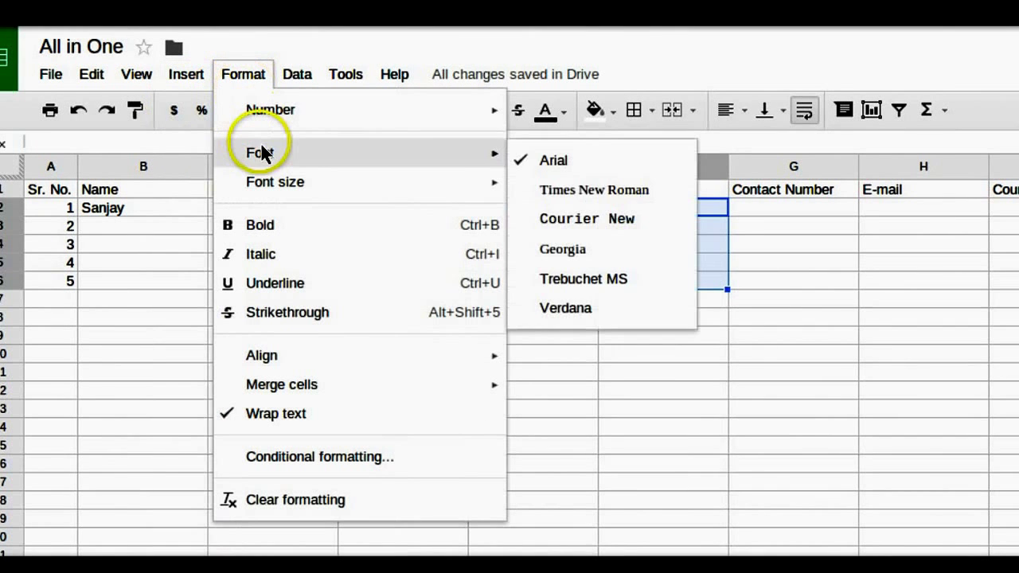
mouse_move(270, 110)
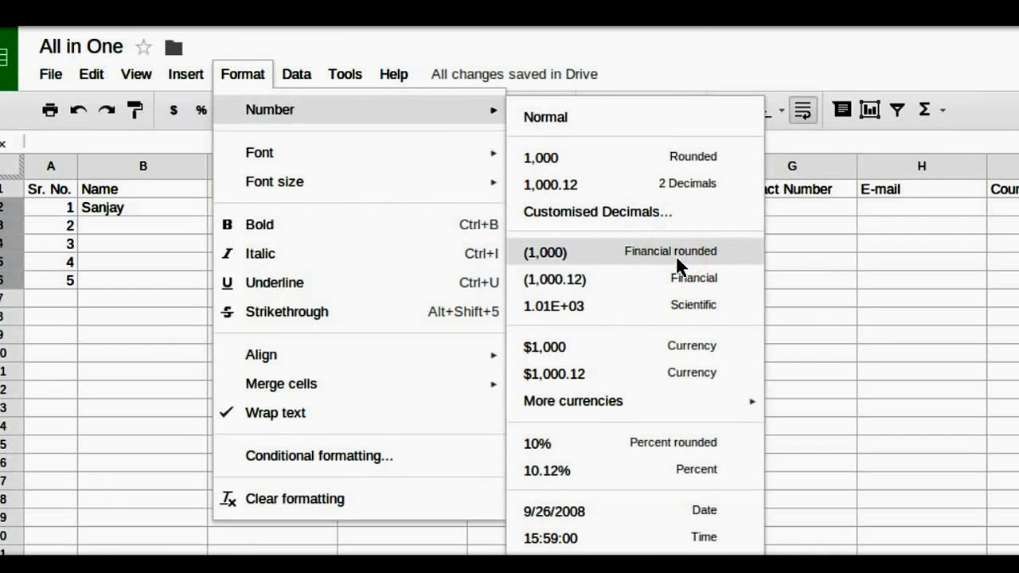
click(669, 246)
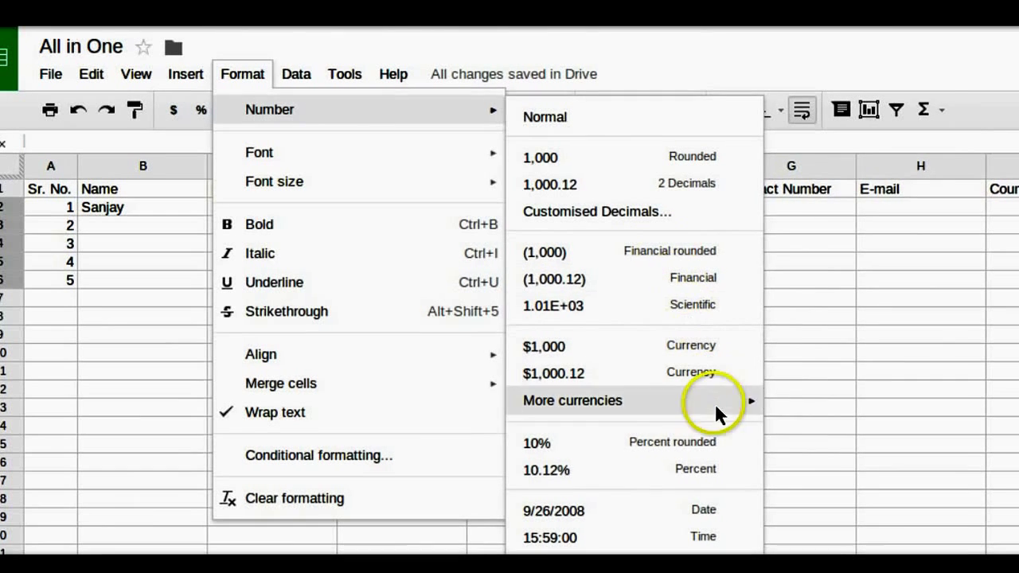
mouse_move(573, 401)
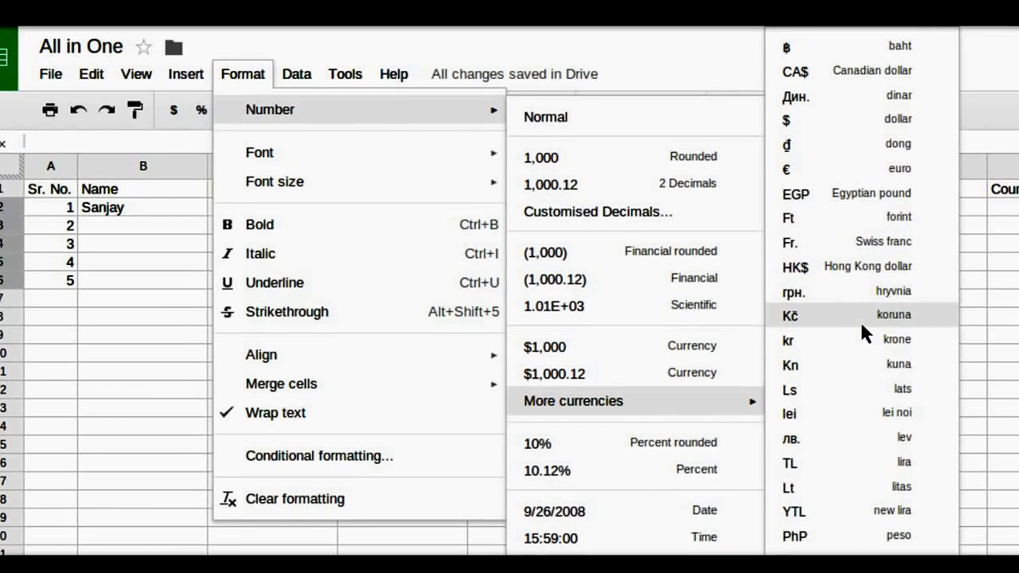
click(948, 325)
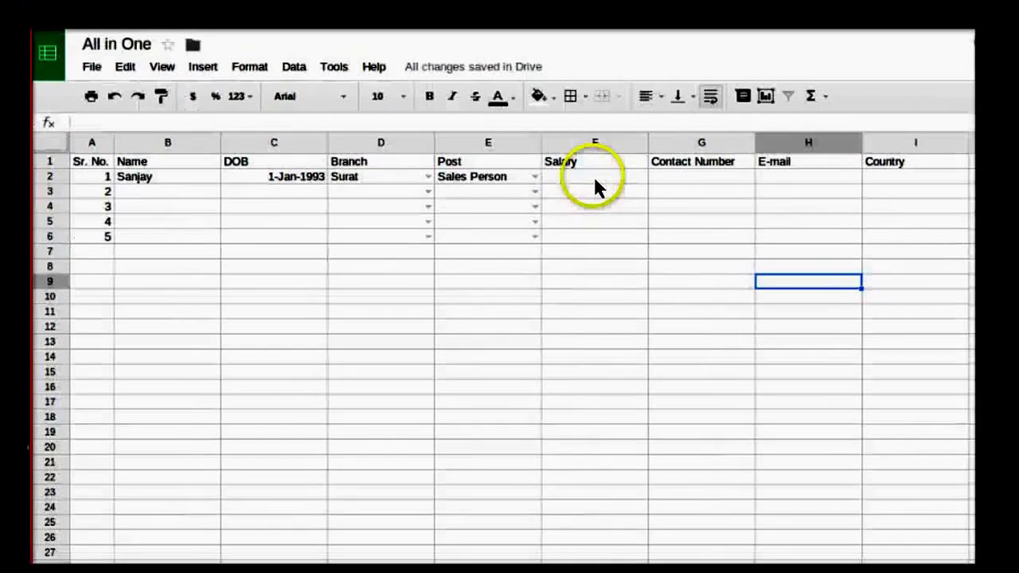
drag(593, 174, 593, 238)
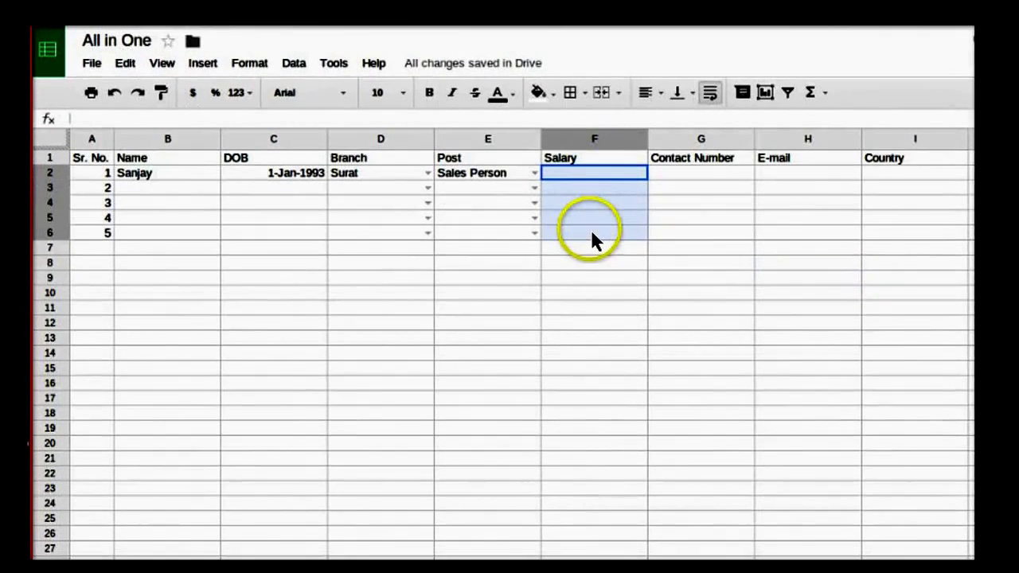
click(254, 64)
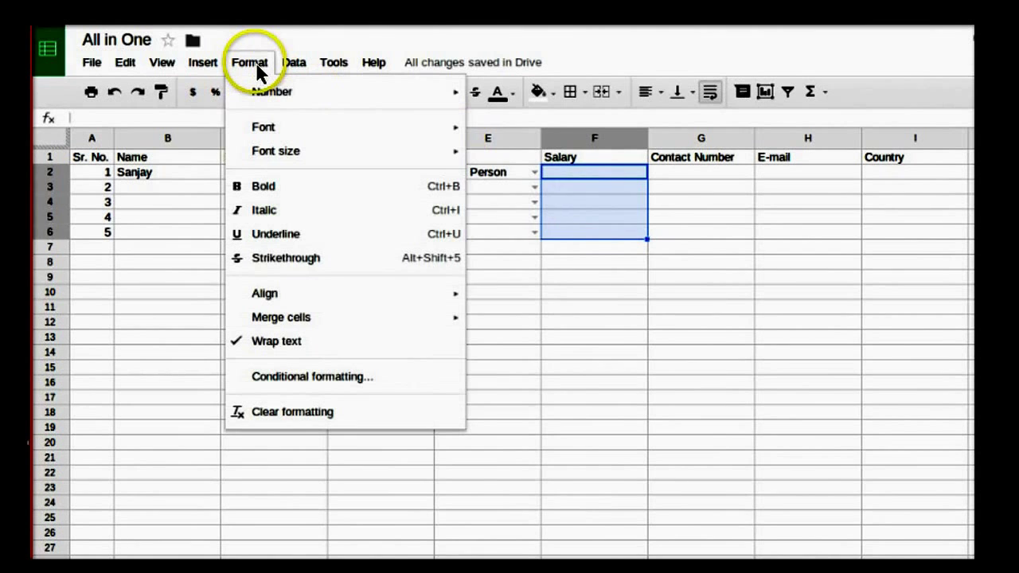
mouse_move(271, 92)
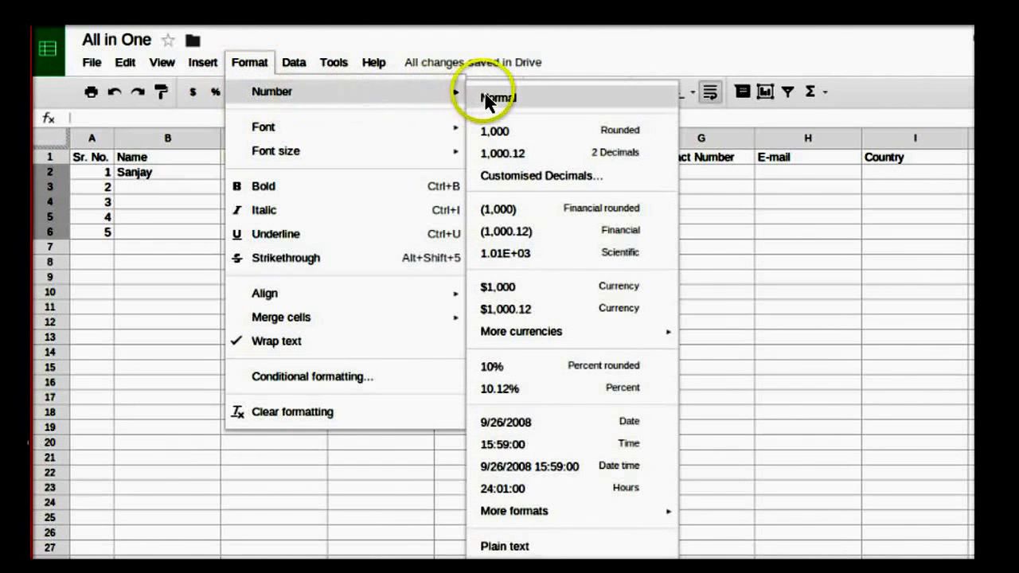
mouse_move(557, 331)
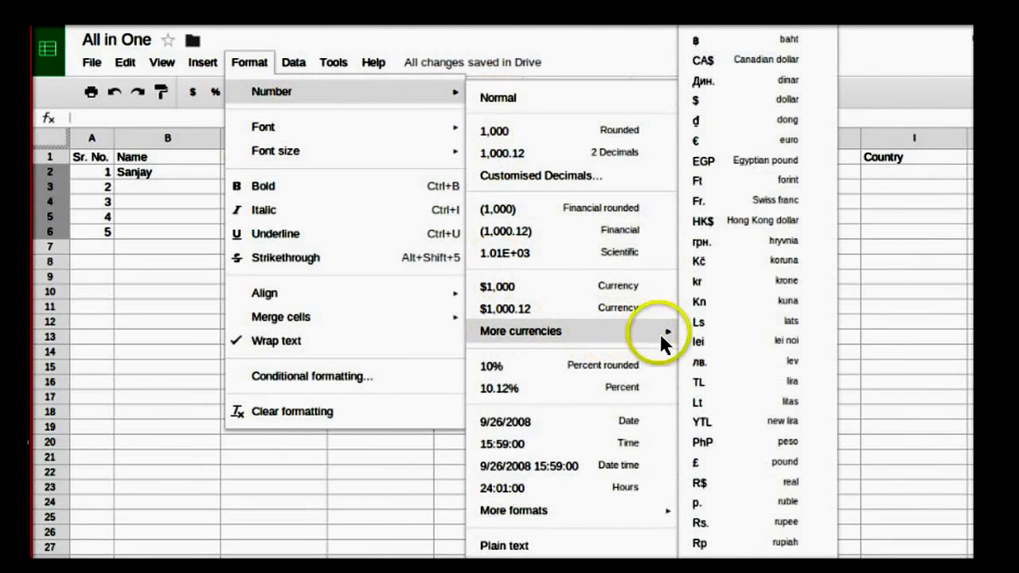
click(737, 521)
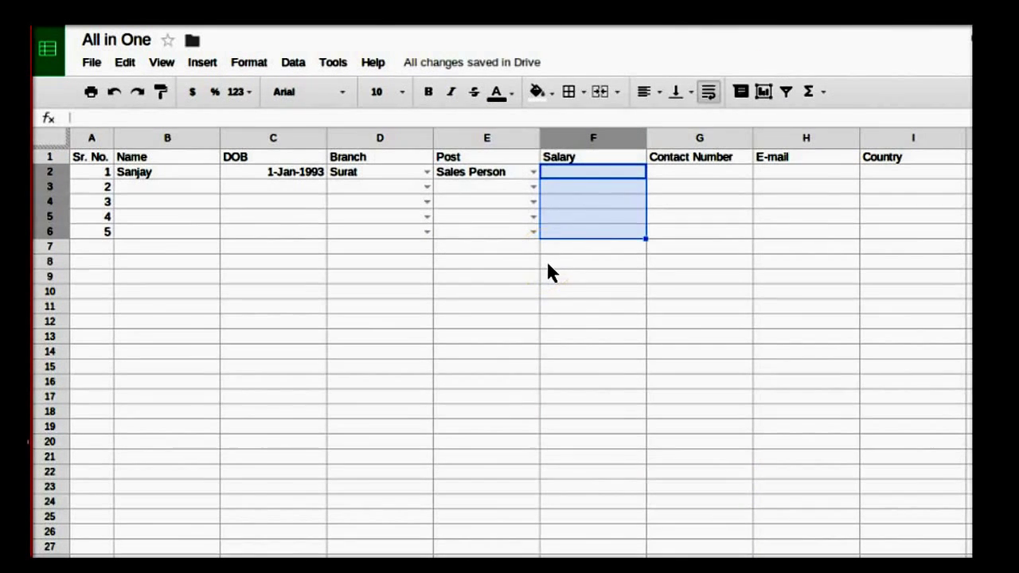
Enter salary 7000 in F2, then type and clear test text in G2
click(573, 175)
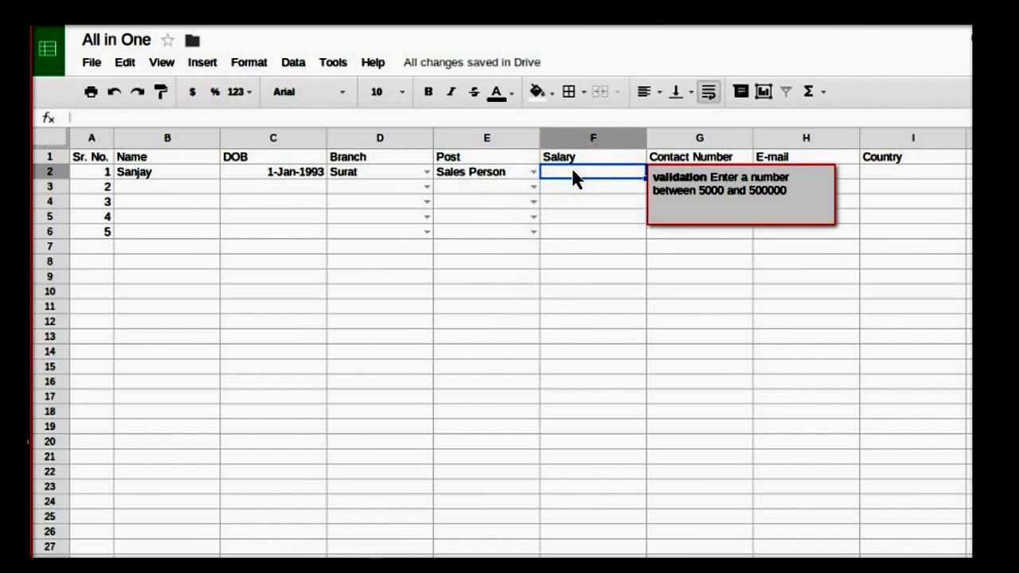
text(700)
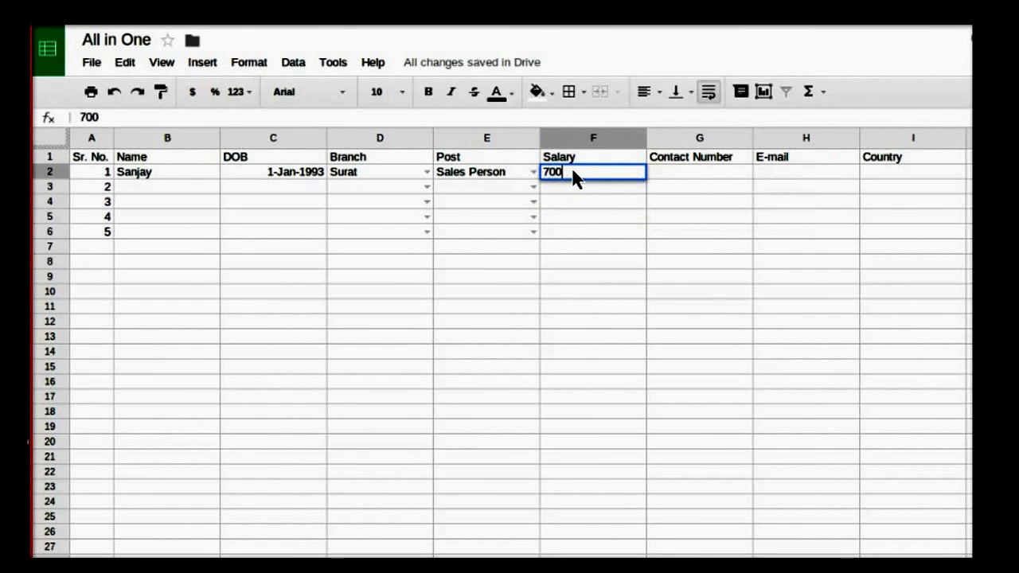
text(0)
key(Return)
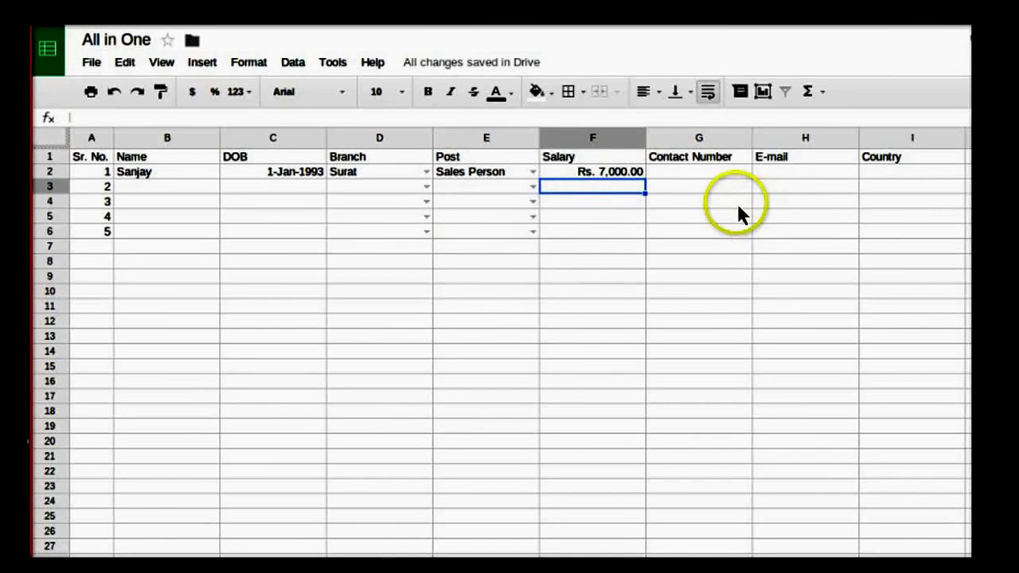
click(695, 171)
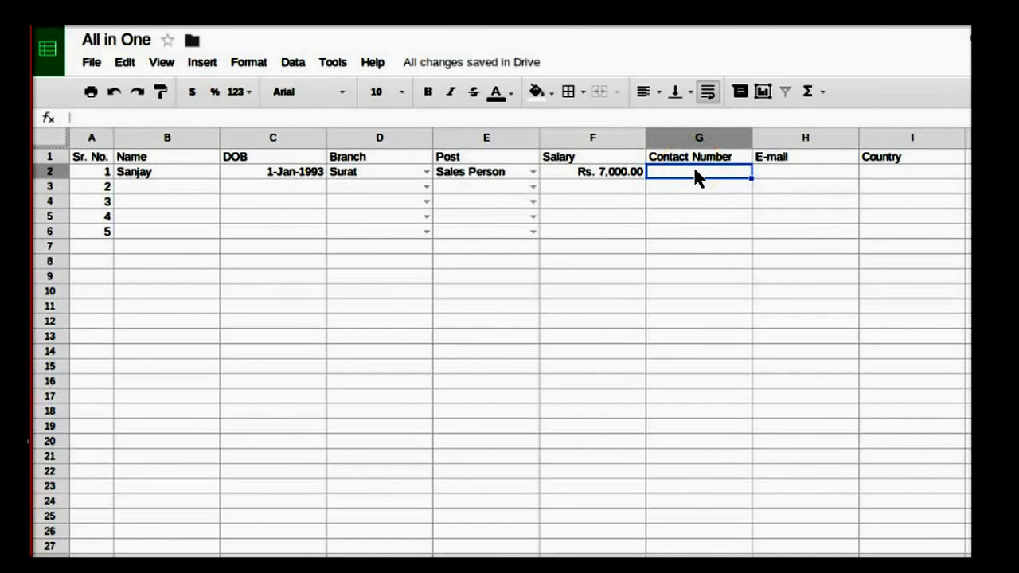
text(fdjshgjhsdfjghjshgjhsjgh)
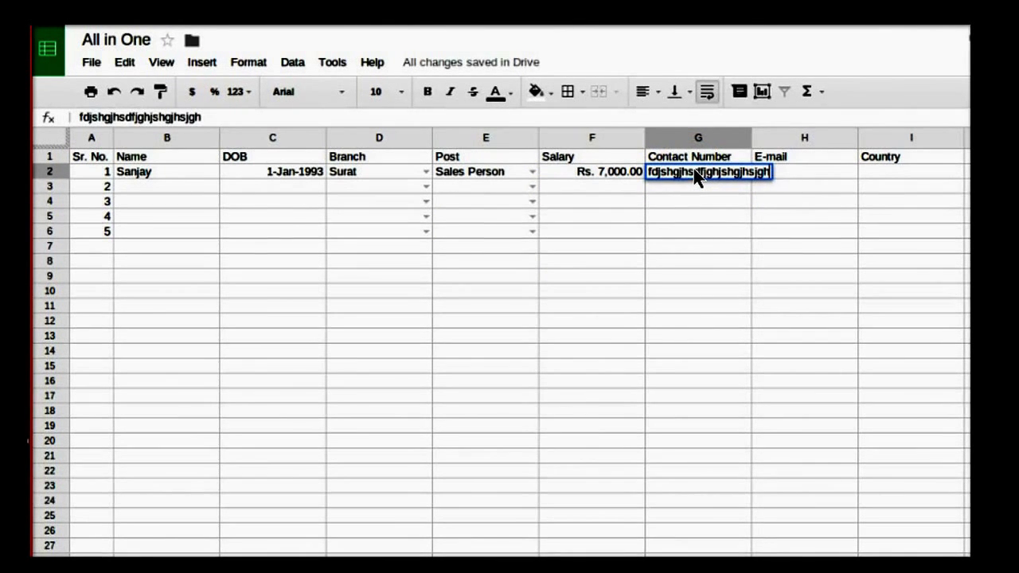
key(Return)
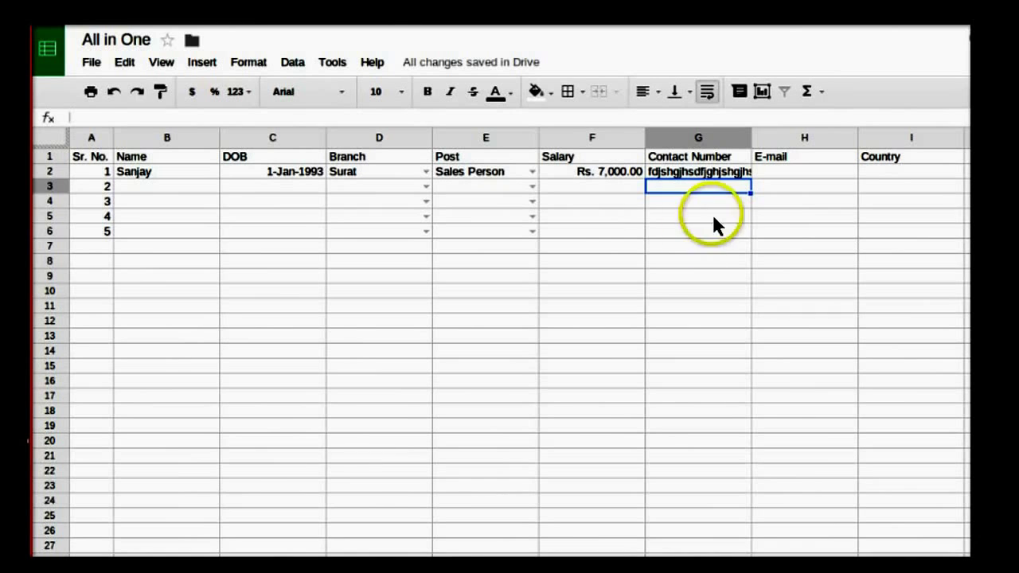
click(684, 173)
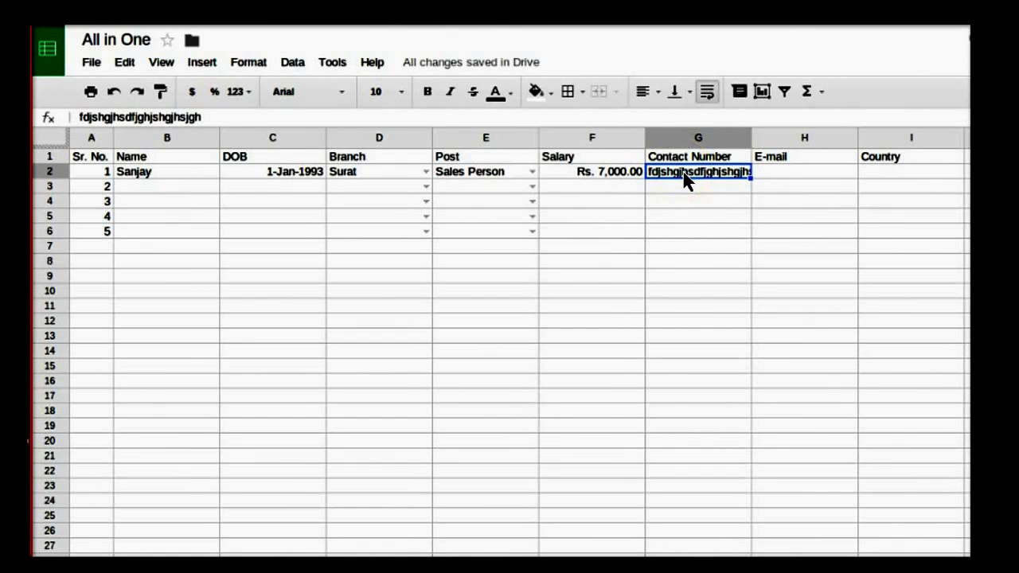
key(Delete)
Select Contact Number cells G2:G6 and start a Number validation rule
drag(683, 171, 681, 237)
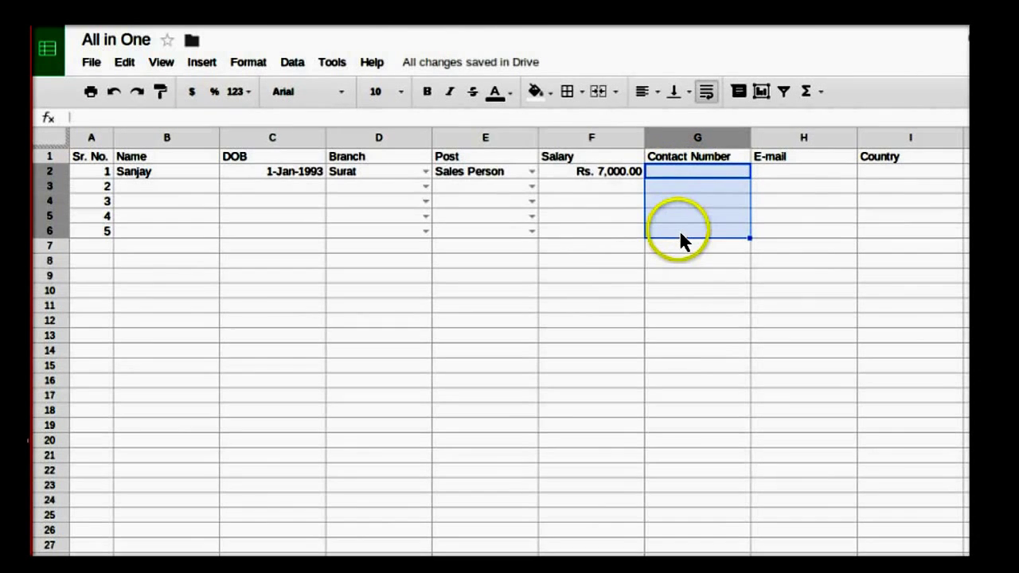
click(292, 64)
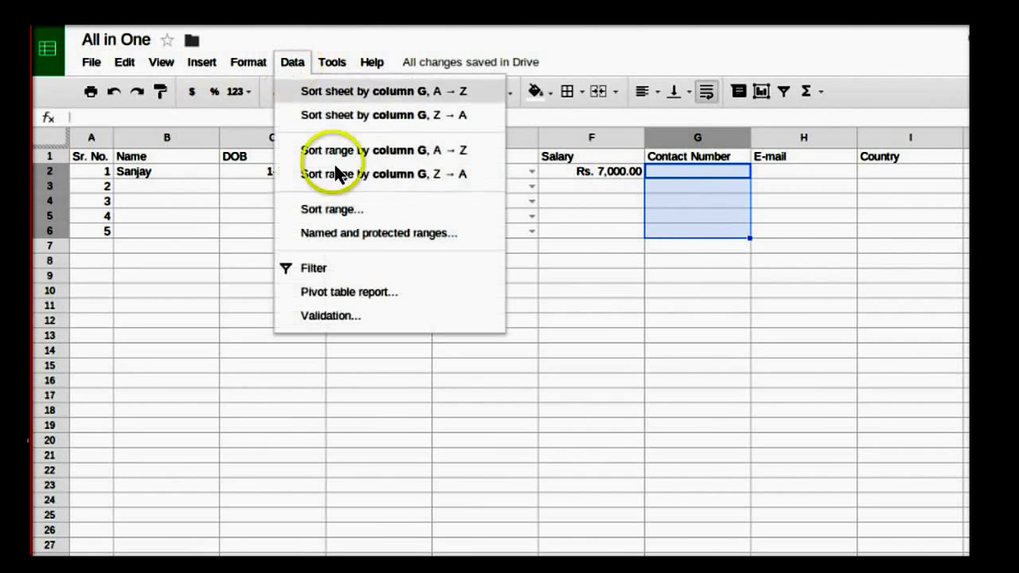
click(342, 314)
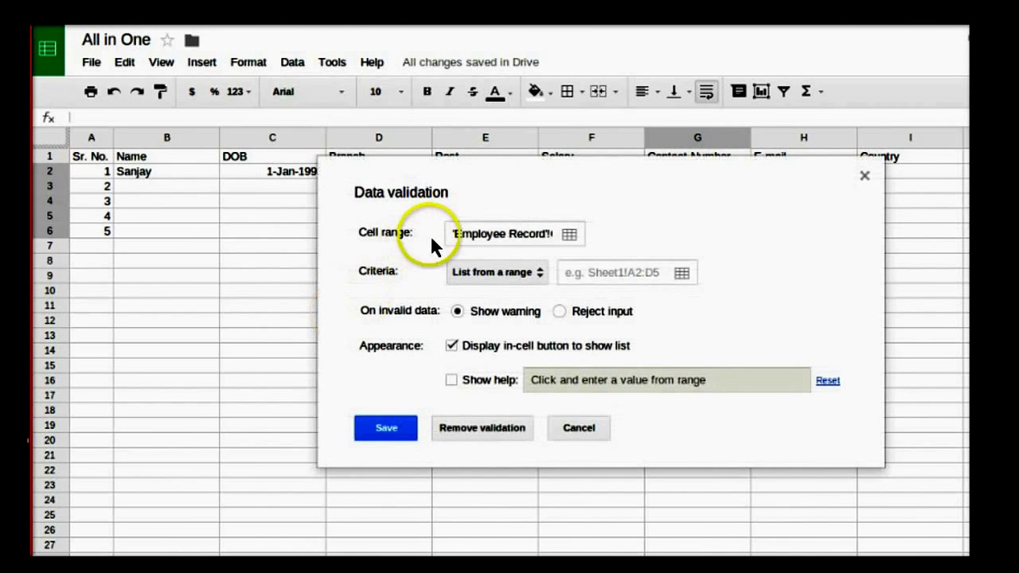
click(542, 272)
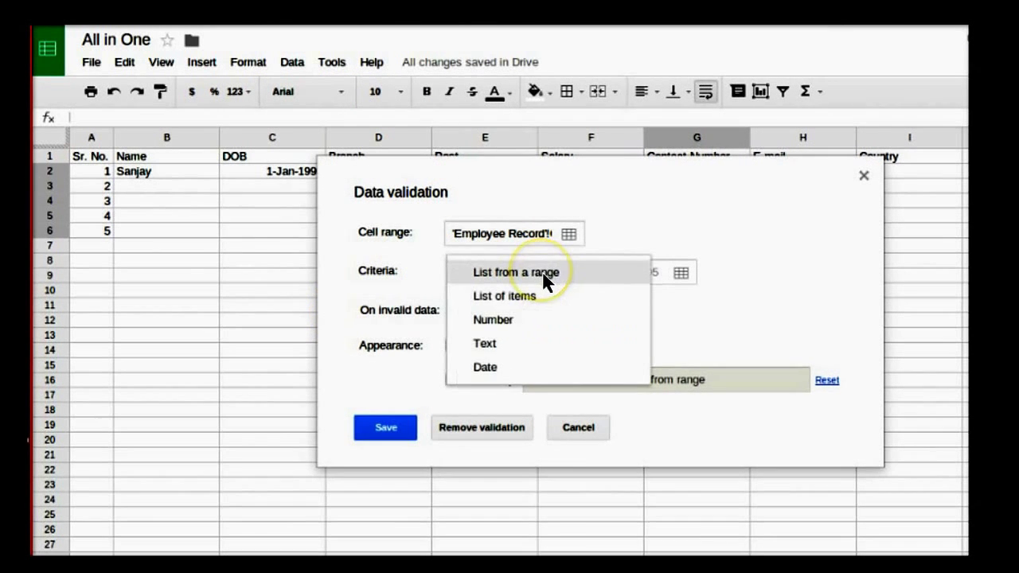
click(505, 319)
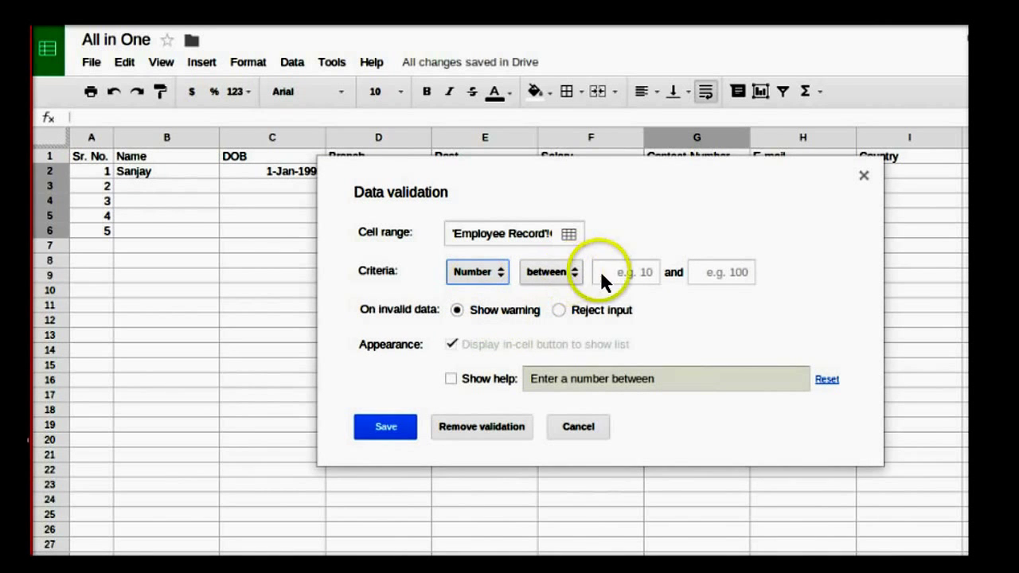
click(631, 271)
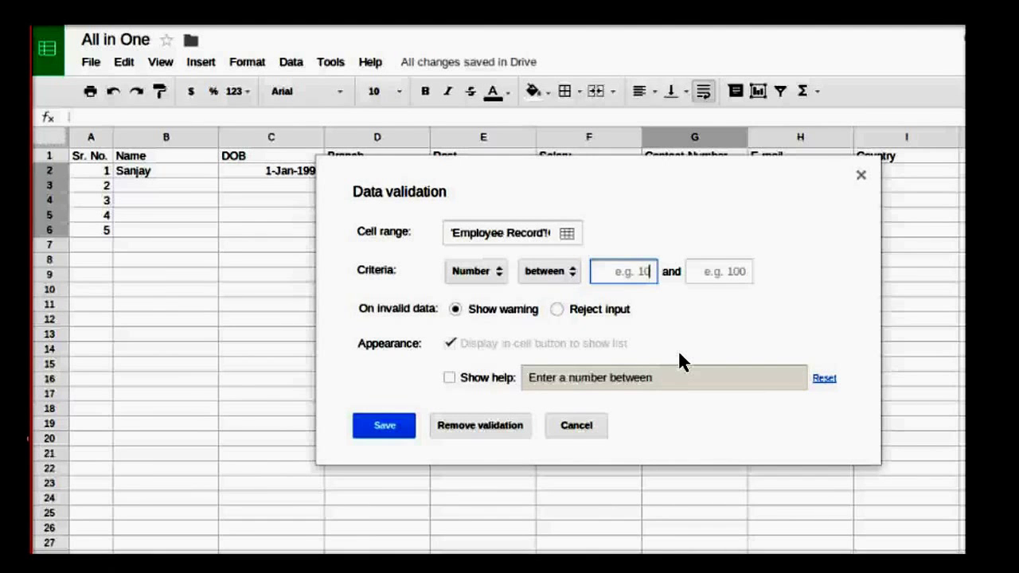
text(10)
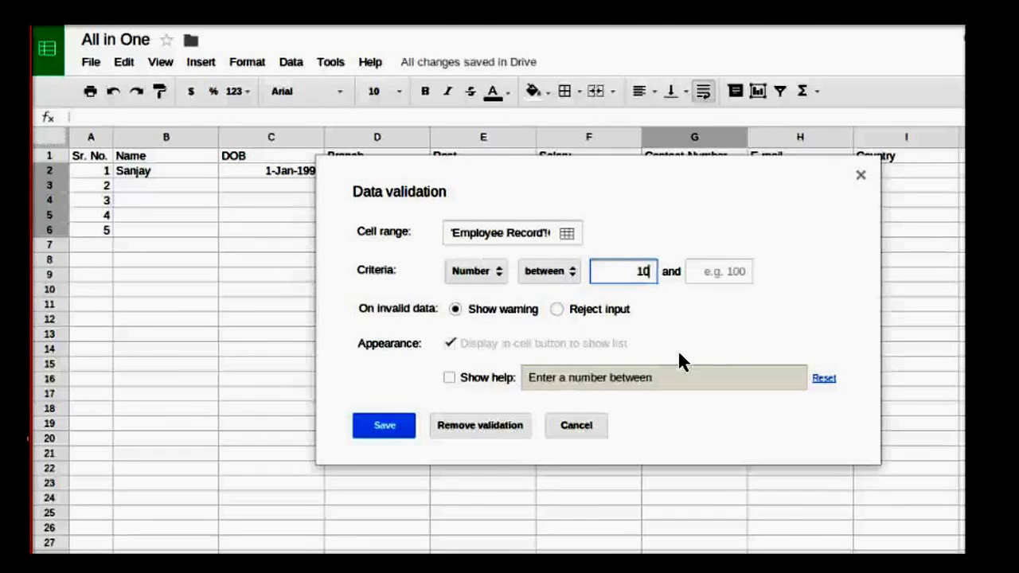
text(000)
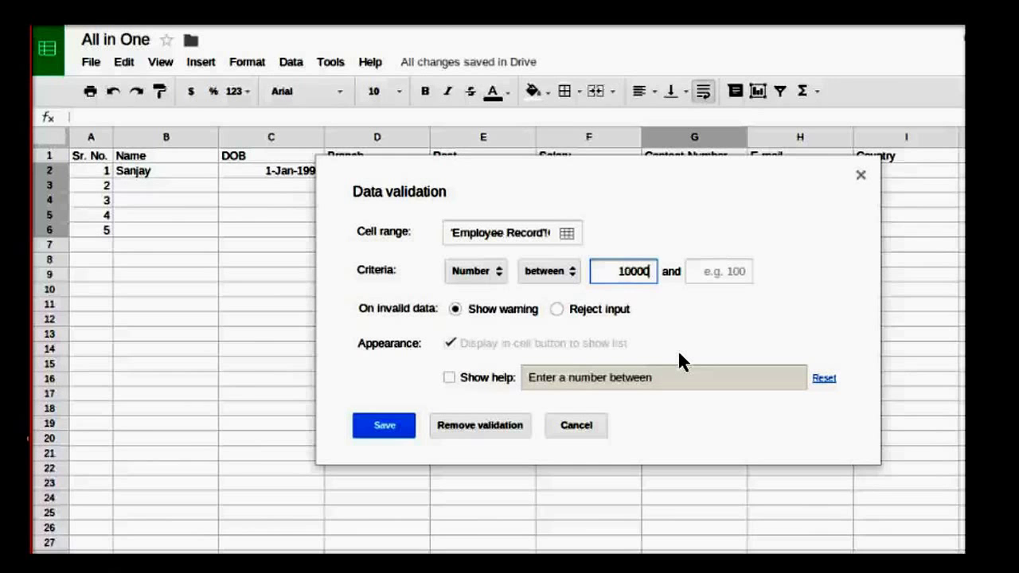
text(0)
text(0)
click(709, 273)
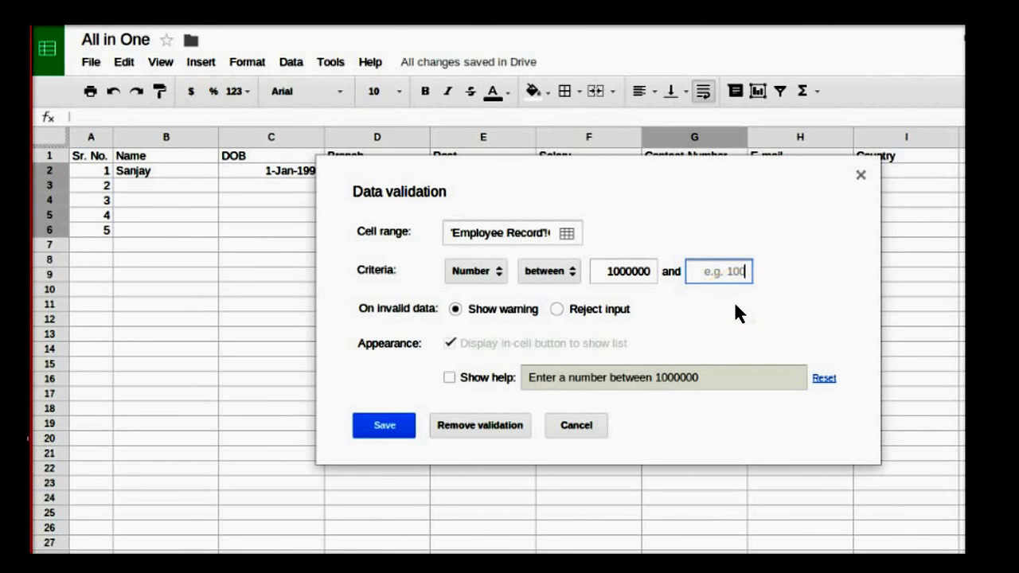
text(9)
text(9999999)
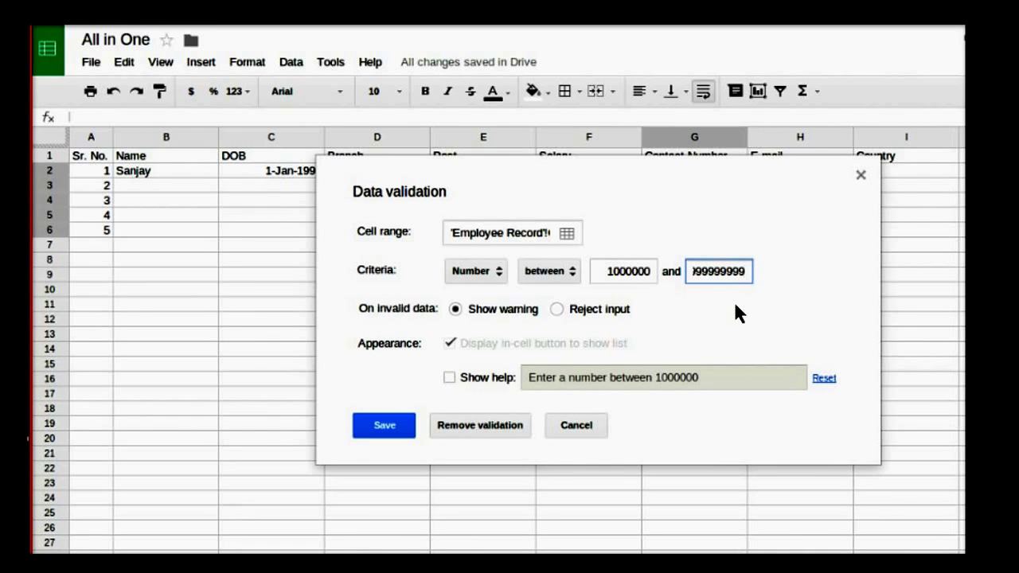
click(557, 309)
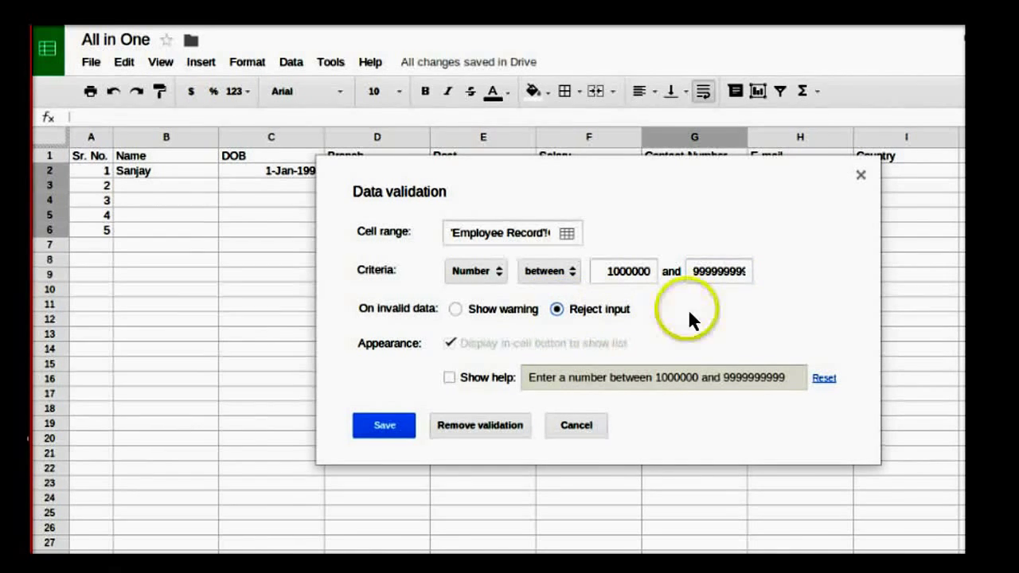
click(449, 378)
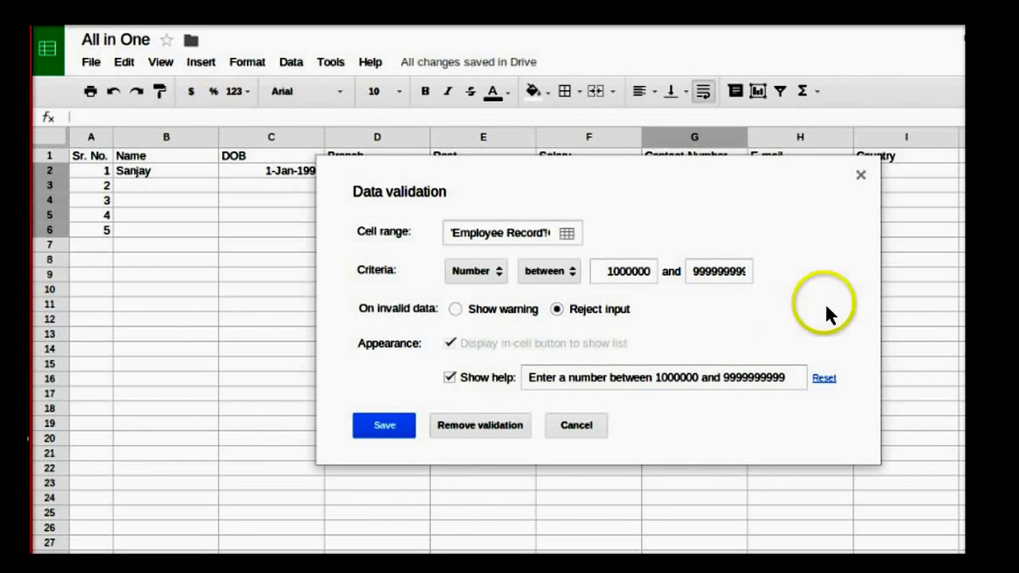
click(385, 430)
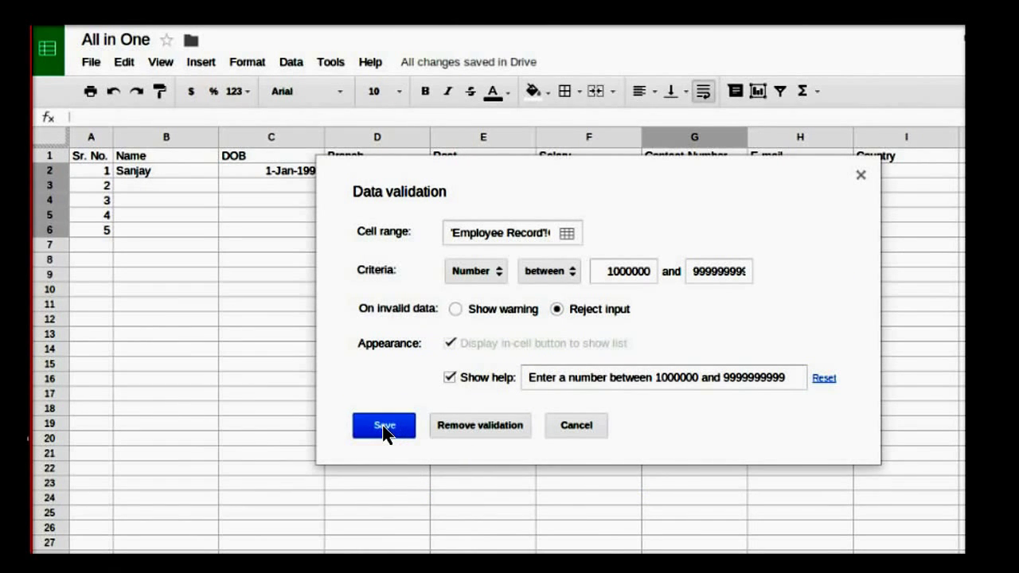
click(385, 428)
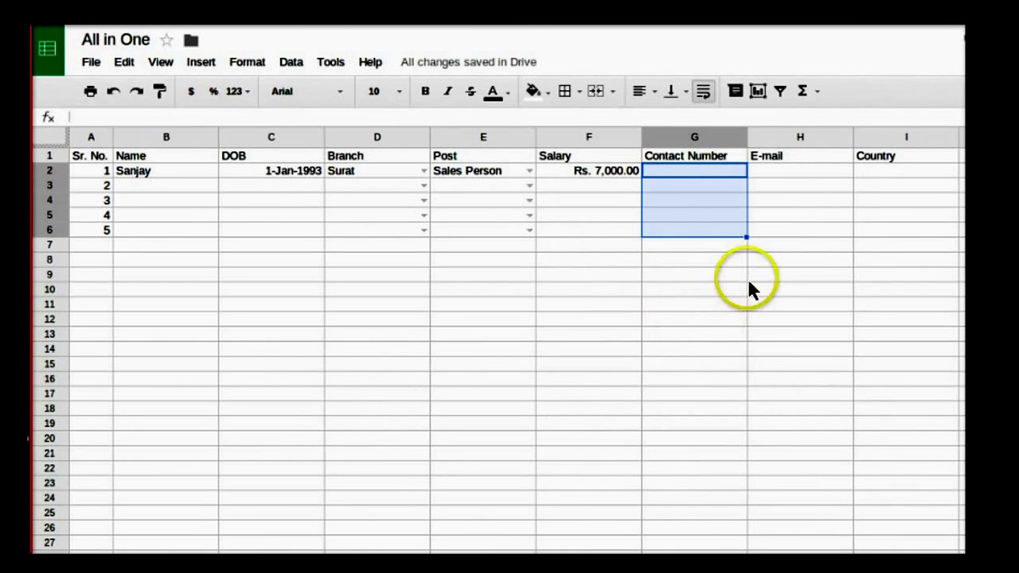
Try the too-short 102 in G2, then enter a valid seven-digit contact number
click(670, 179)
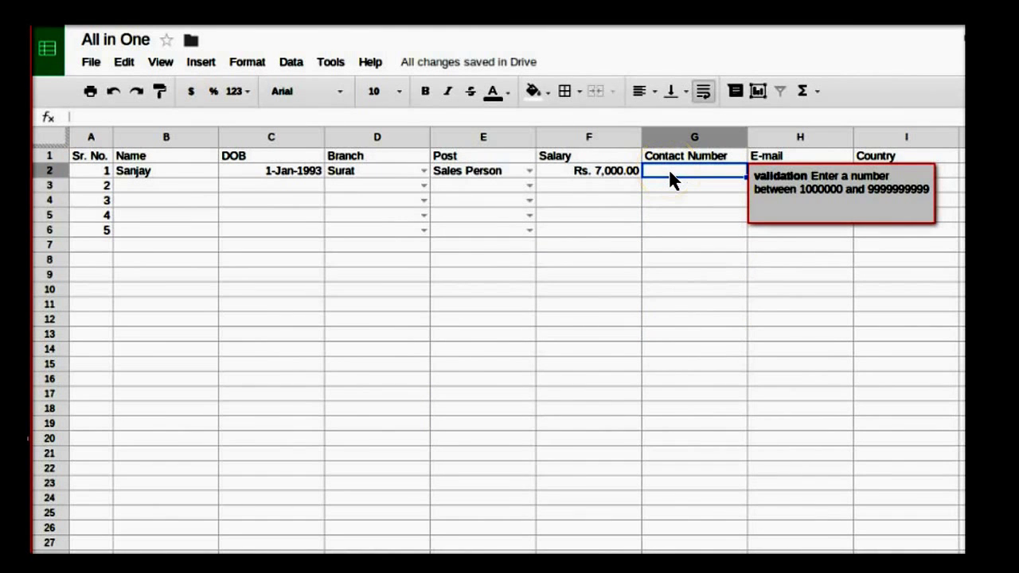
text(102)
key(Return)
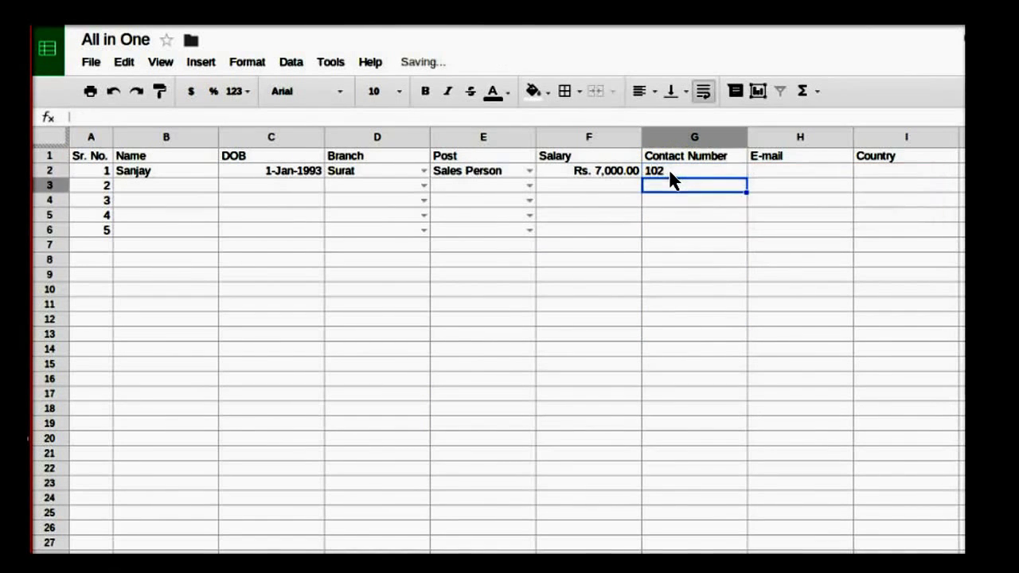
key(ctrl+z)
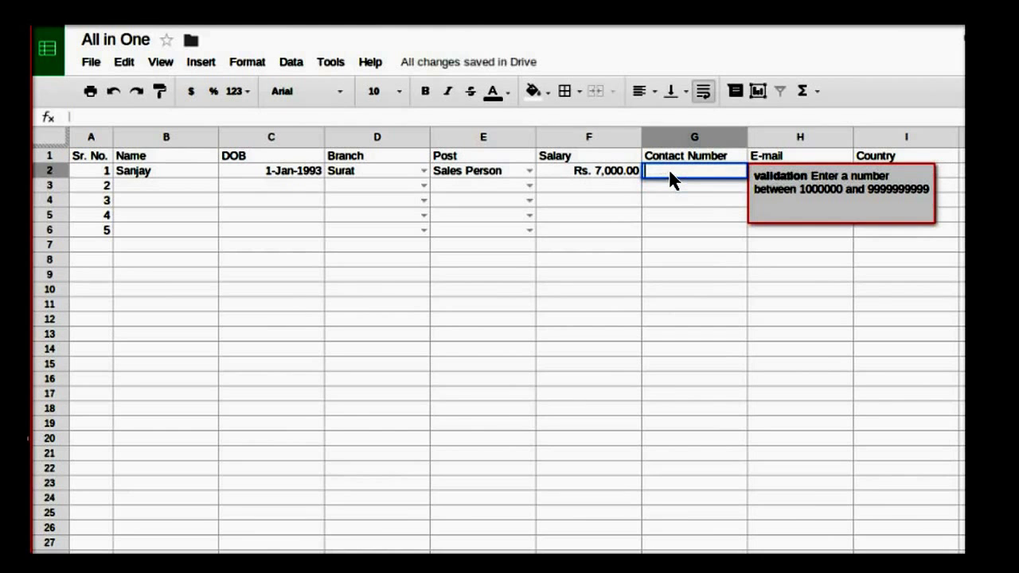
text(2235)
text(633)
key(Return)
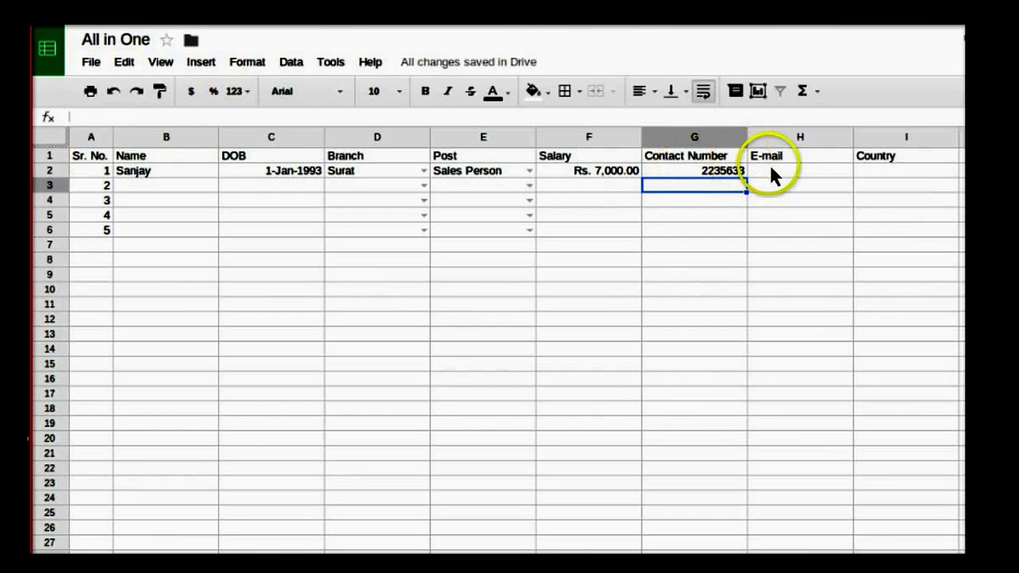
click(769, 173)
Add a validation rule to H2:H6: text is a valid email, reject input, show help
drag(771, 172, 770, 230)
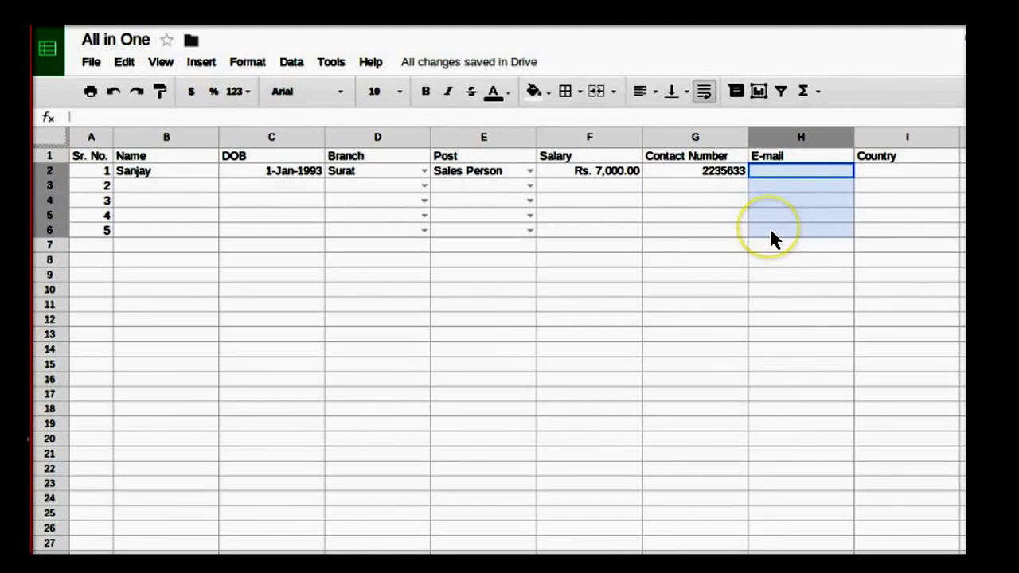
click(292, 64)
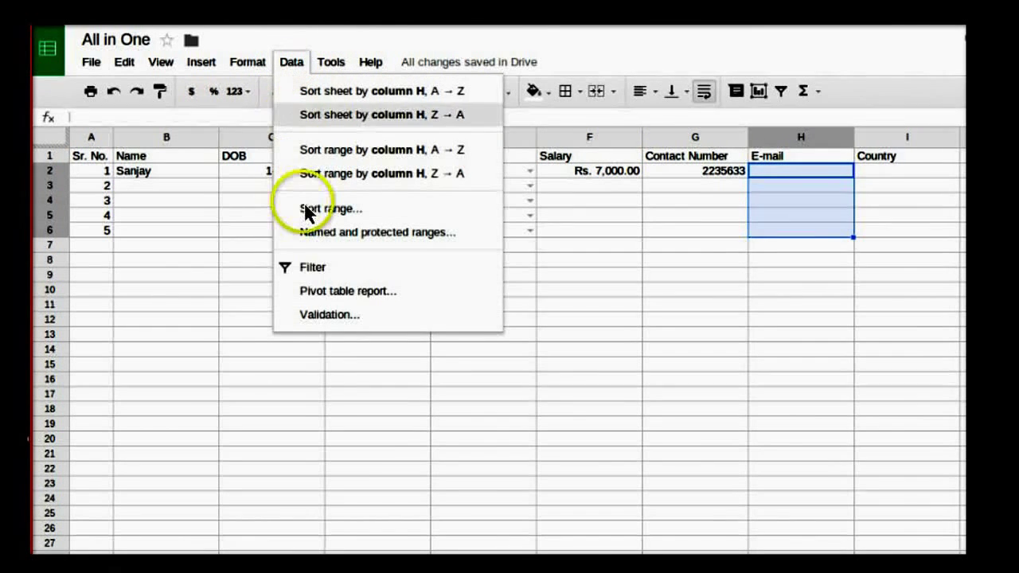
click(318, 316)
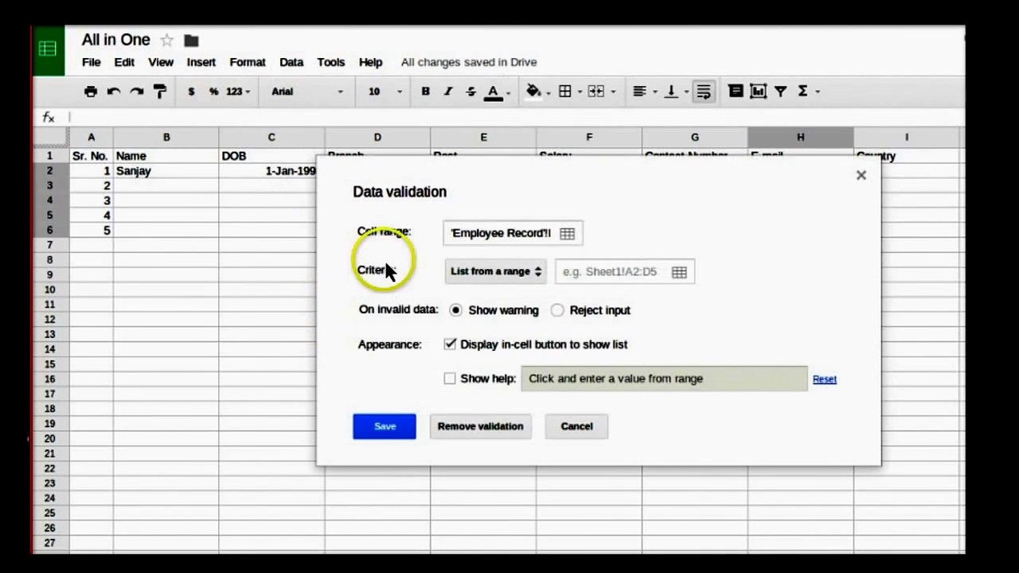
click(516, 273)
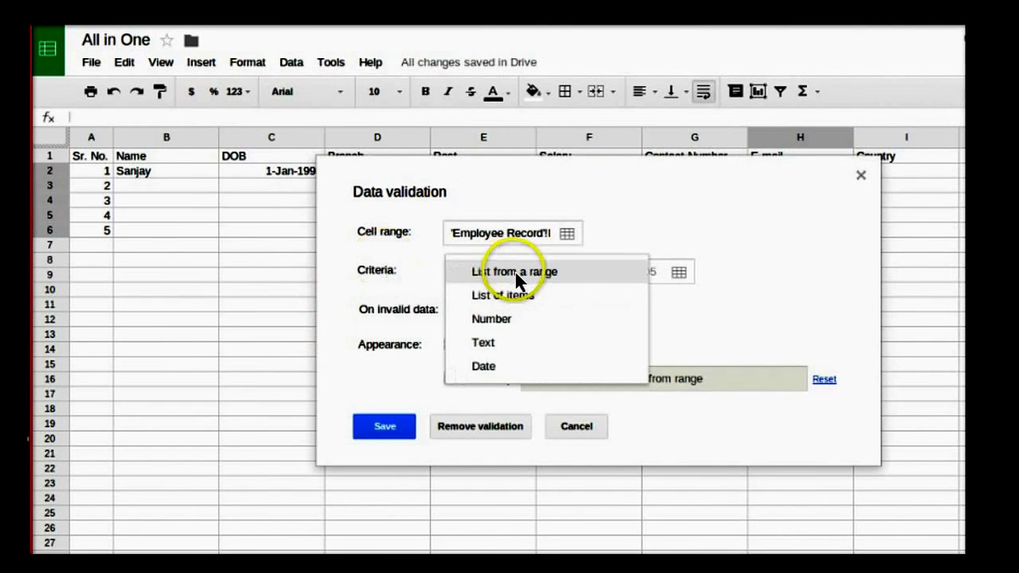
click(499, 345)
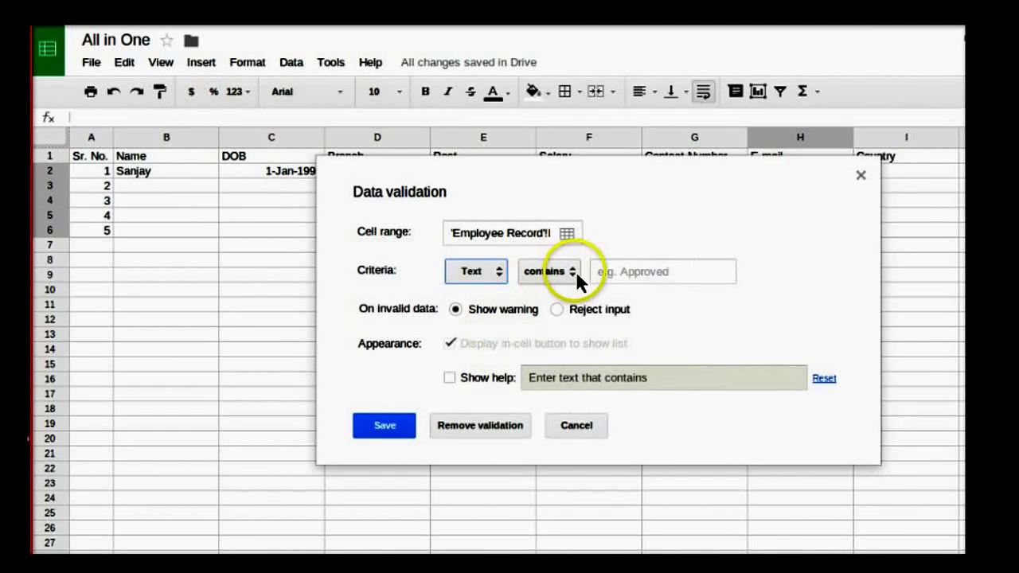
click(571, 272)
click(576, 343)
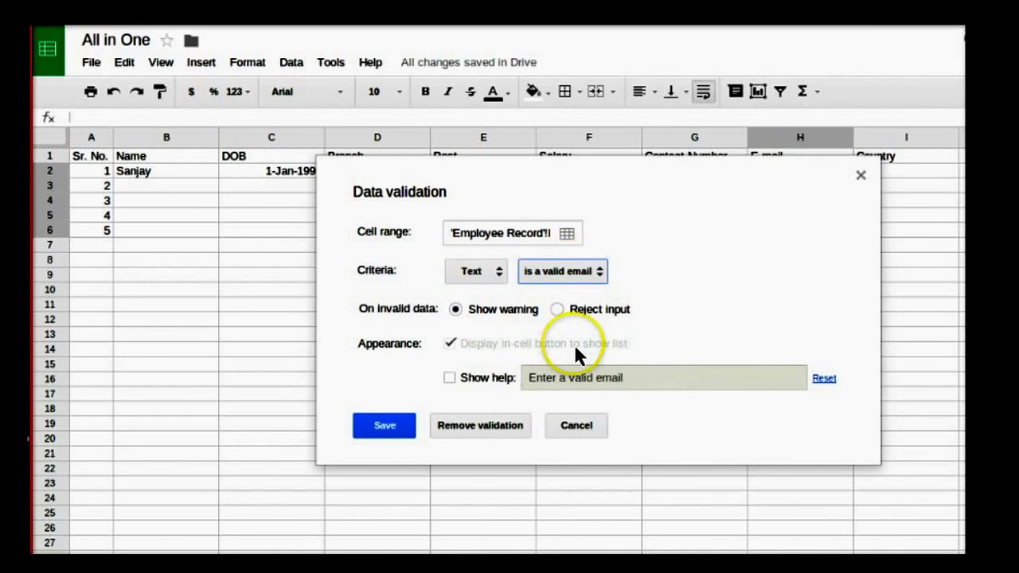
click(557, 309)
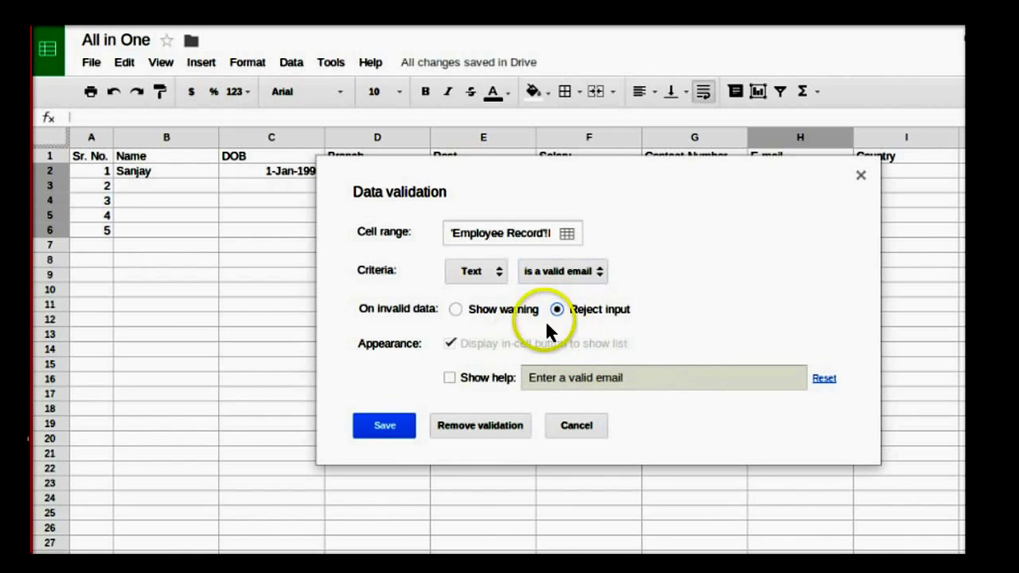
click(450, 377)
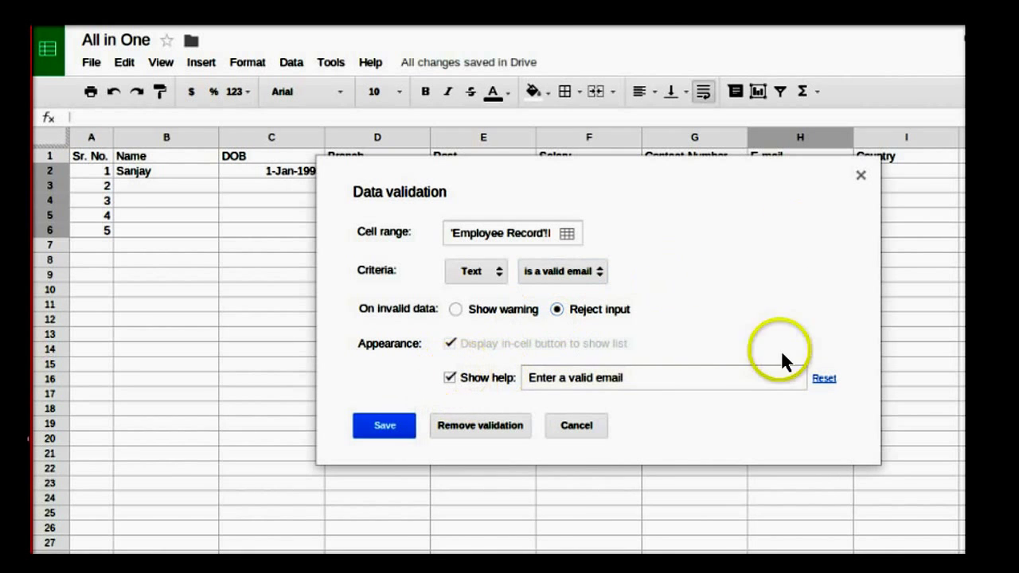
click(390, 430)
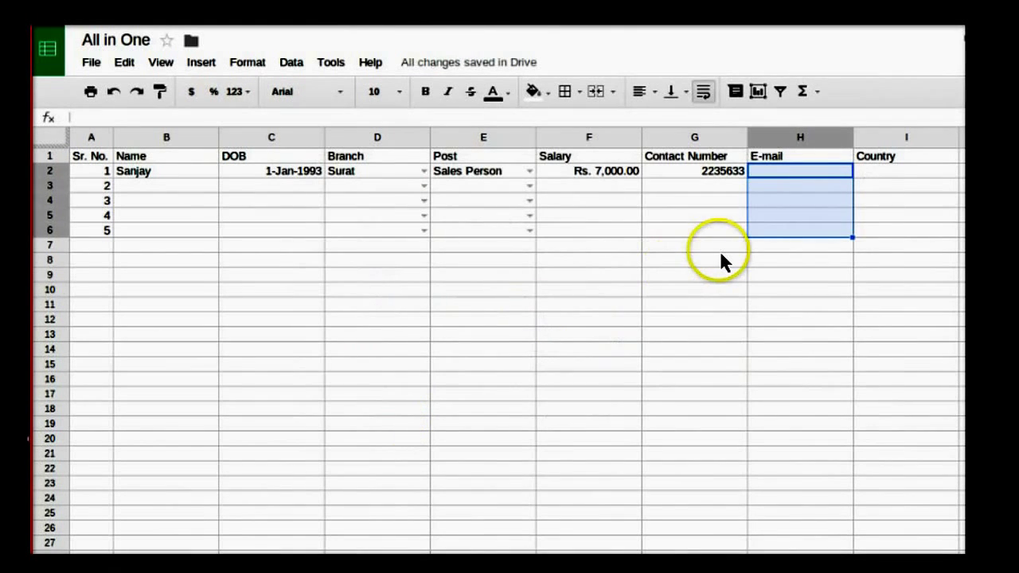
Test H2: 'abcd' is rejected, then a valid sample e-mail address is accepted
click(773, 172)
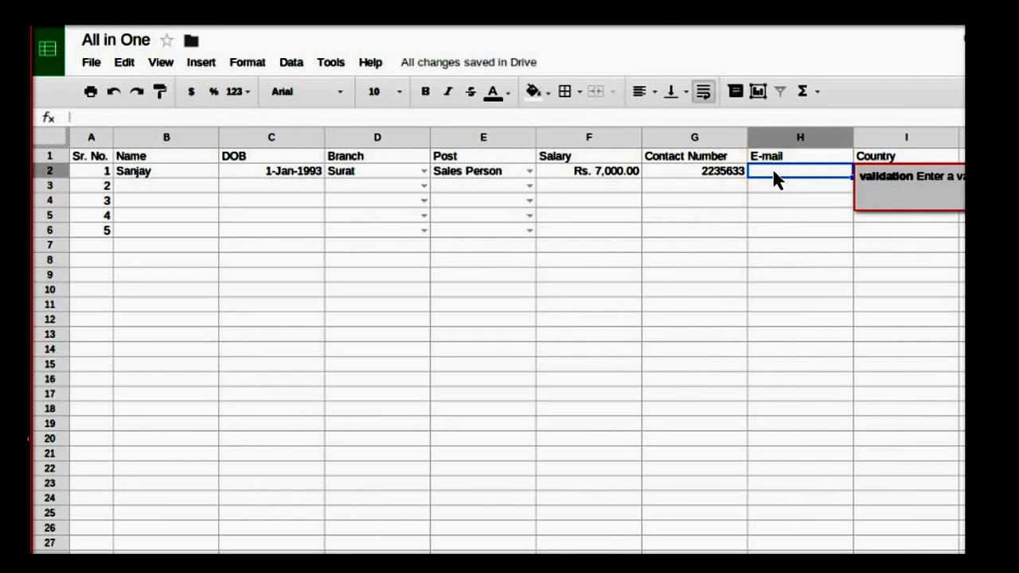
text(abcd)
key(Return)
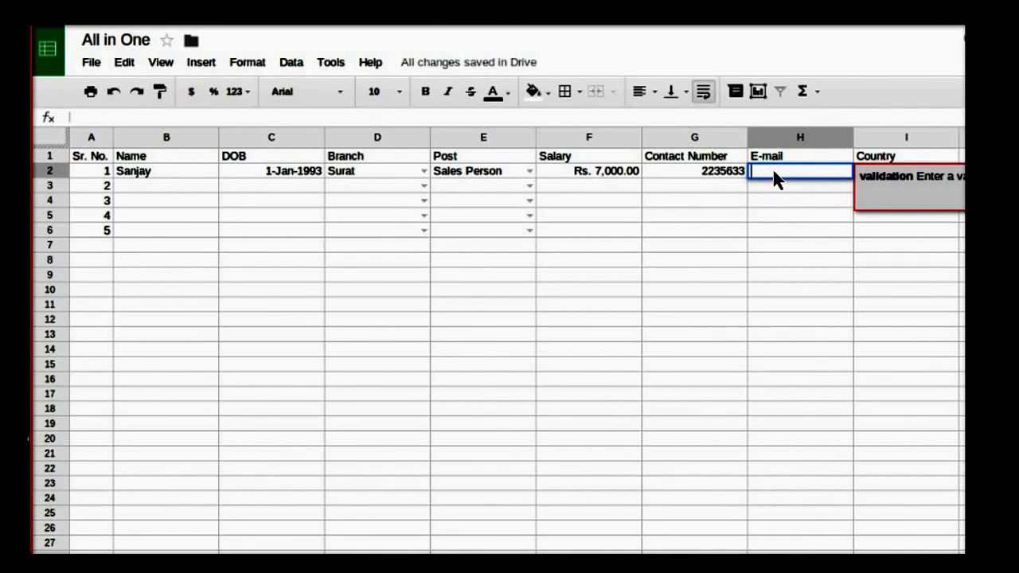
text(abcd@)
text(ab)
text(cd.com)
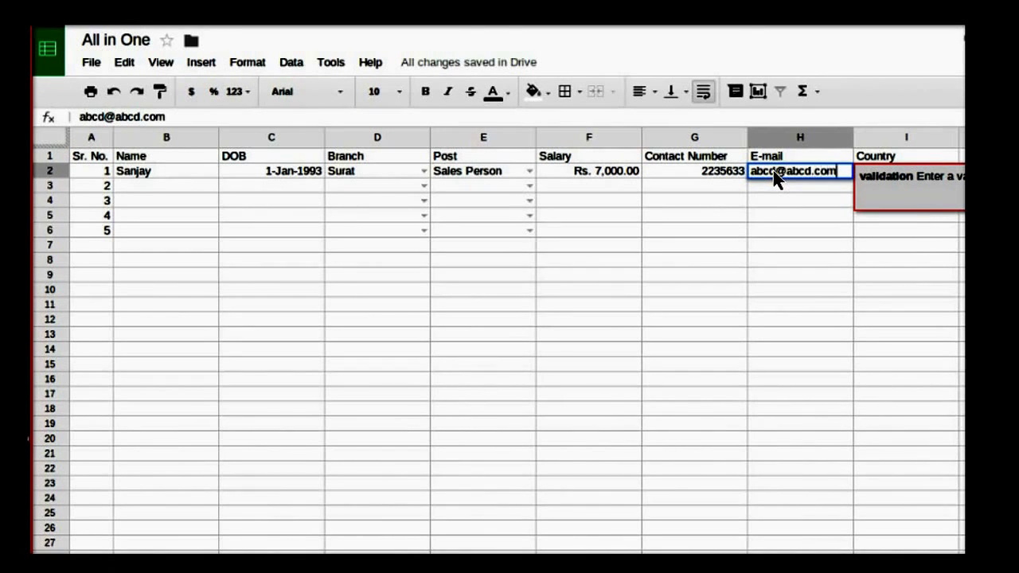
key(Return)
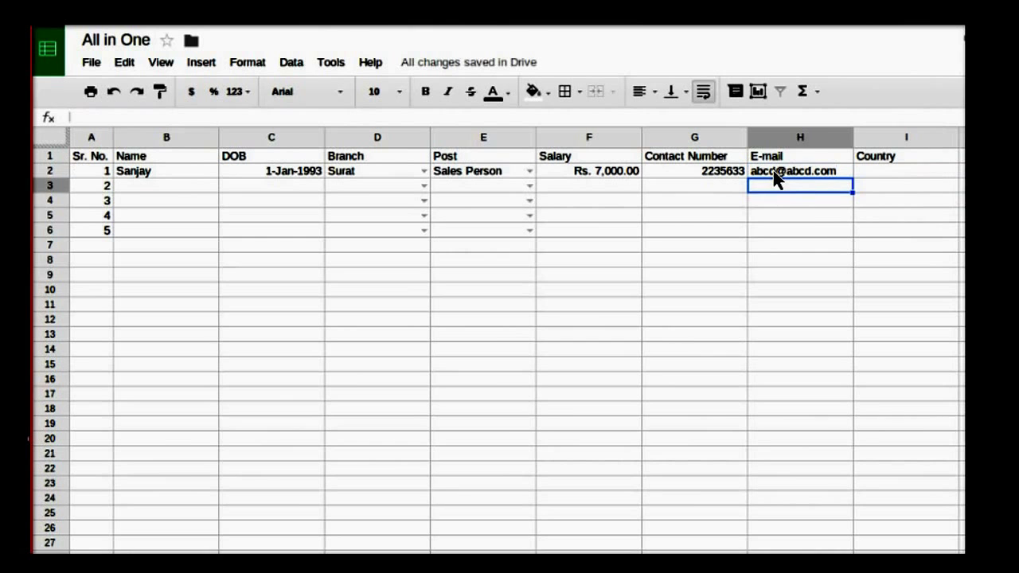
mouse_move(796, 171)
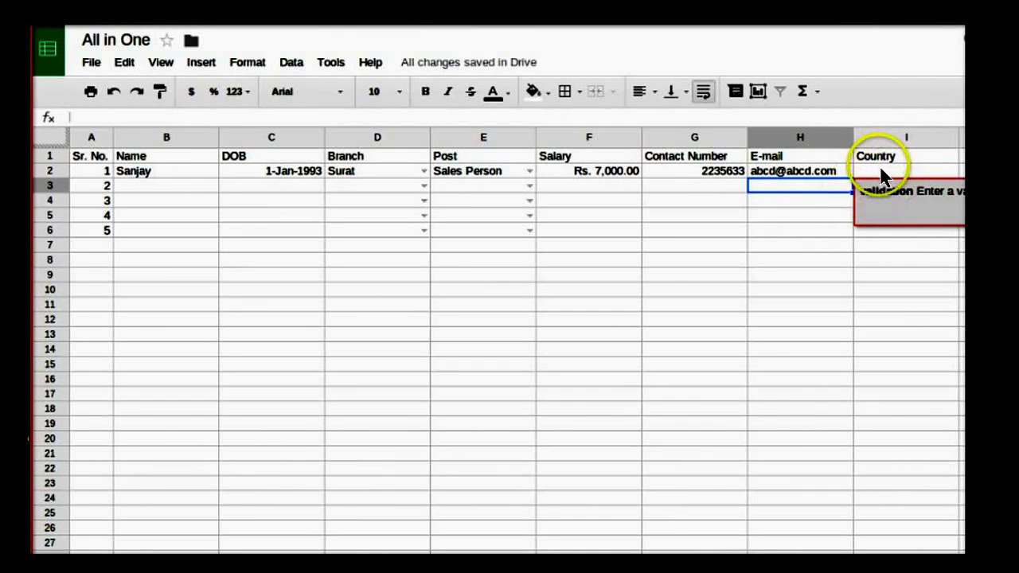
click(878, 169)
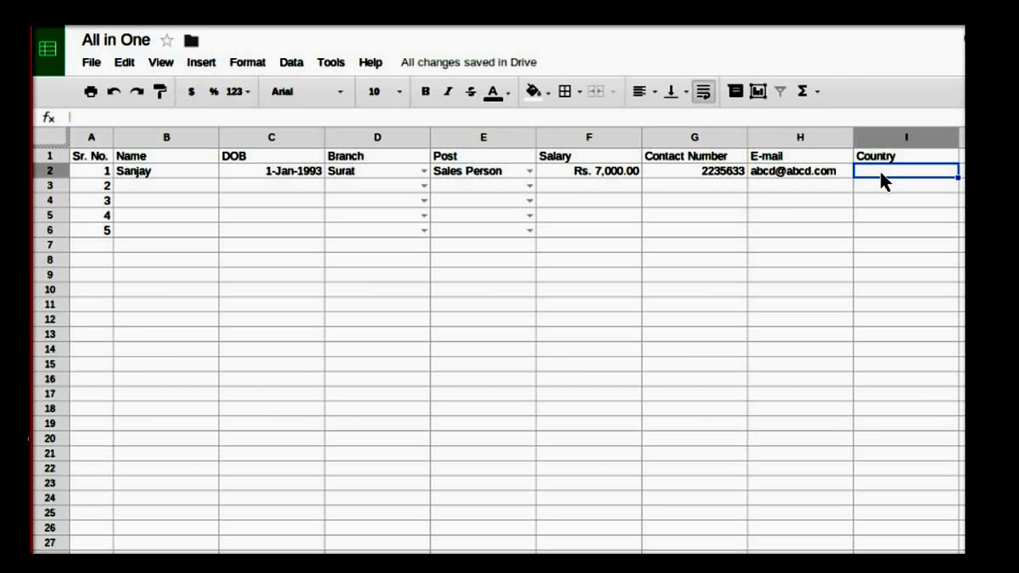
drag(880, 175, 876, 233)
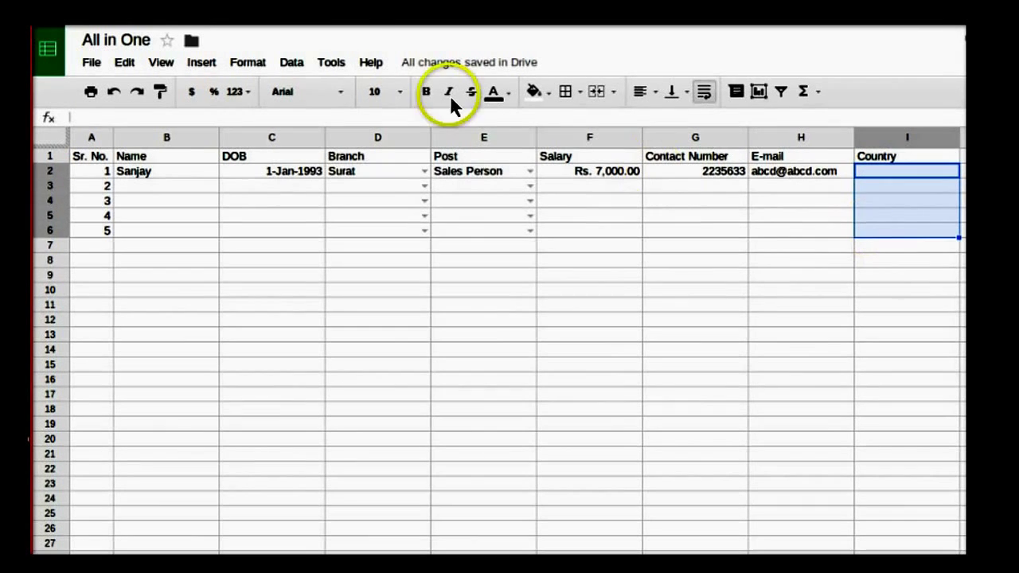
click(291, 63)
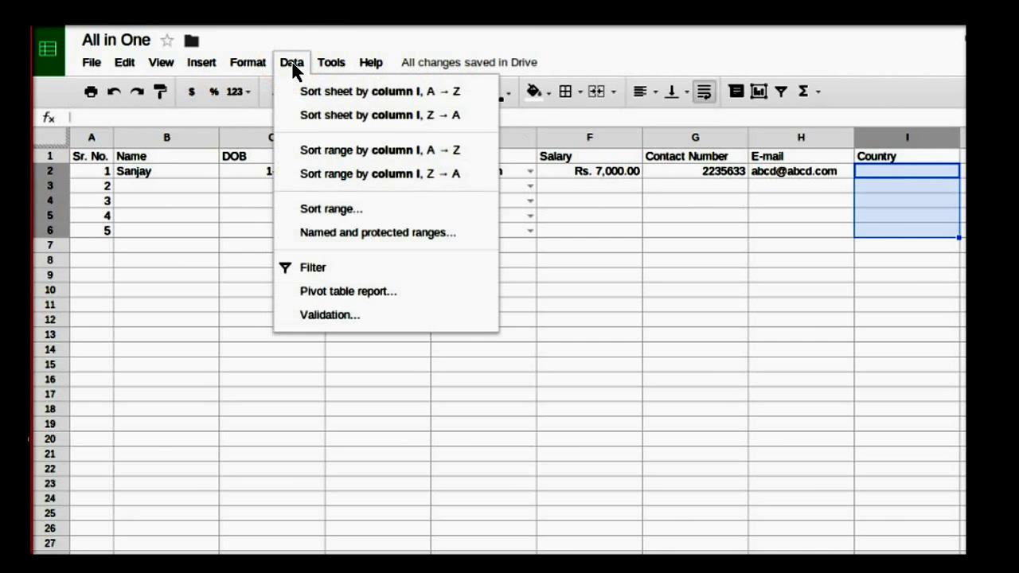
click(321, 315)
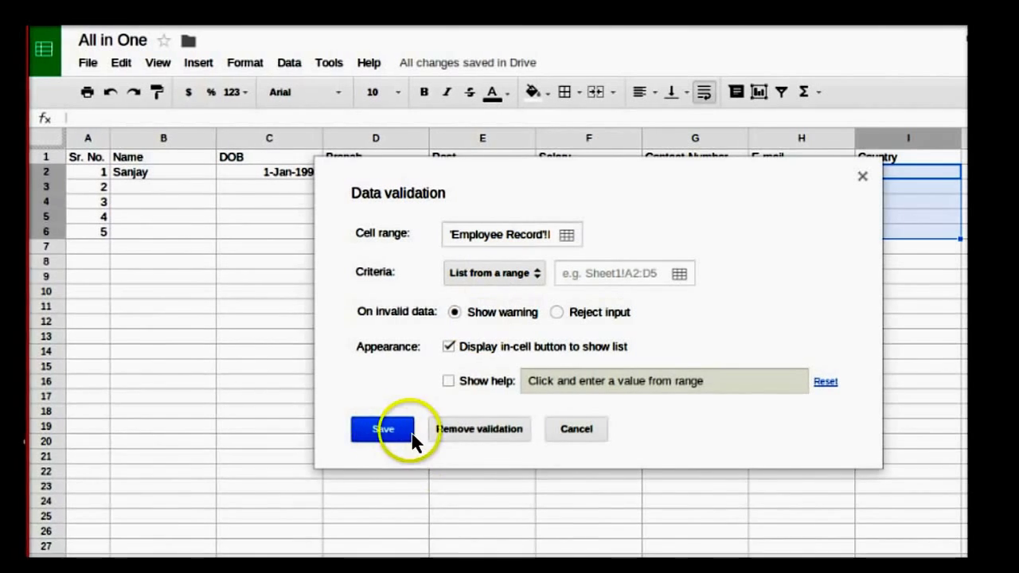
click(573, 434)
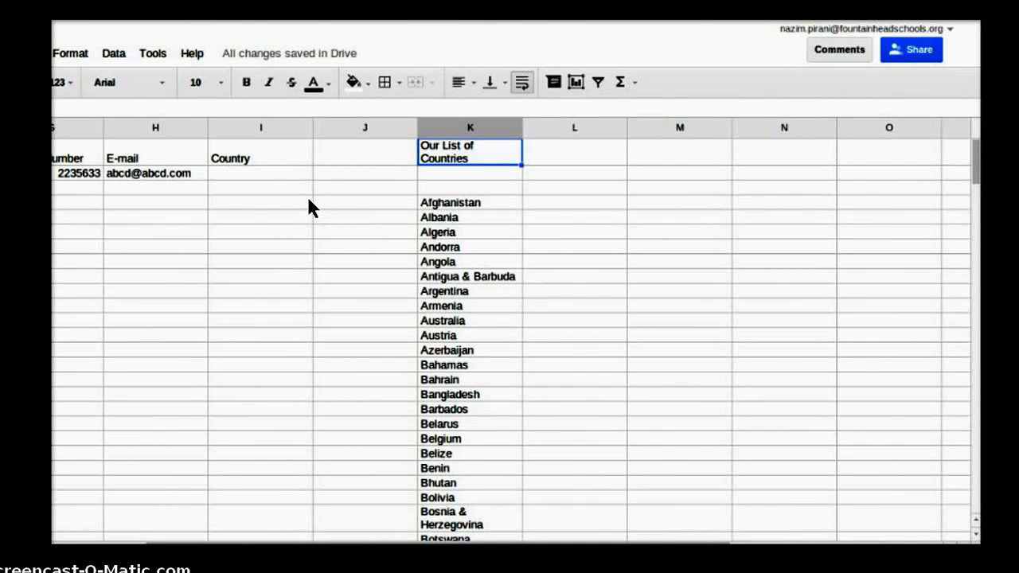
Copy the country list from K4 down to Zimbabwe and paste it starting at K2
drag(478, 204, 467, 544)
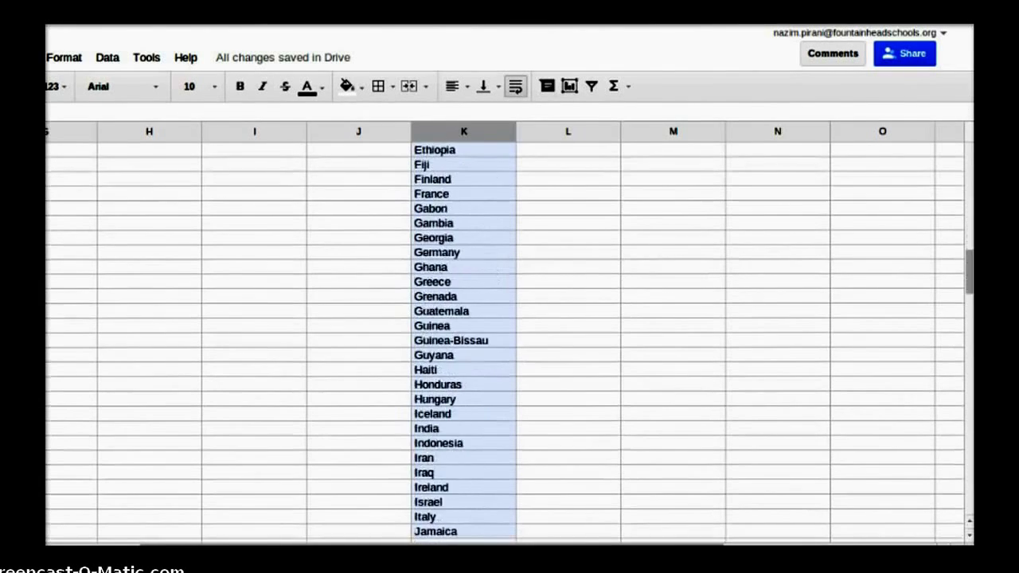
mouse_move(467, 544)
mouse_down()
mouse_move(457, 360)
mouse_move(466, 261)
mouse_up()
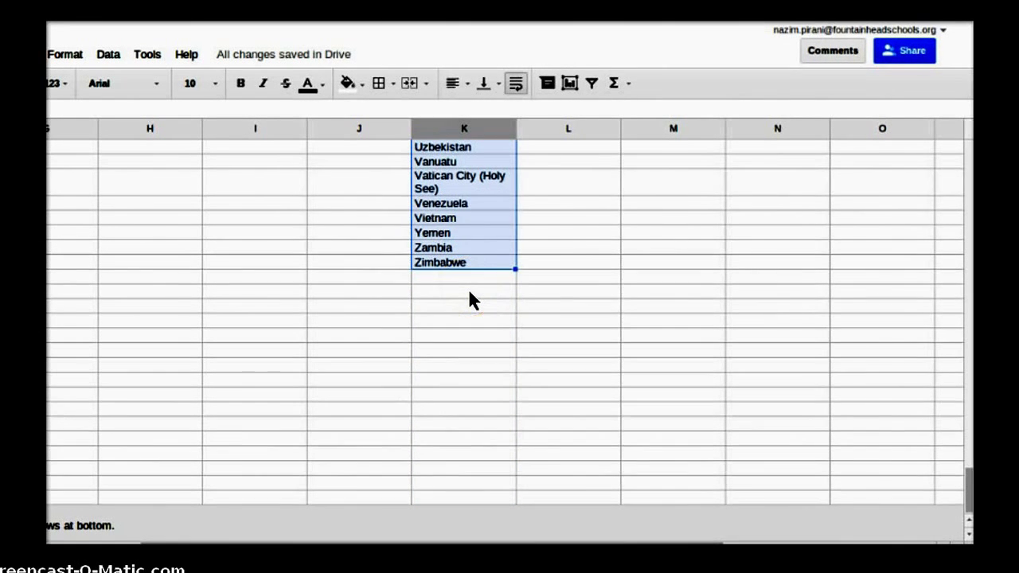
key(ctrl+c)
scroll(470, 288, up, 5)
scroll(470, 293, up, 7)
scroll(469, 293, up, 6)
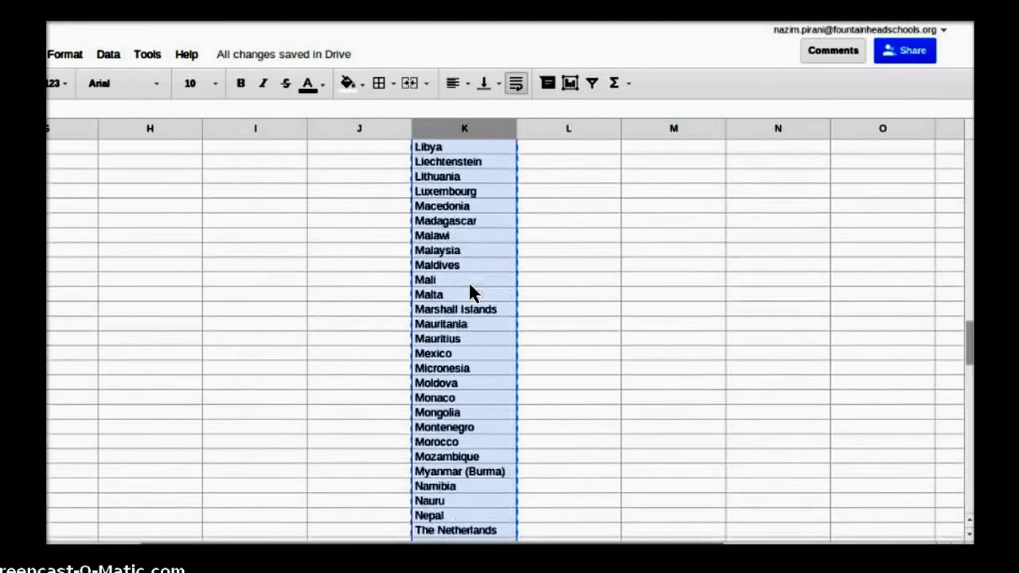
scroll(470, 293, up, 7)
scroll(469, 293, up, 5)
scroll(470, 293, up, 7)
scroll(470, 293, up, 5)
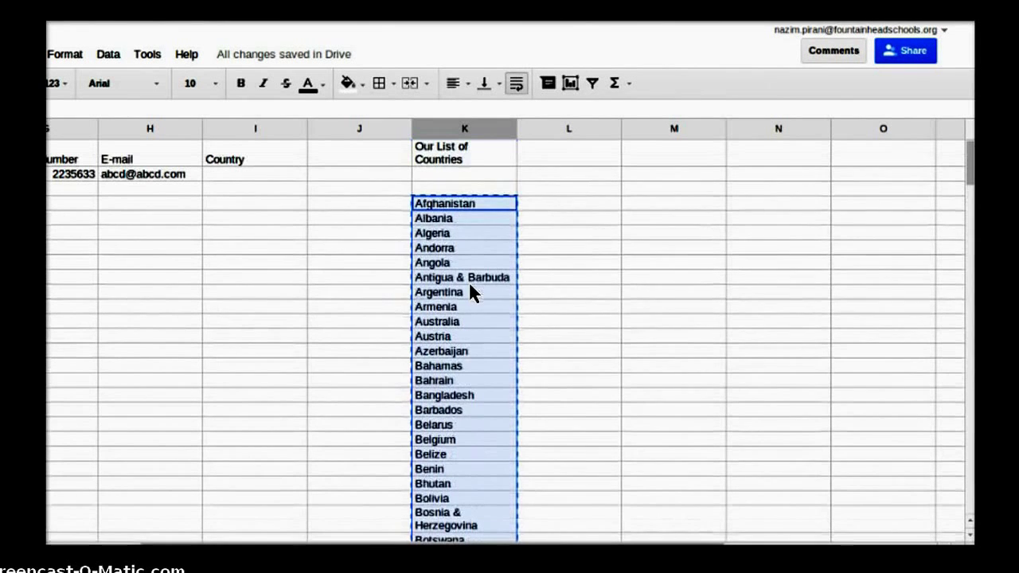
click(438, 179)
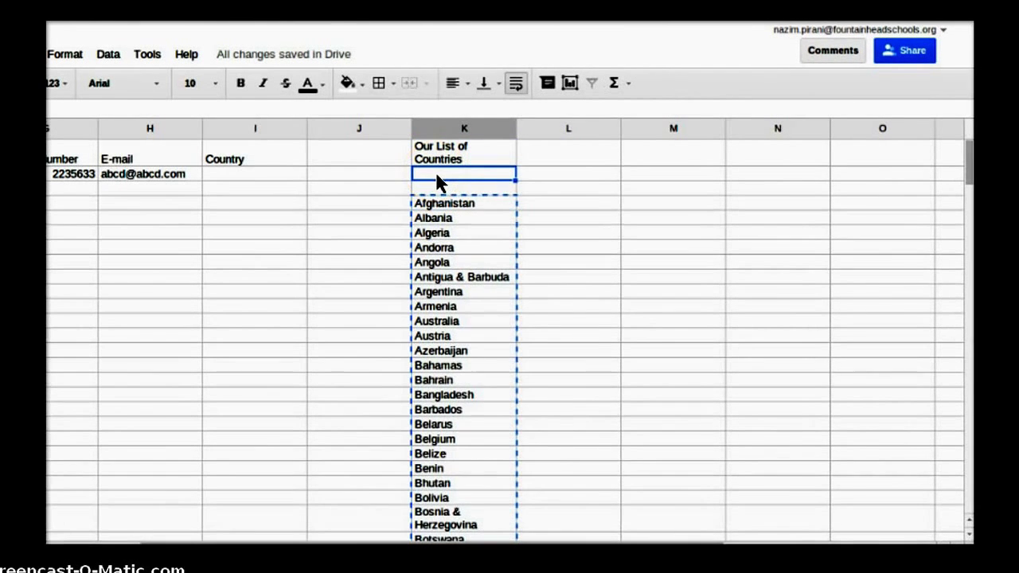
key(ctrl+v)
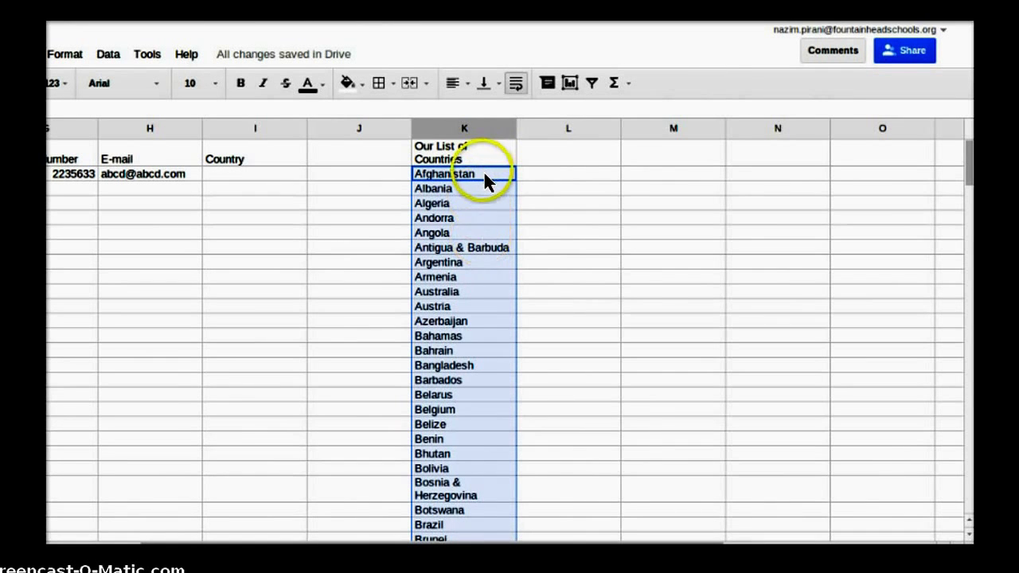
click(484, 170)
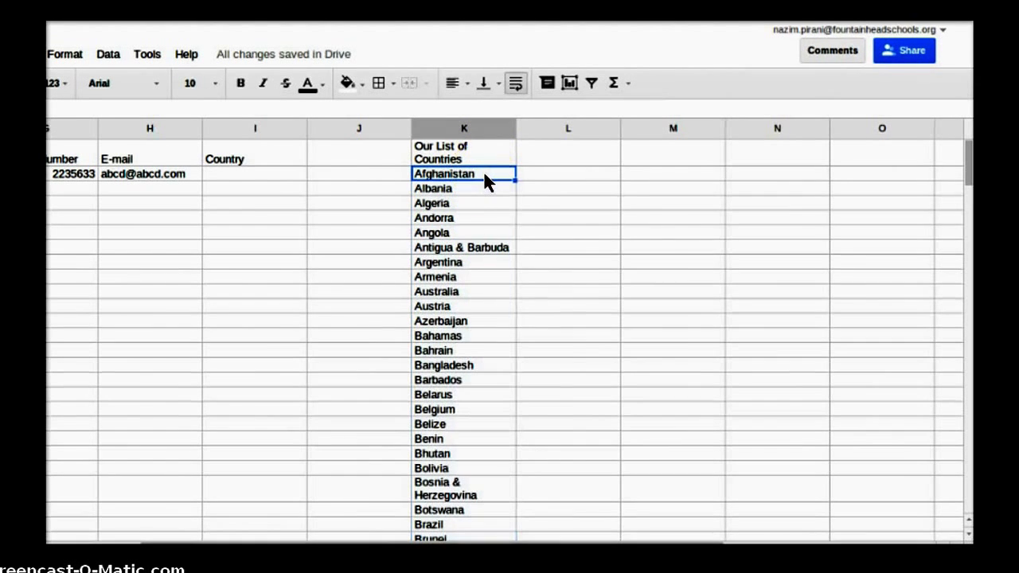
Open data validation for Country cells I2:I7 with 'List of items' chosen and its field left empty
click(245, 173)
drag(247, 182, 243, 247)
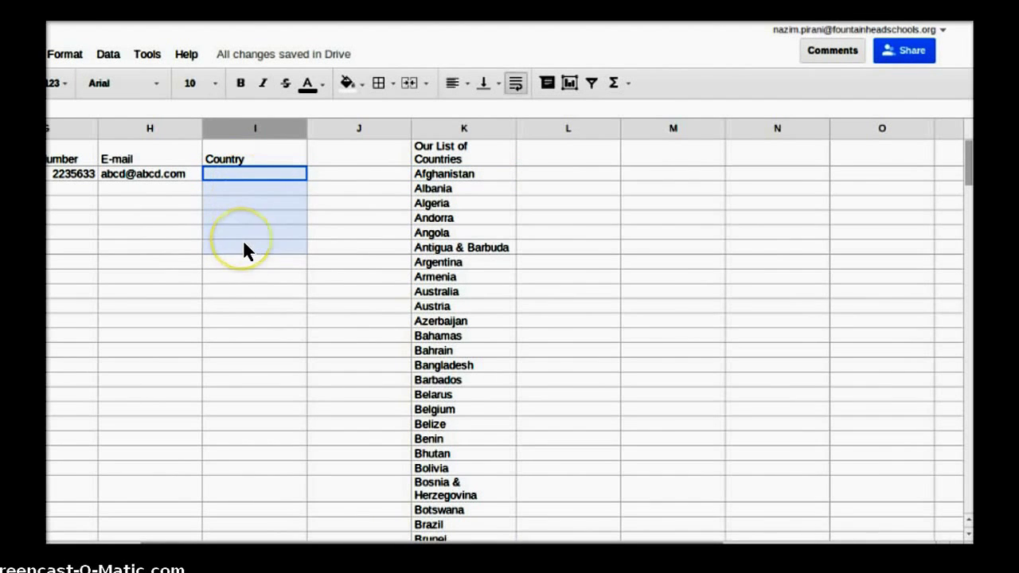
click(107, 55)
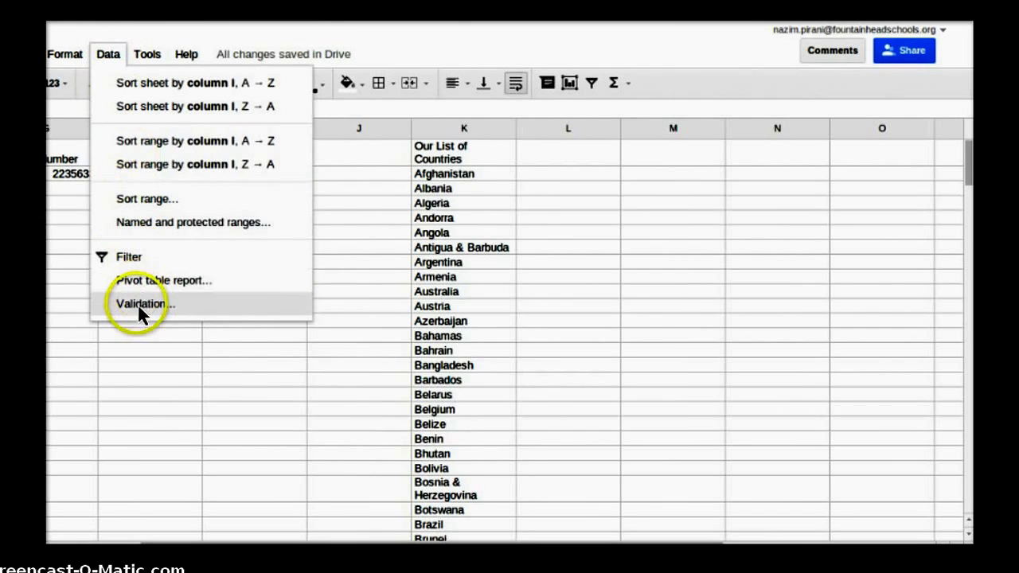
click(139, 304)
click(326, 263)
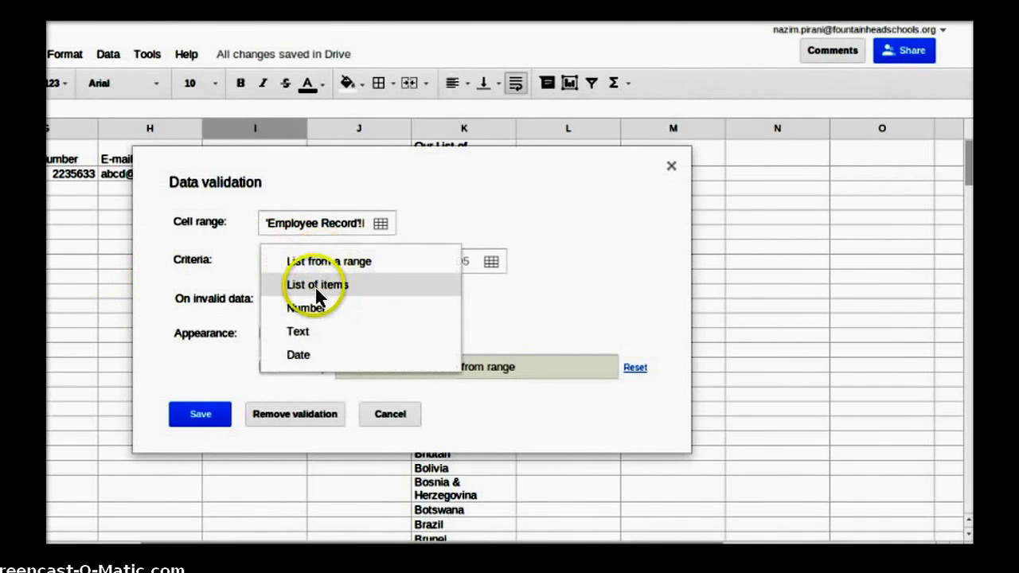
click(318, 285)
click(387, 260)
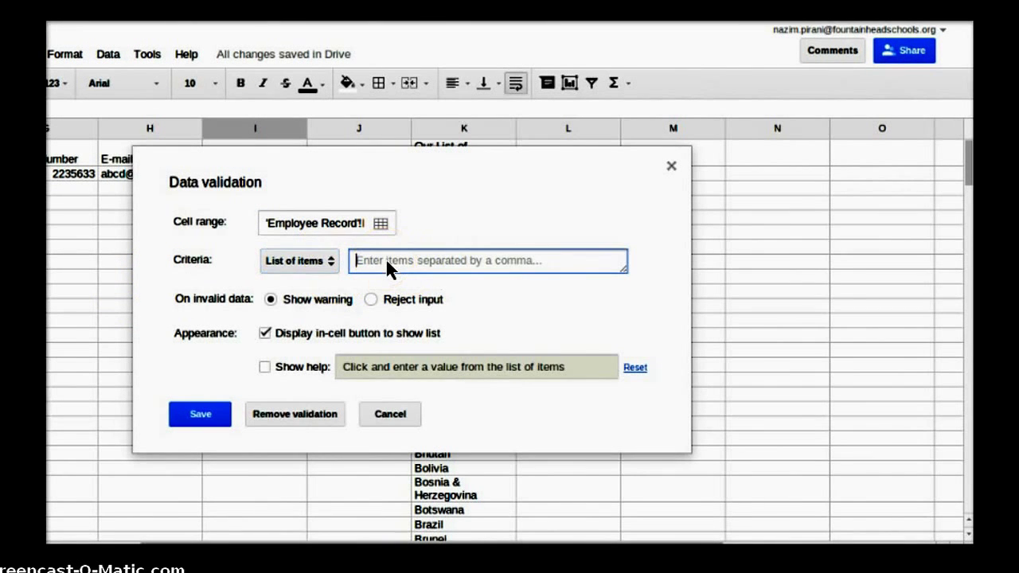
text(Cant )
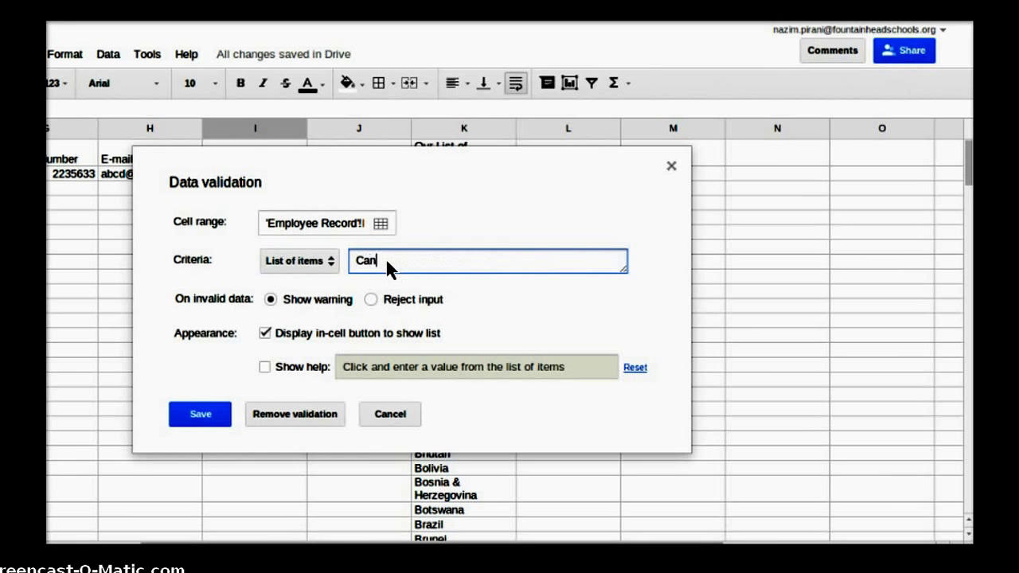
text(write so many countries separated by commas)
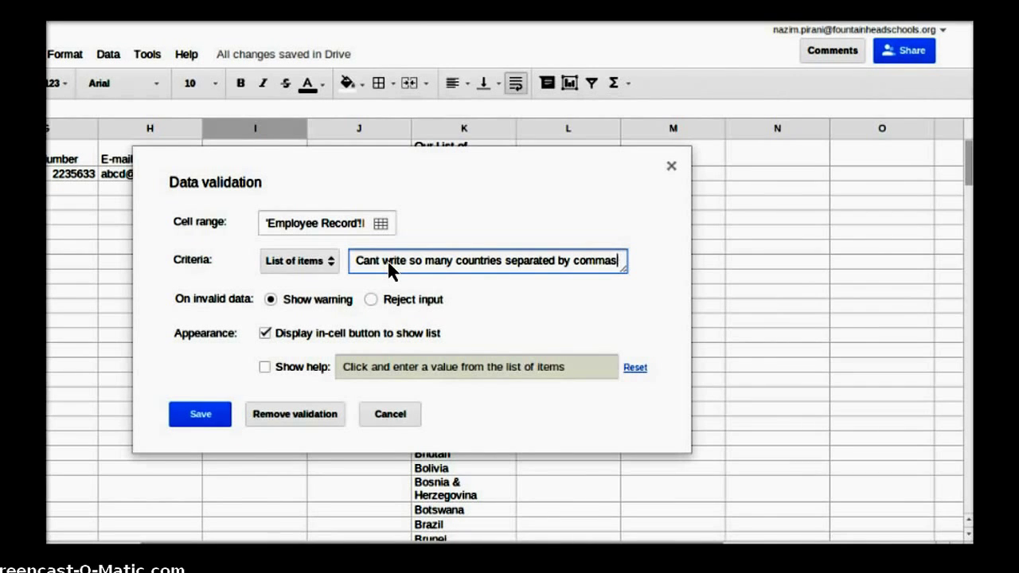
key(BackSpace)
key(BackSpace)
key(BackSpace)
key(BackSpace)
key(BackSpace)
key(BackSpace)
key(BackSpace)
key(BackSpace)
key(BackSpace)
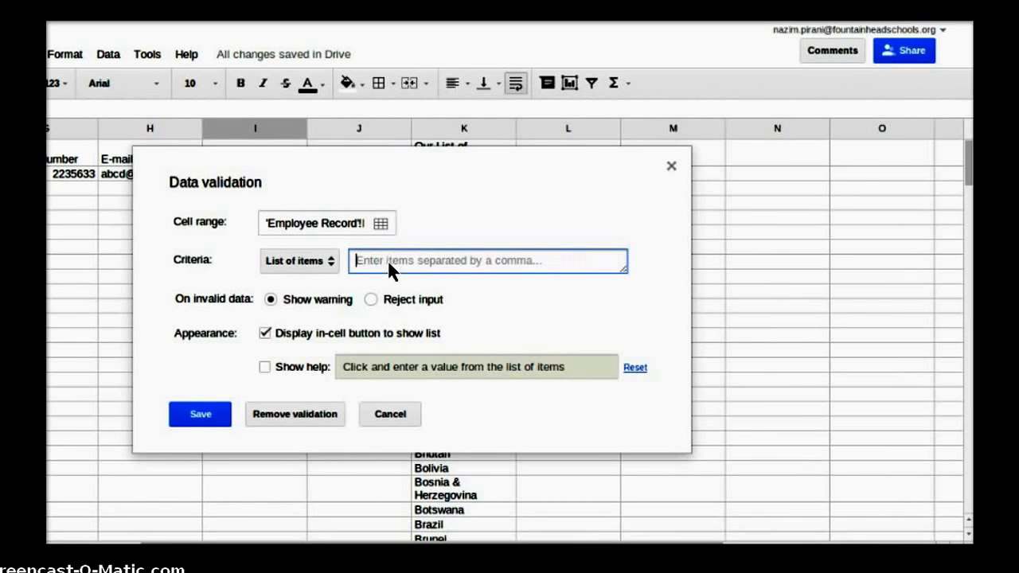
click(335, 262)
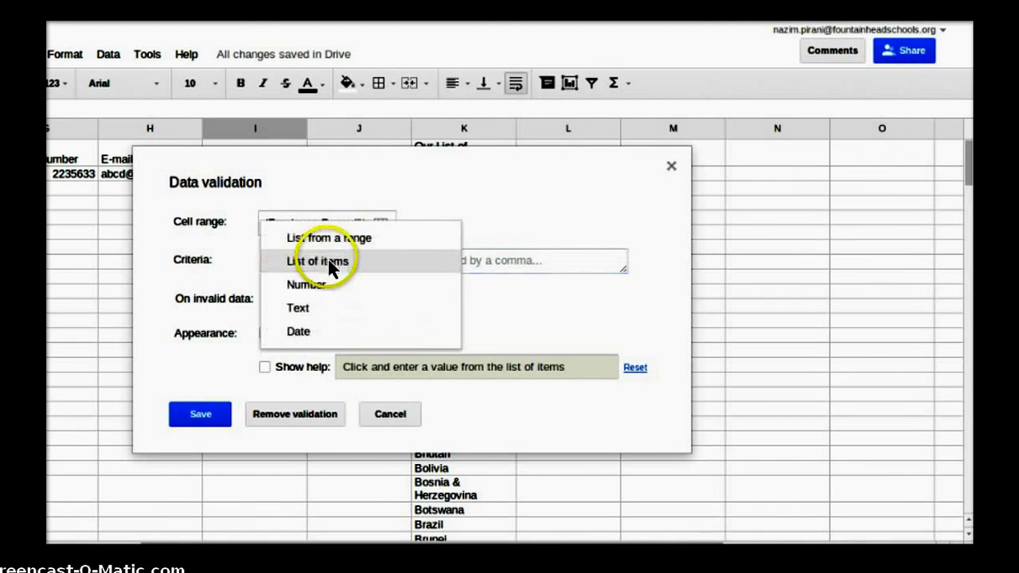
Set the Country rule to 'List from a range' K2:K198, rejecting input and showing help
click(310, 239)
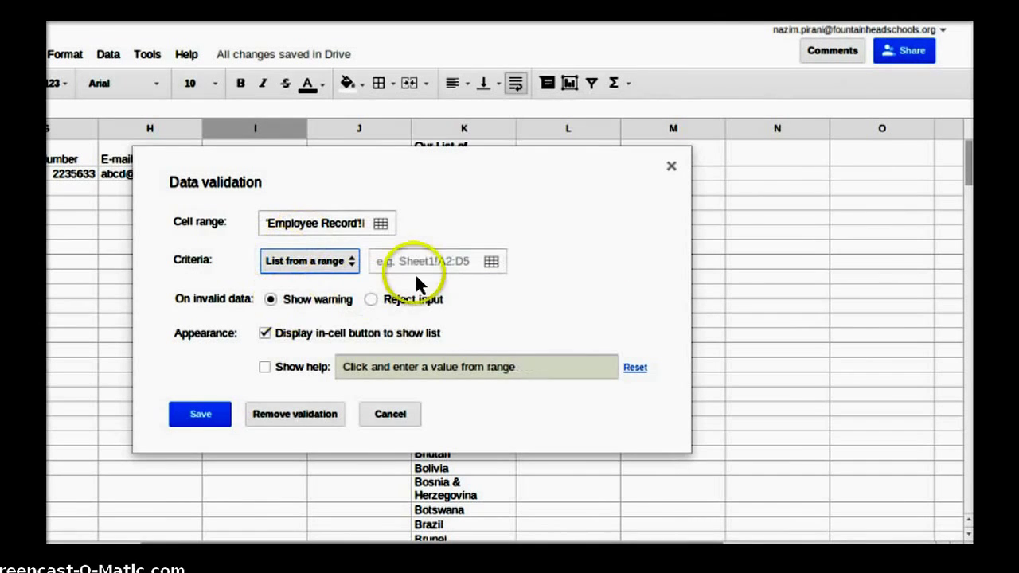
click(491, 262)
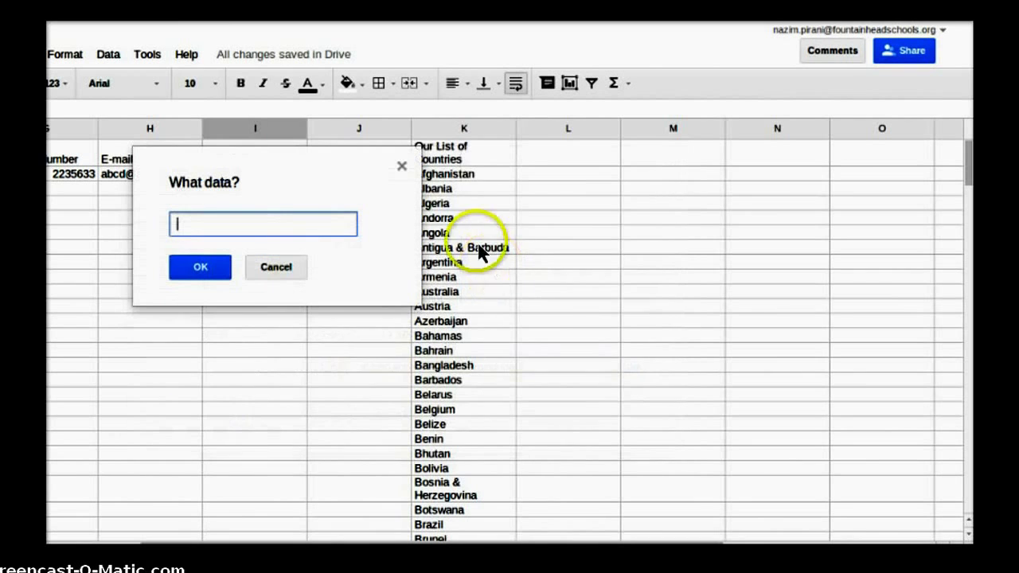
drag(482, 173, 458, 549)
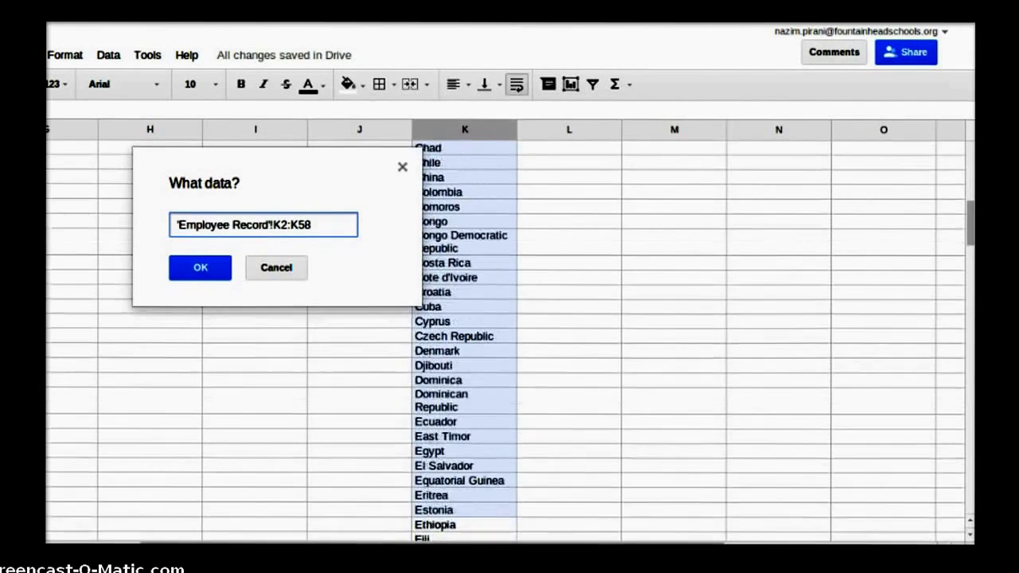
drag(458, 549, 458, 549)
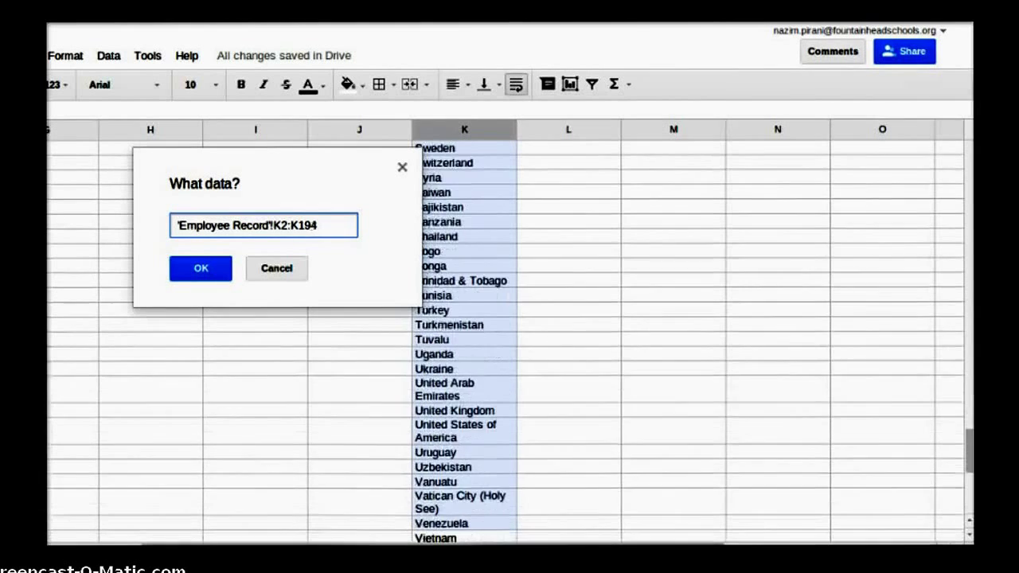
drag(458, 549, 466, 449)
click(204, 269)
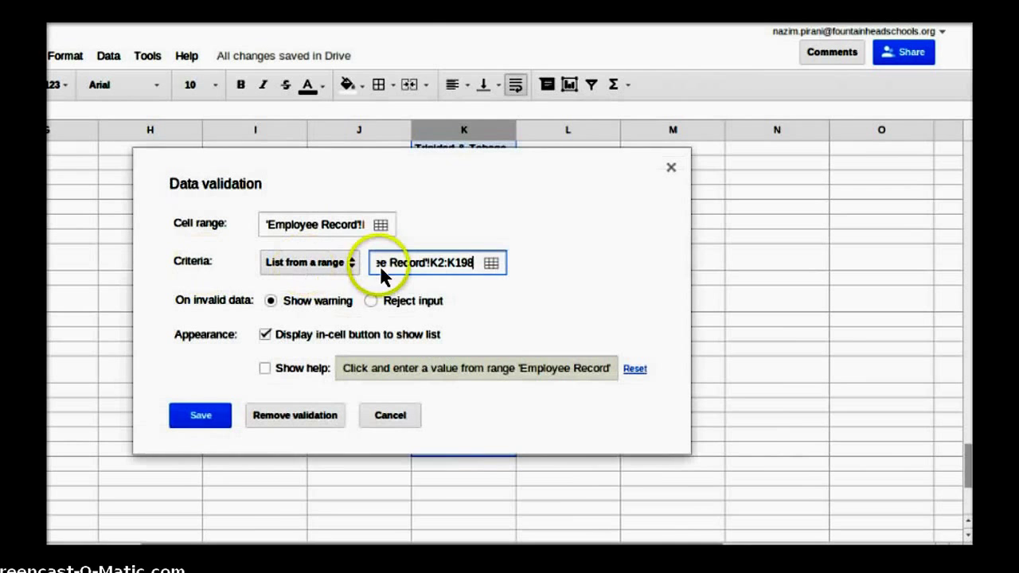
click(371, 300)
click(265, 368)
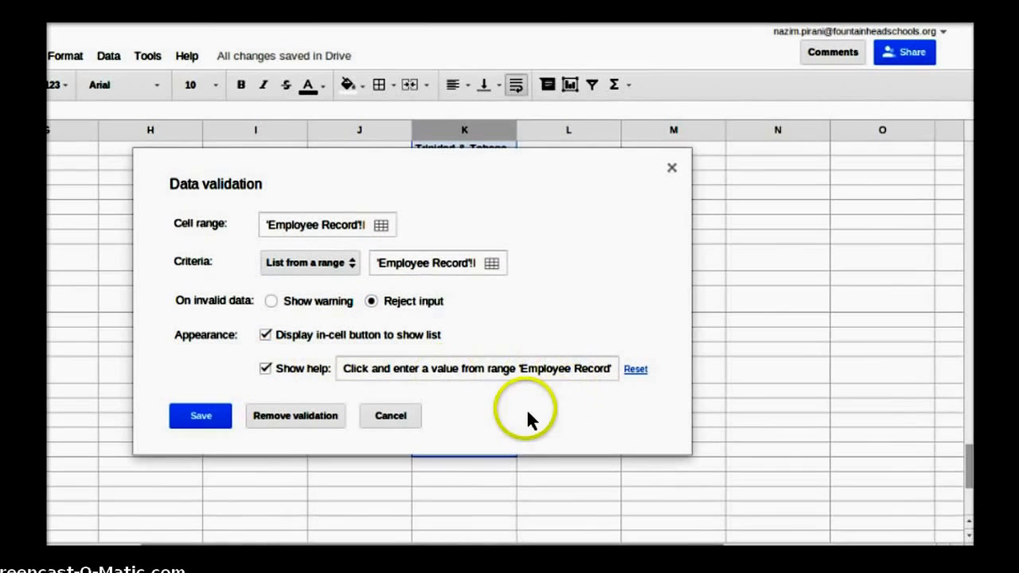
click(207, 420)
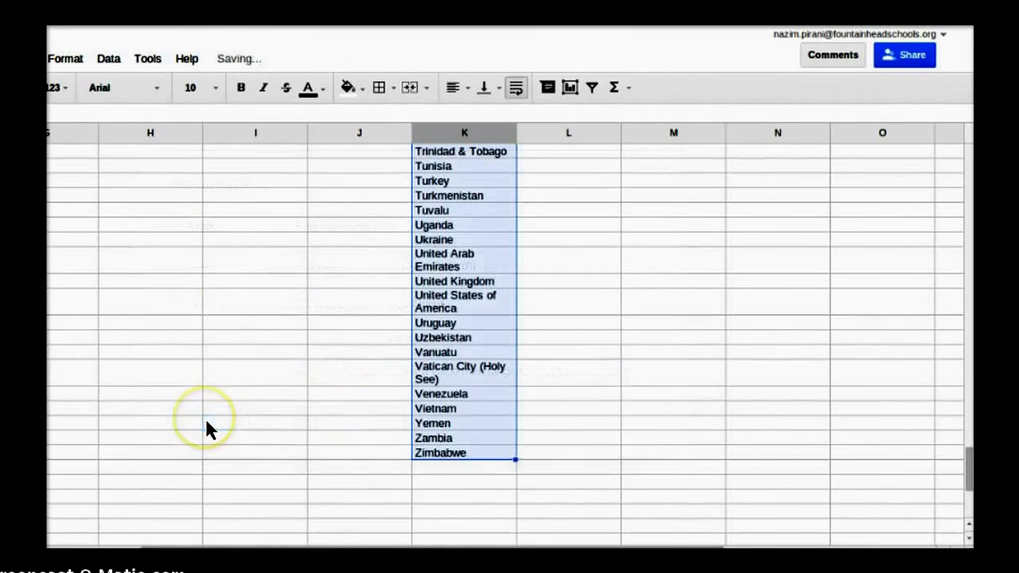
On the All in One sheet, choose India from cell I2's country dropdown
click(87, 552)
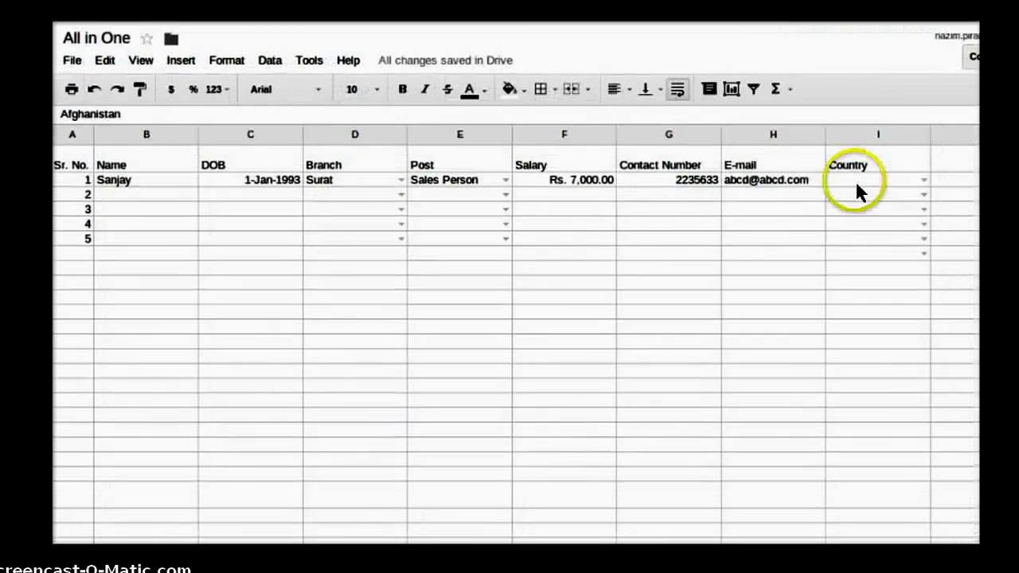
click(920, 181)
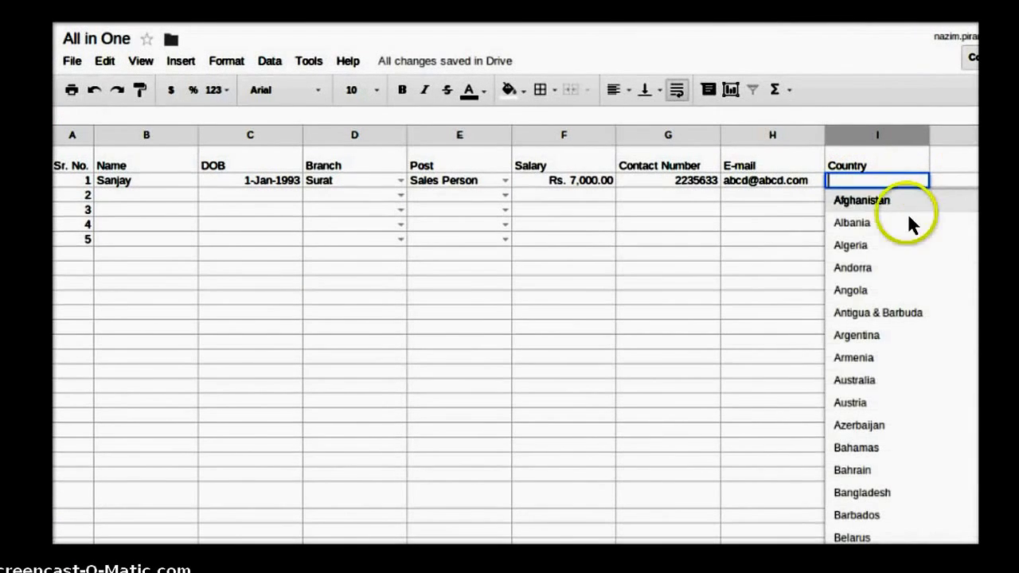
scroll(894, 245, down, 1)
scroll(893, 244, down, 3)
scroll(894, 244, down, 4)
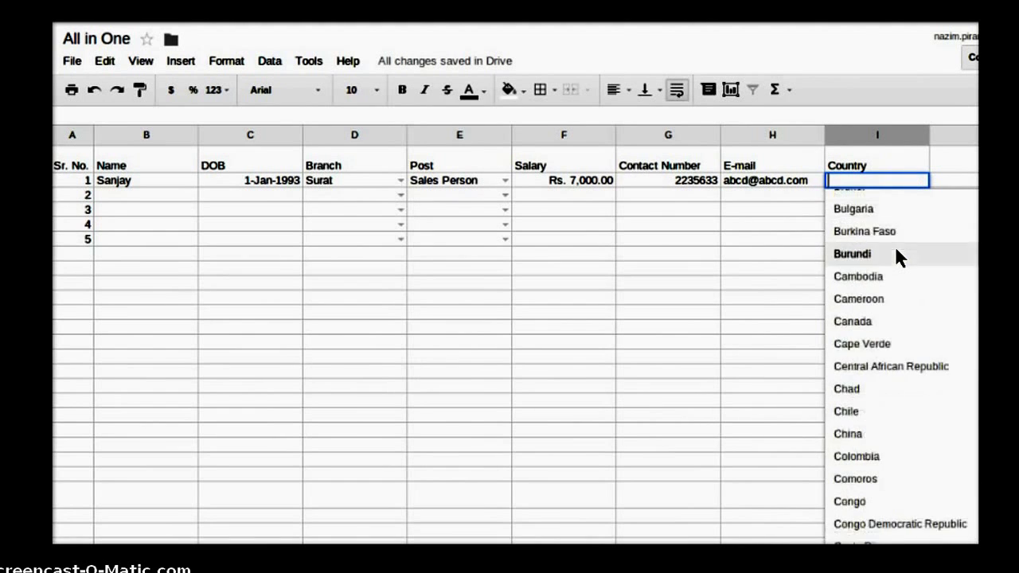
scroll(894, 244, down, 5)
scroll(897, 248, down, 5)
scroll(896, 248, down, 3)
scroll(890, 251, down, 3)
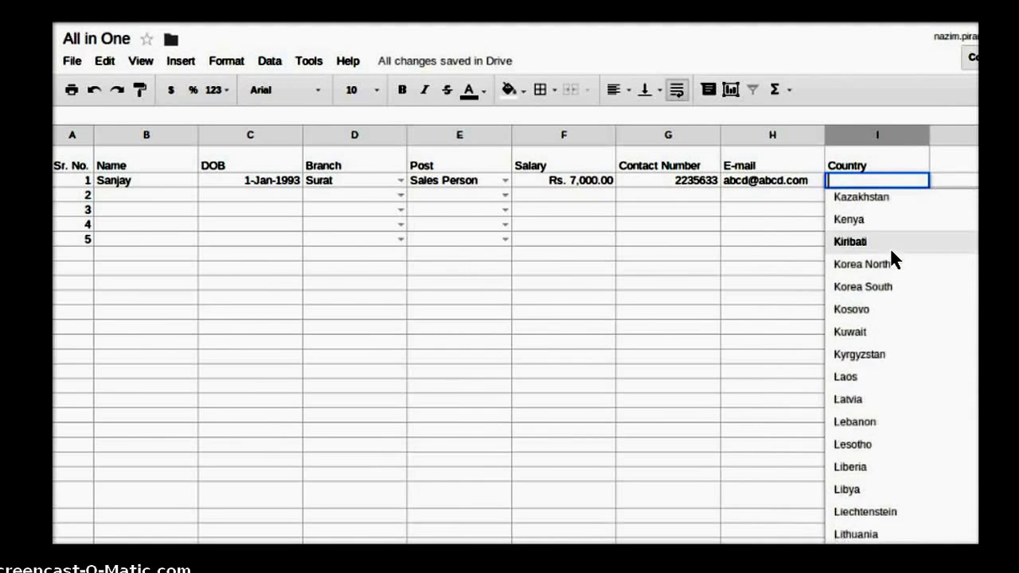
scroll(890, 250, down, 4)
scroll(889, 246, down, 5)
scroll(889, 246, down, 5)
scroll(889, 246, down, 5)
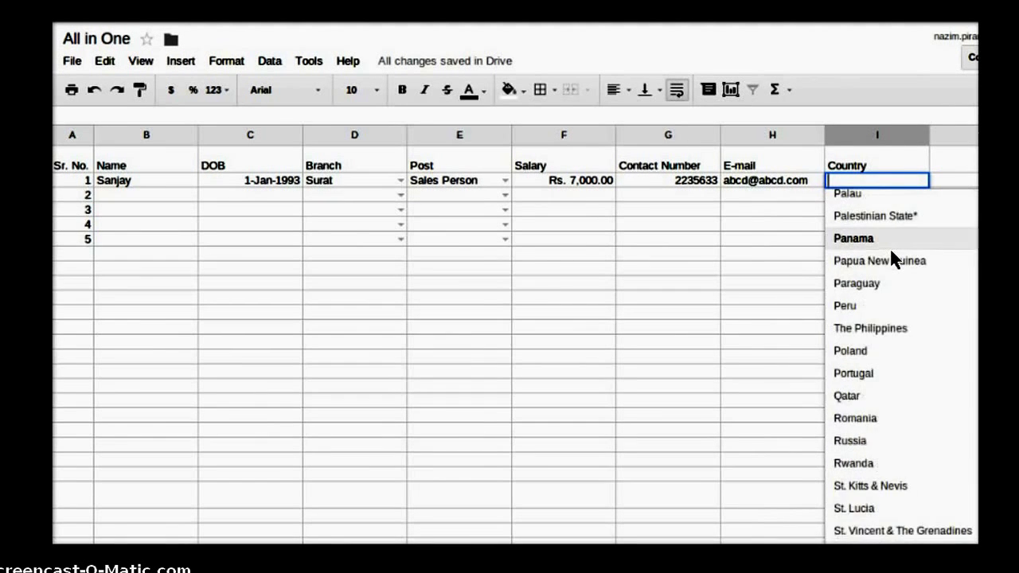
scroll(889, 246, down, 4)
scroll(890, 247, up, 6)
scroll(890, 247, up, 5)
scroll(890, 248, up, 8)
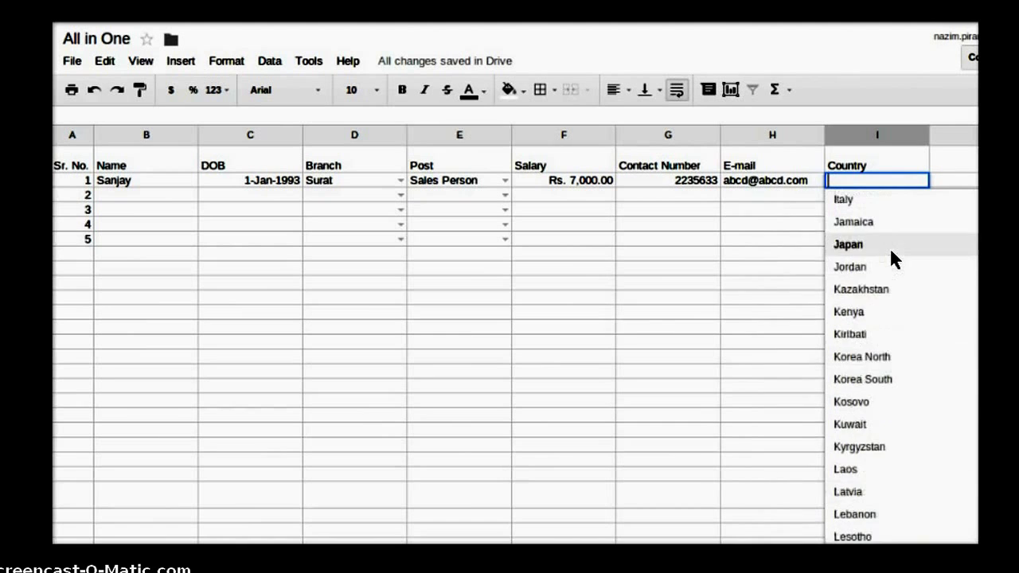
scroll(889, 246, up, 4)
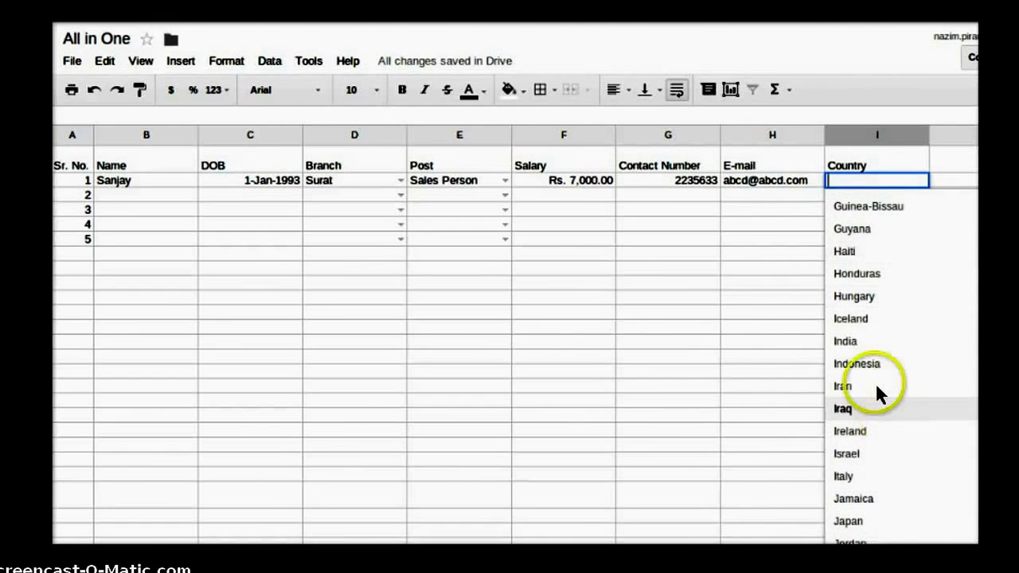
click(853, 351)
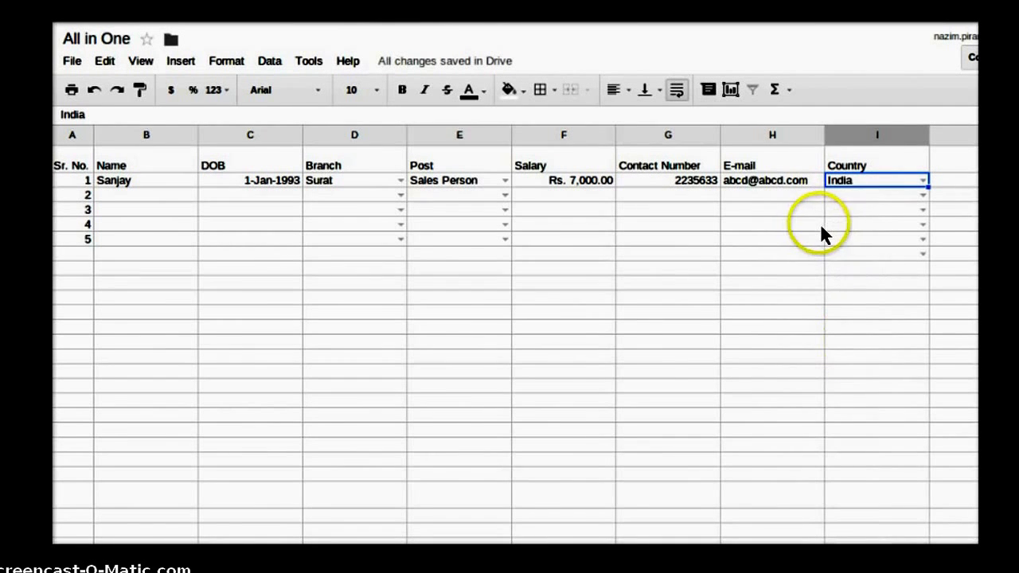